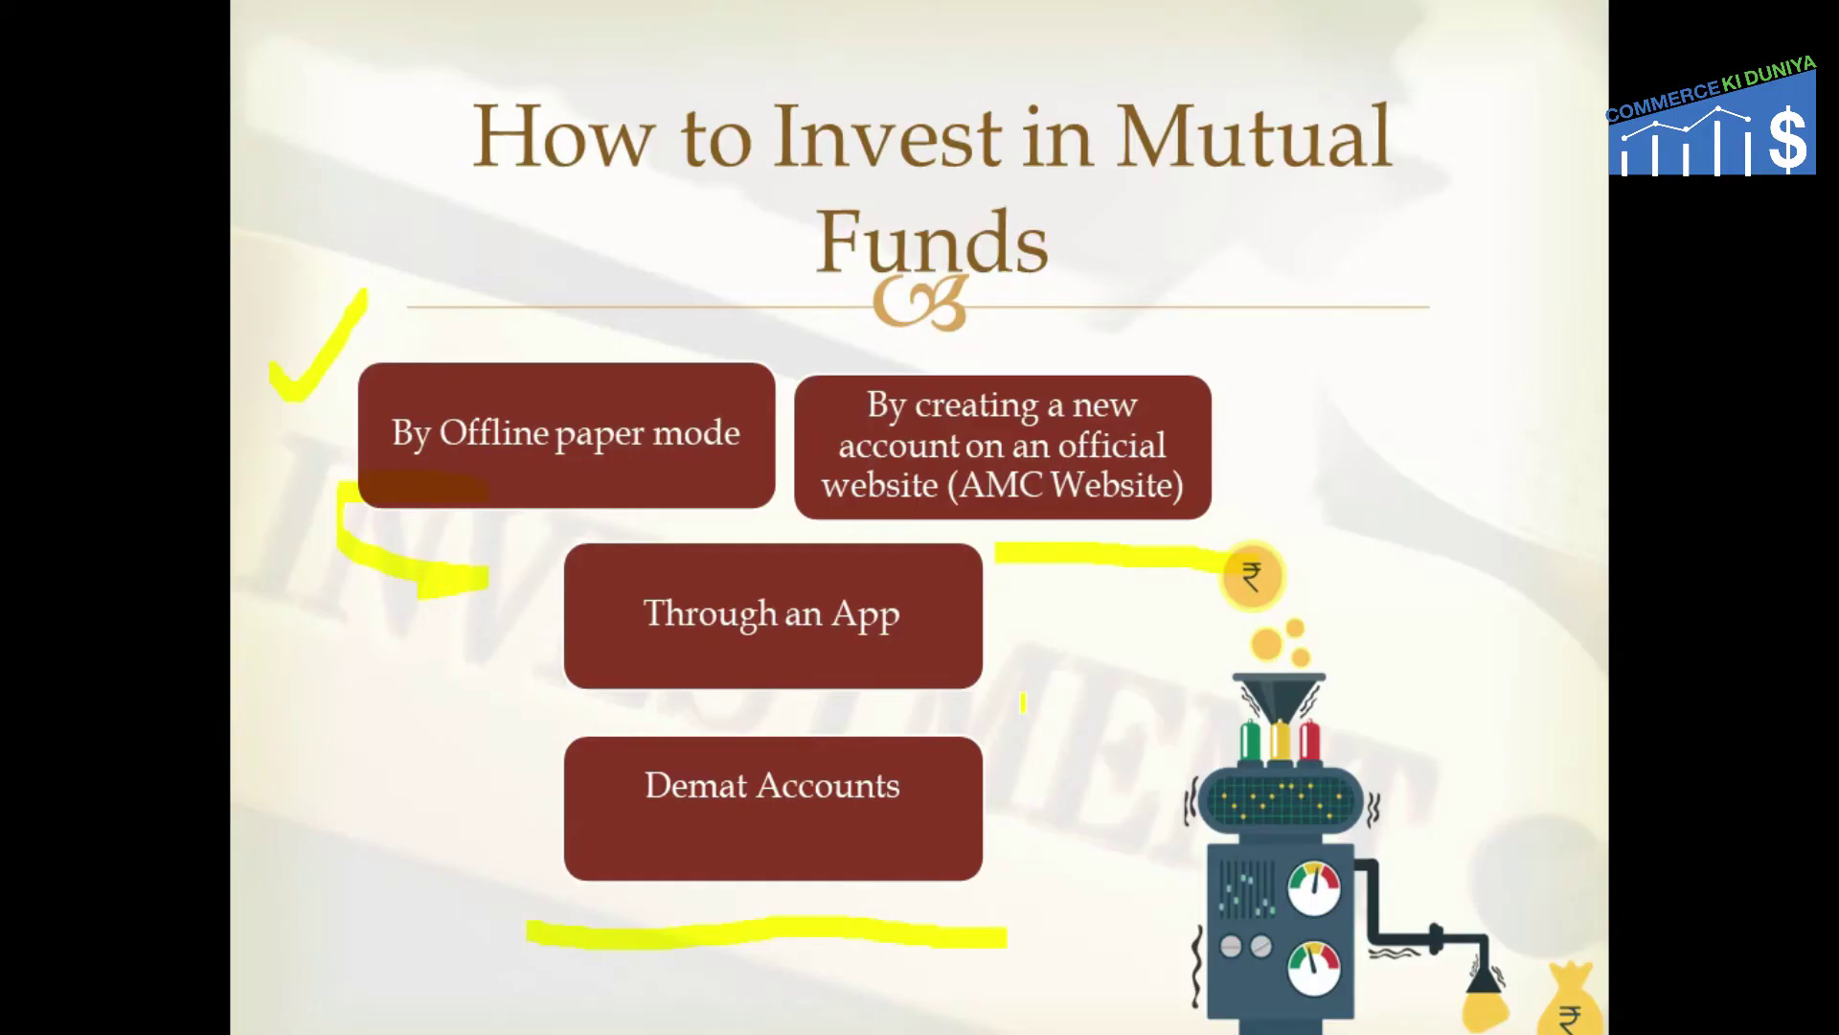
Step: Draw another pen squiggle on the presentation slide
mouse_move(480, 467)
left_mouse_down()
mouse_move(439, 529)
mouse_move(543, 542)
left_mouse_up()
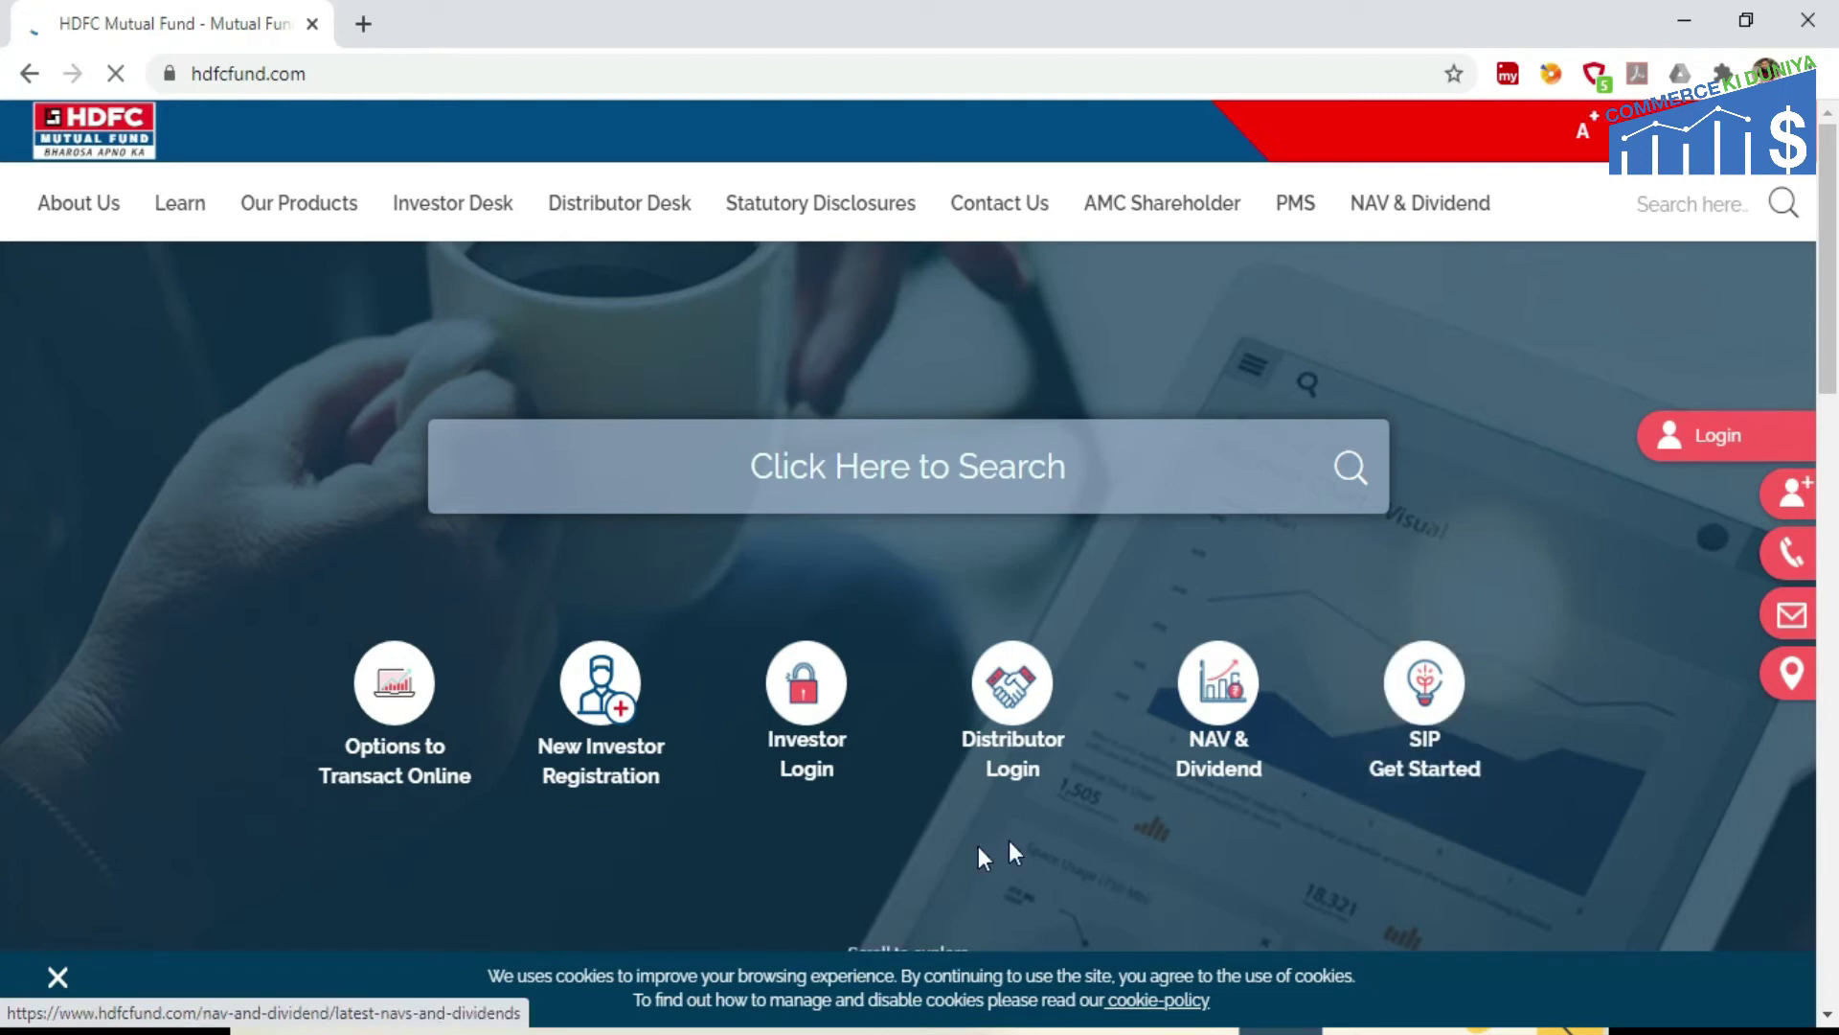
Step: Open HDFC's New Investor Registration user-ID page and place the cursor in the PAN field
left_click(635, 725)
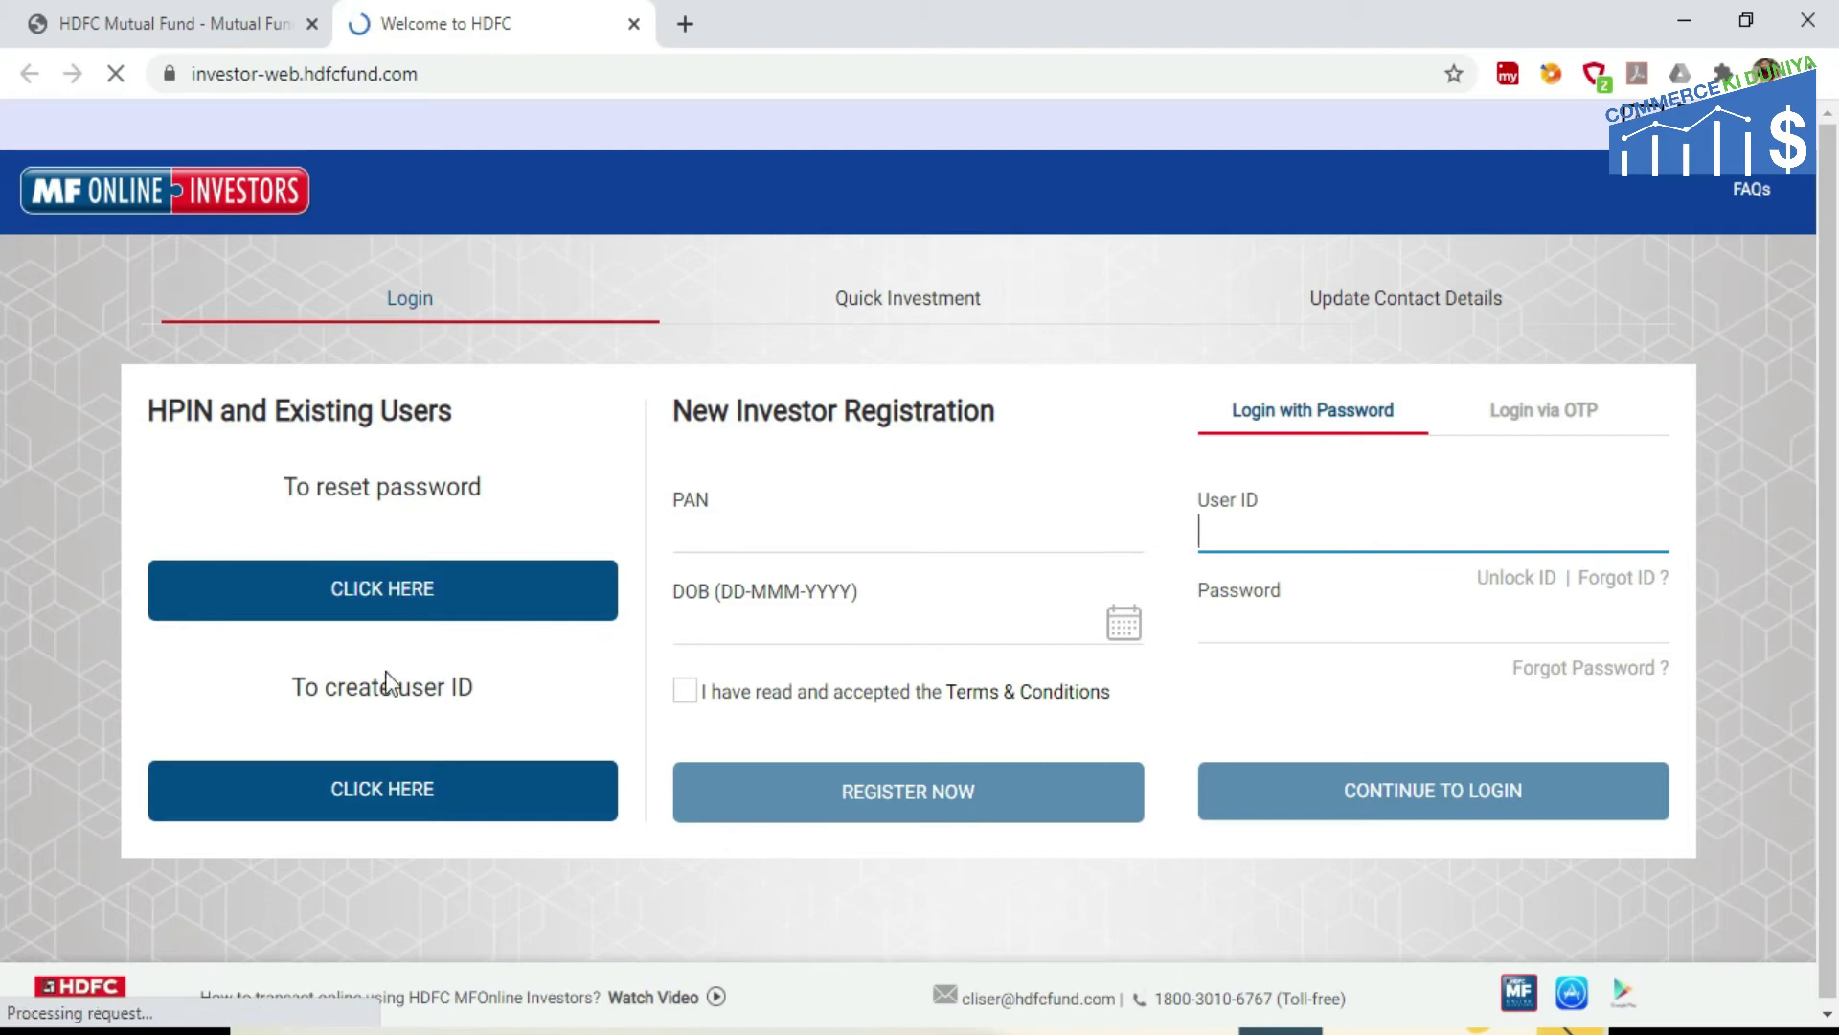
left_click(360, 812)
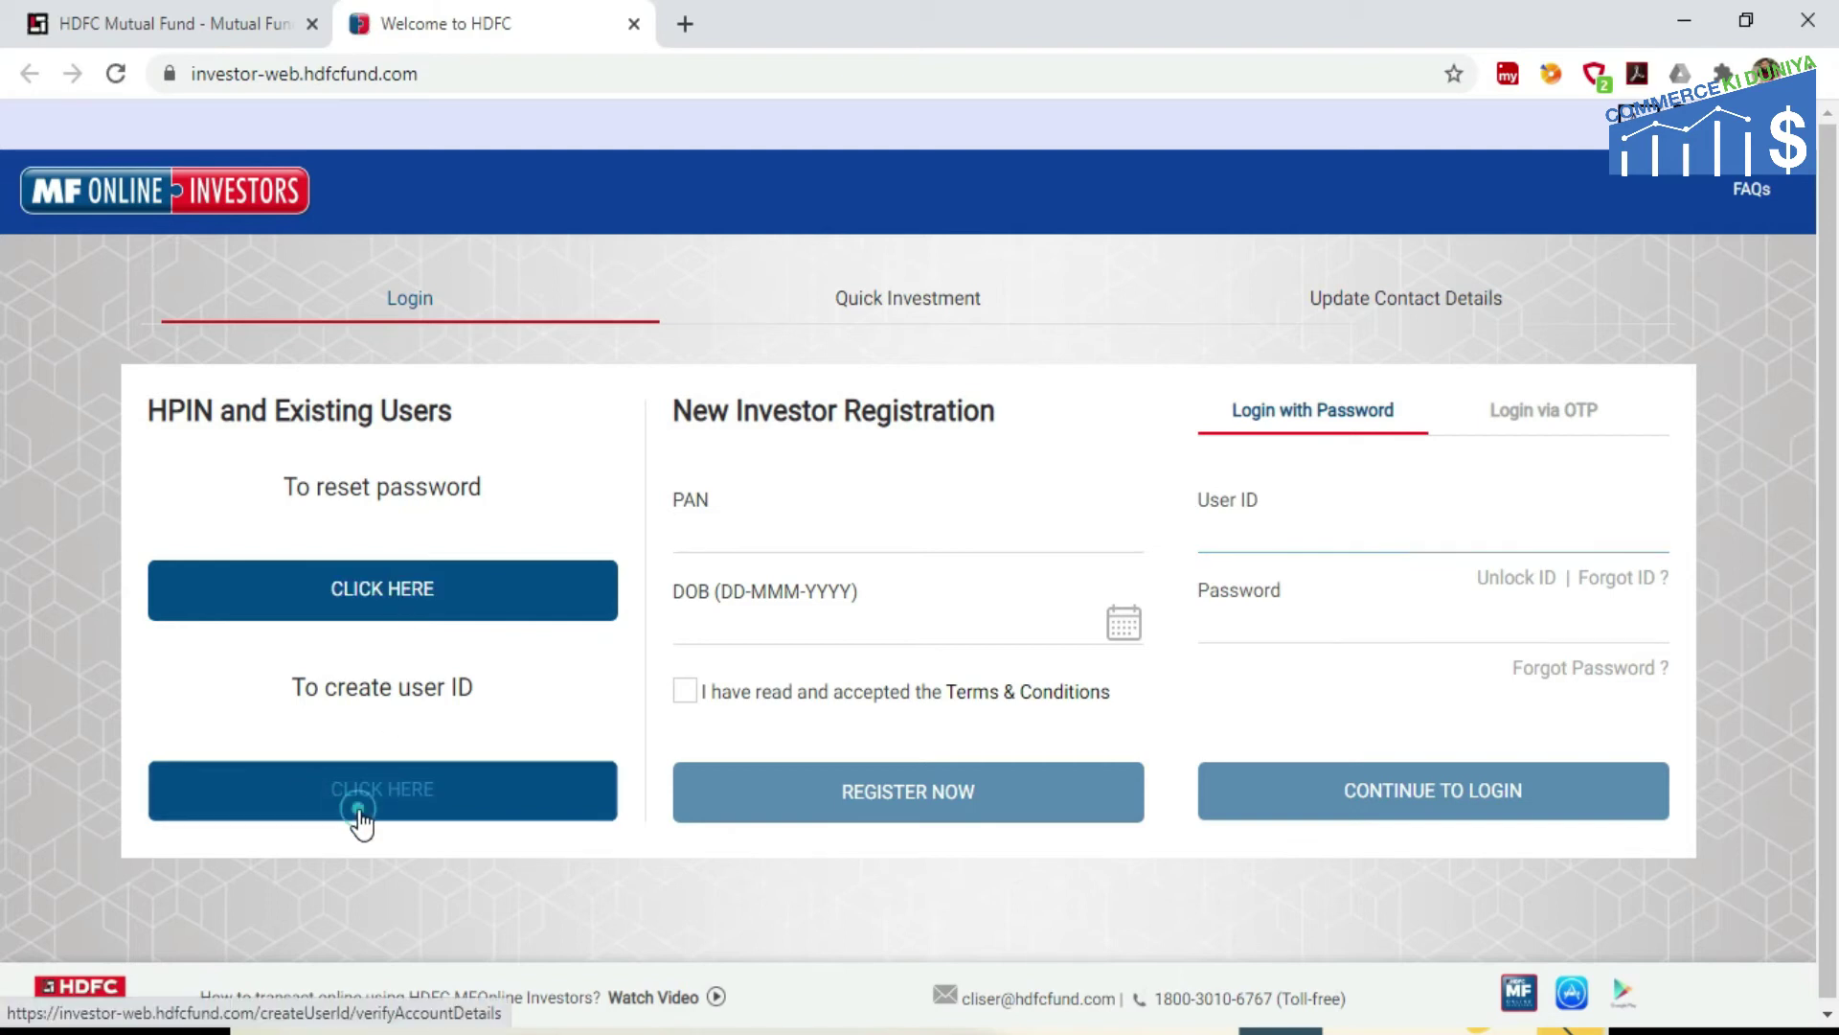
left_click(817, 531)
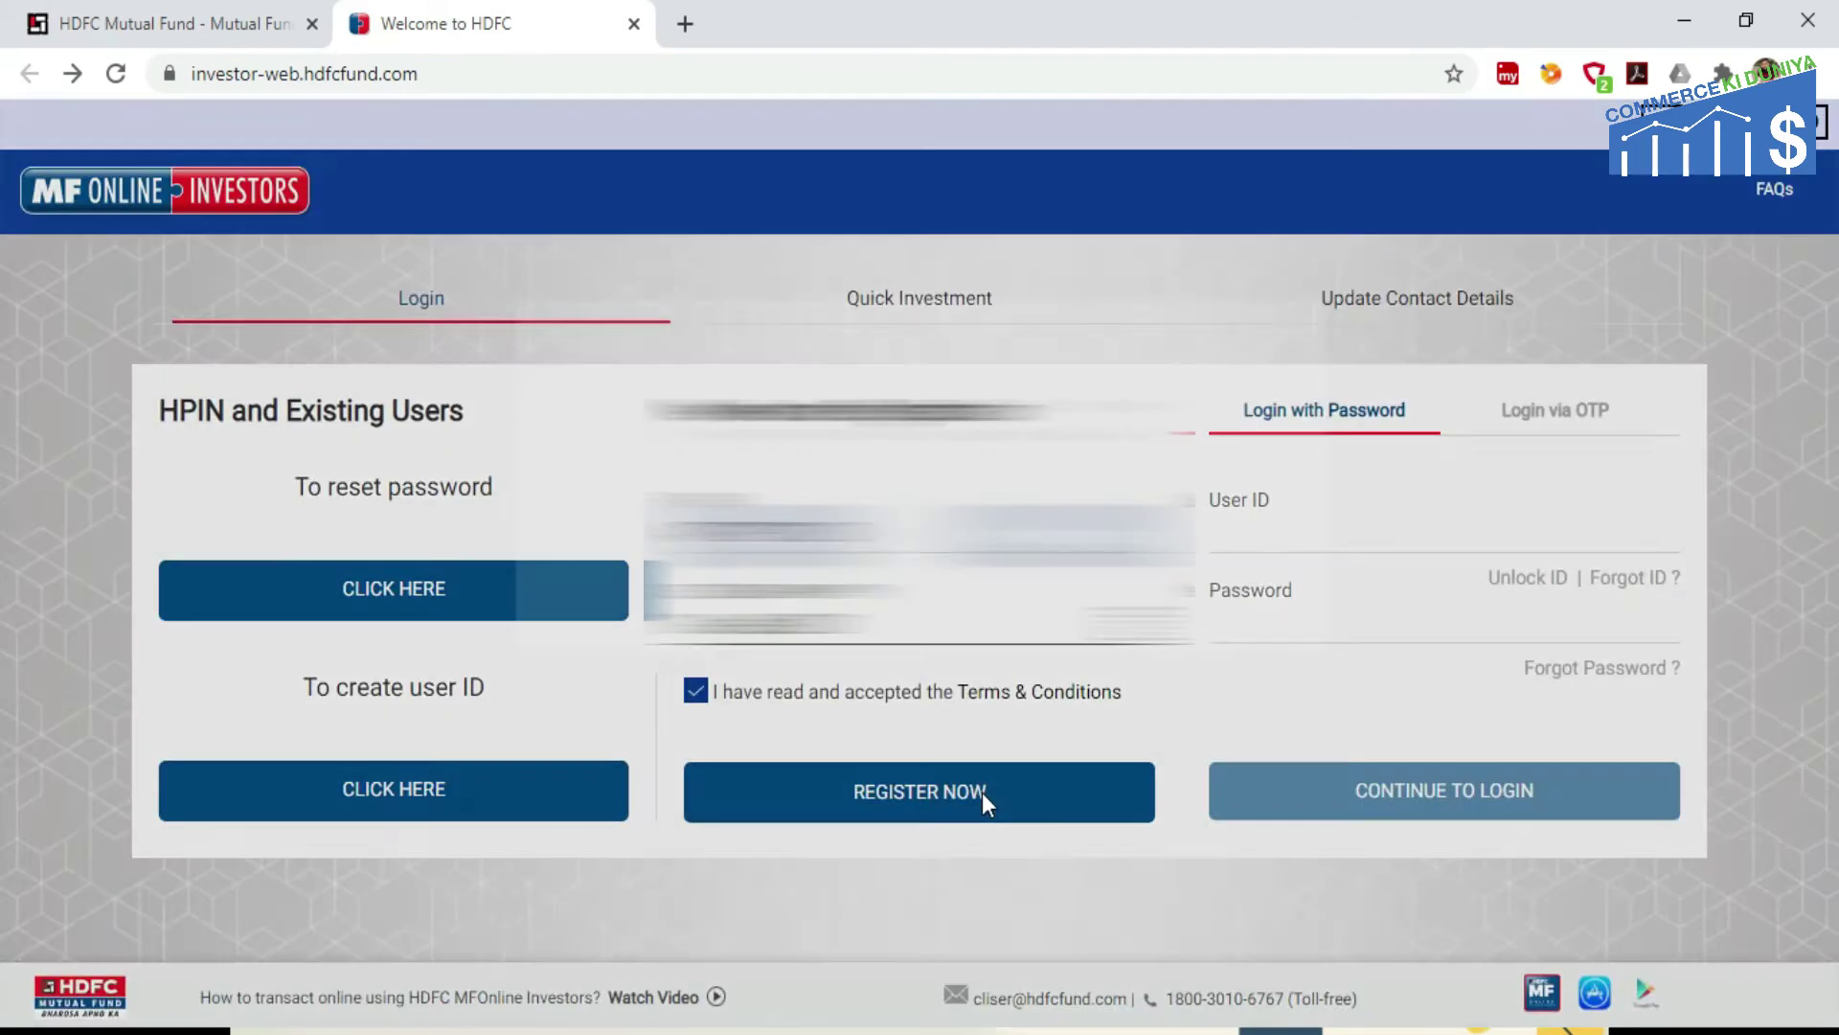
Step: Submit the PAN and date of birth, then close the portal tab after the existing-investor notice
left_click(981, 791)
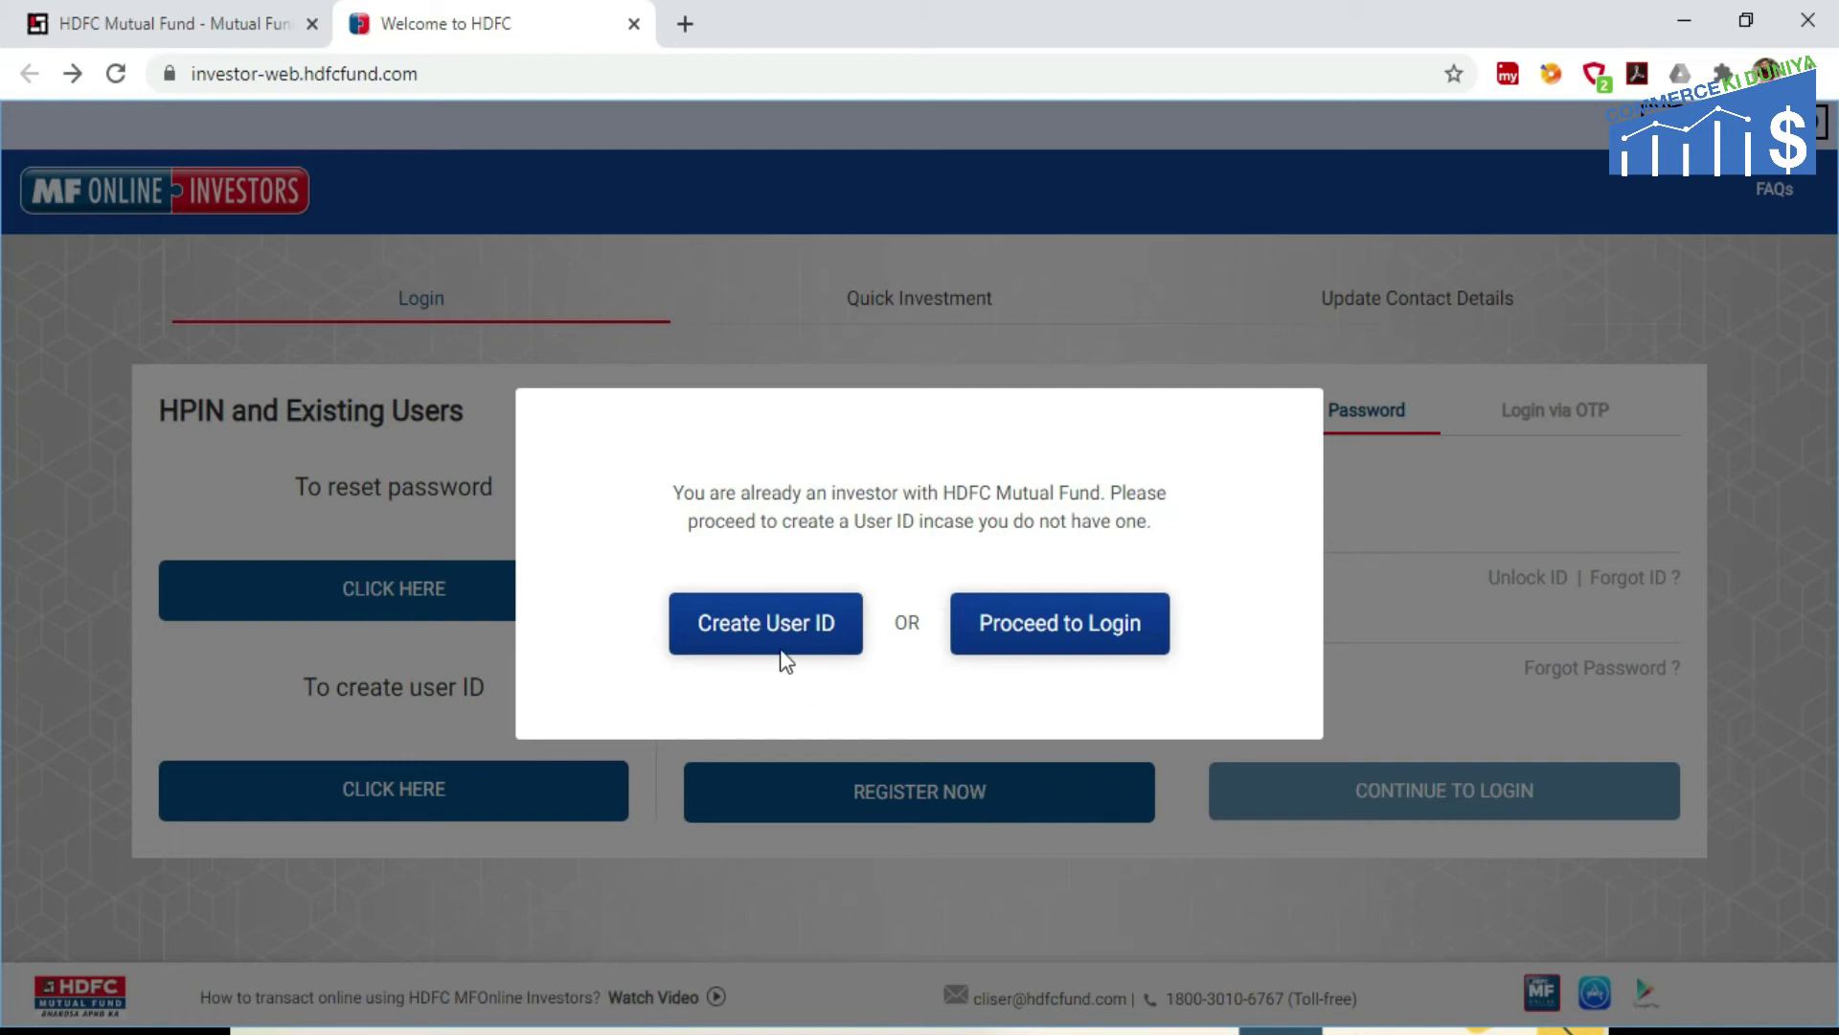
left_click(754, 626)
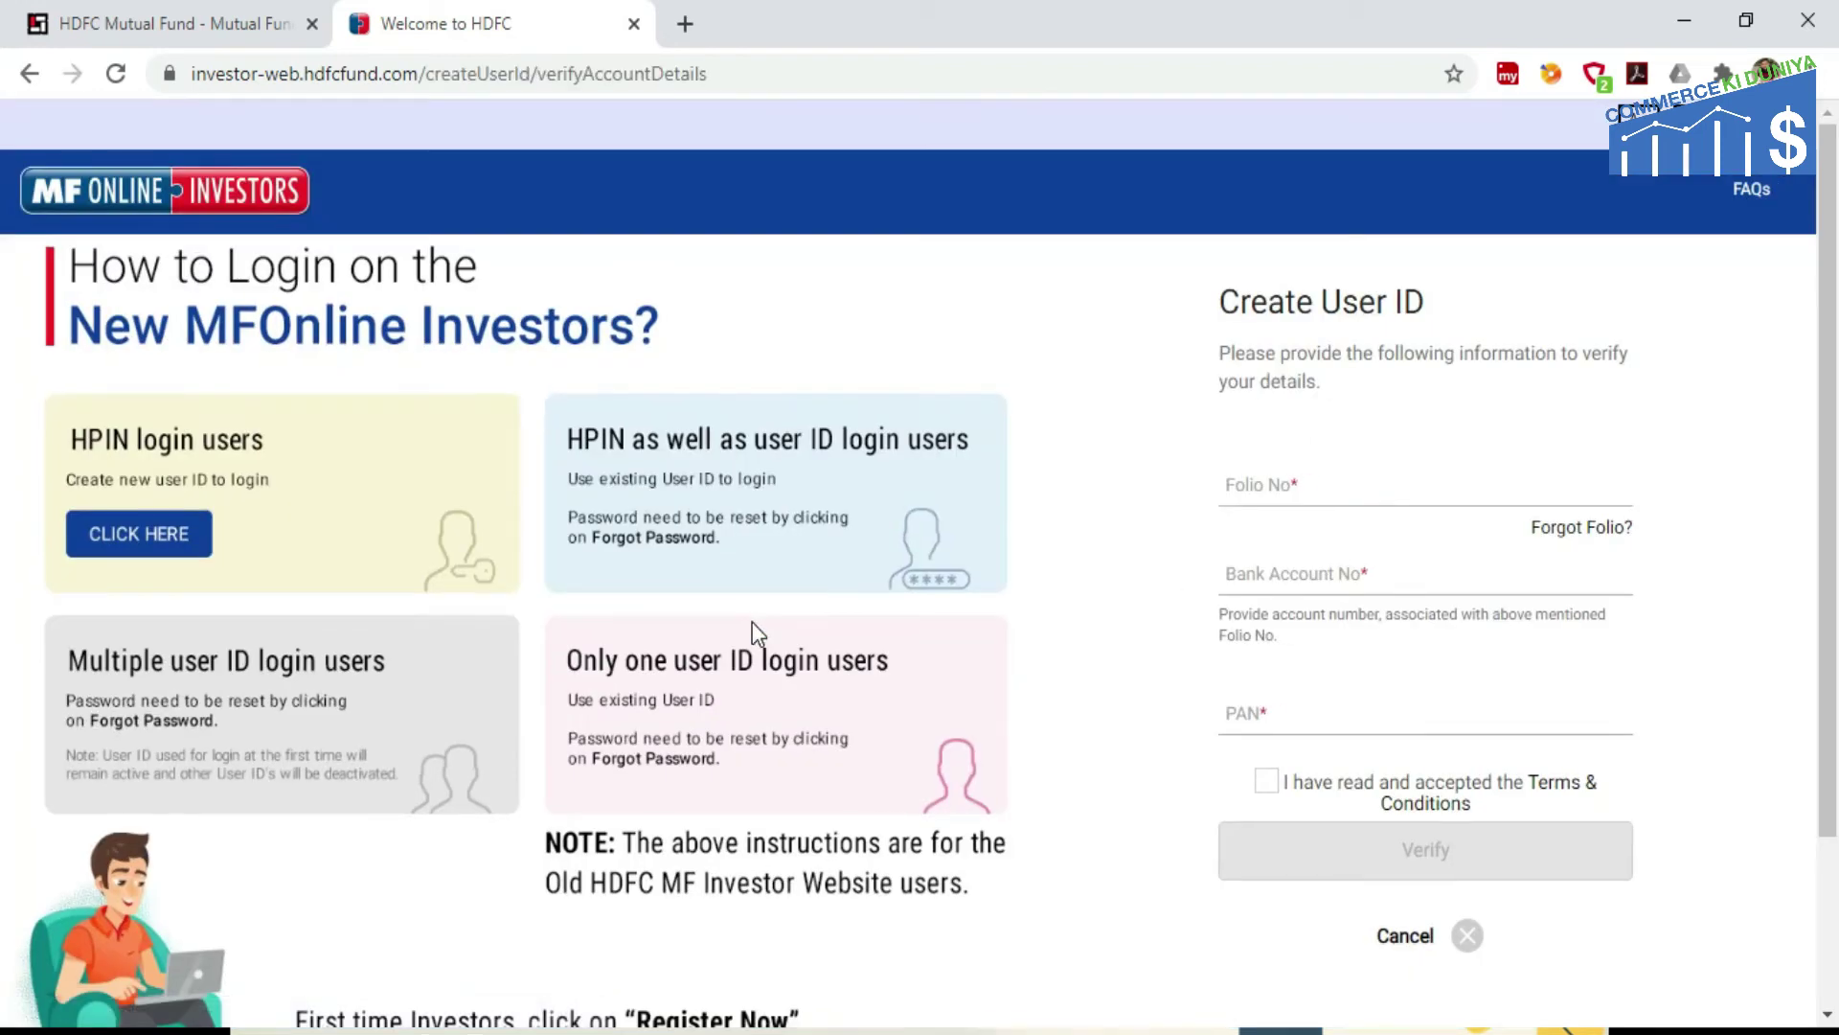
key("ctrl+w")
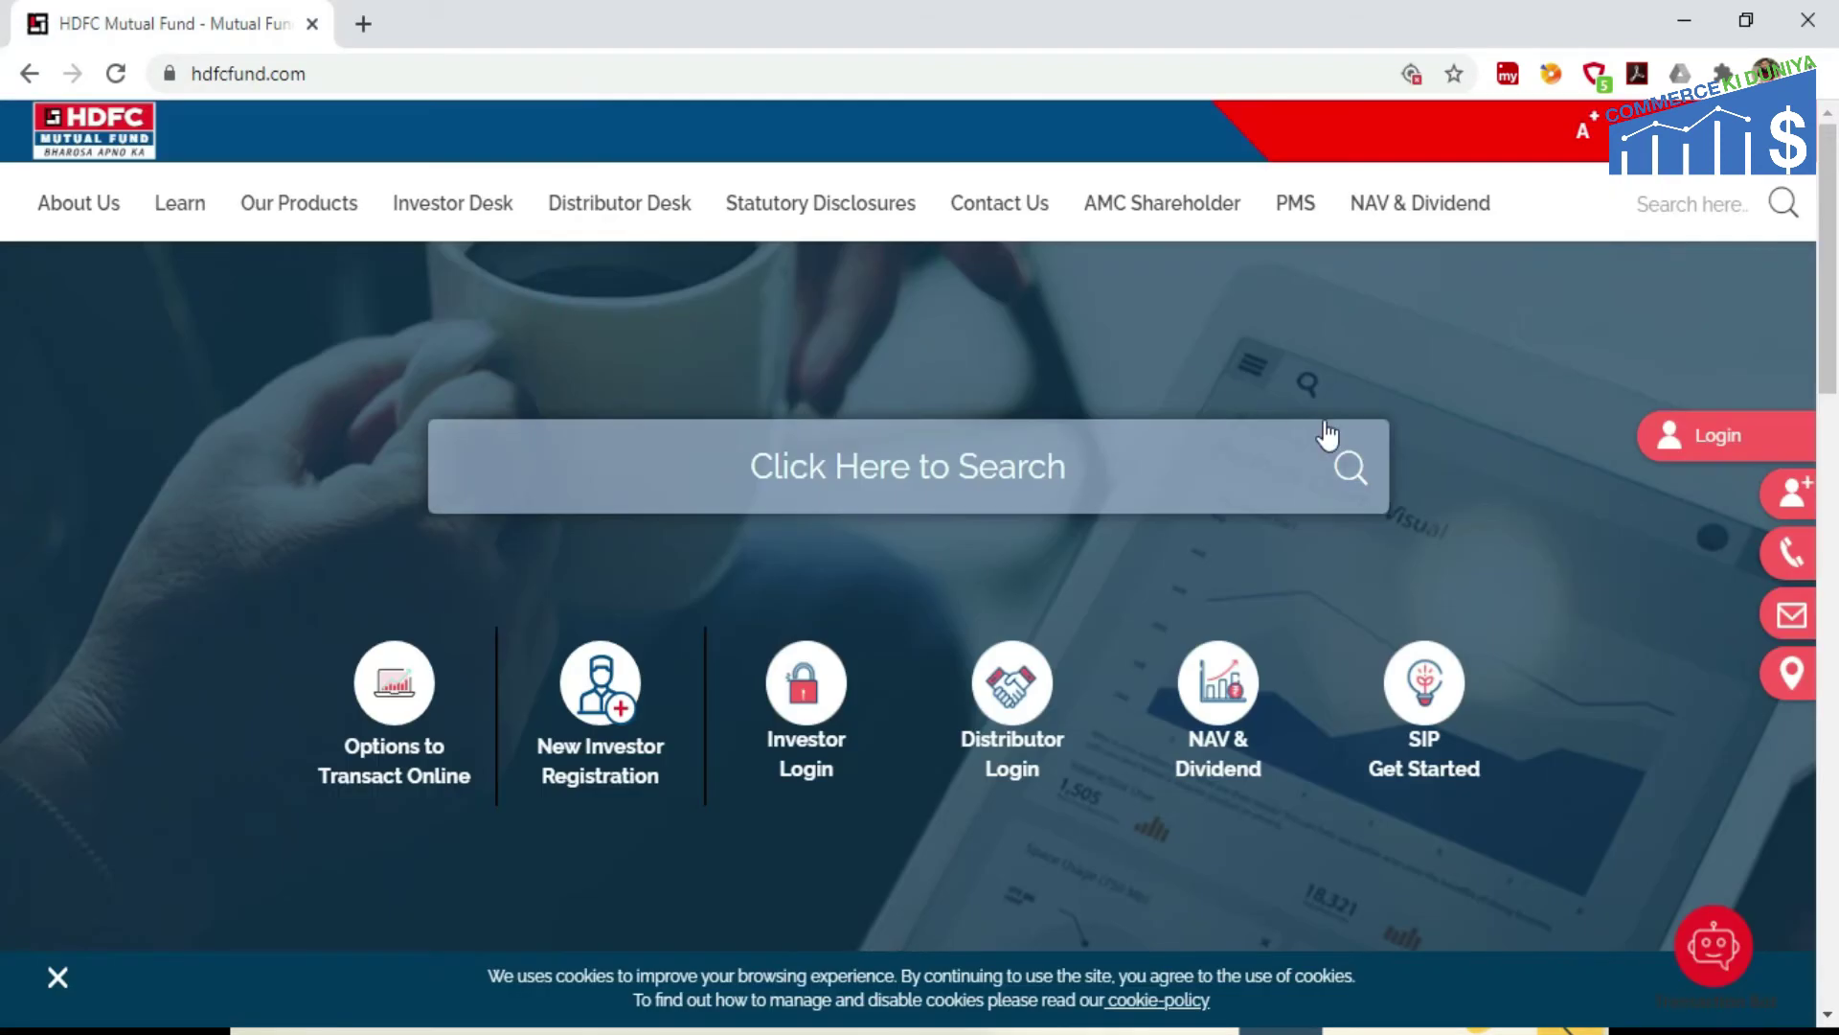
Step: Search Google for 'SBI AMC', close the HDFC tab, and open the sbimf.com result
left_click(364, 26)
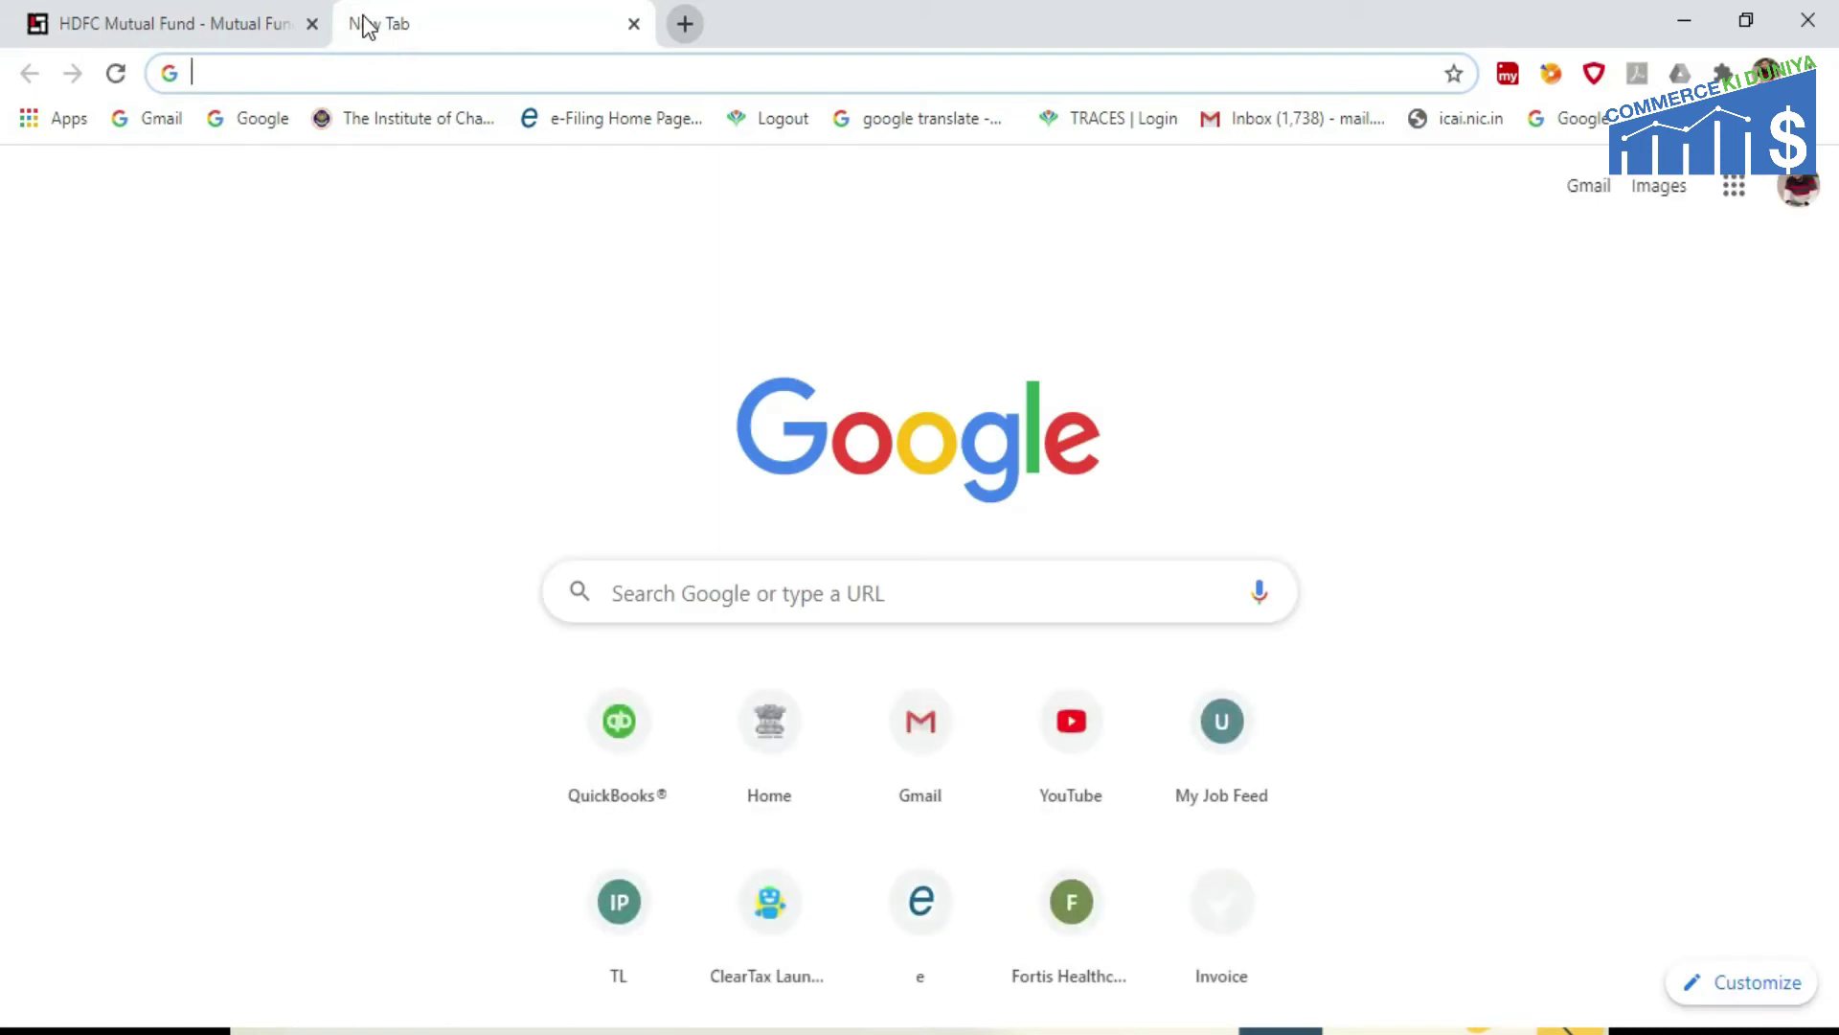
type("SBI A")
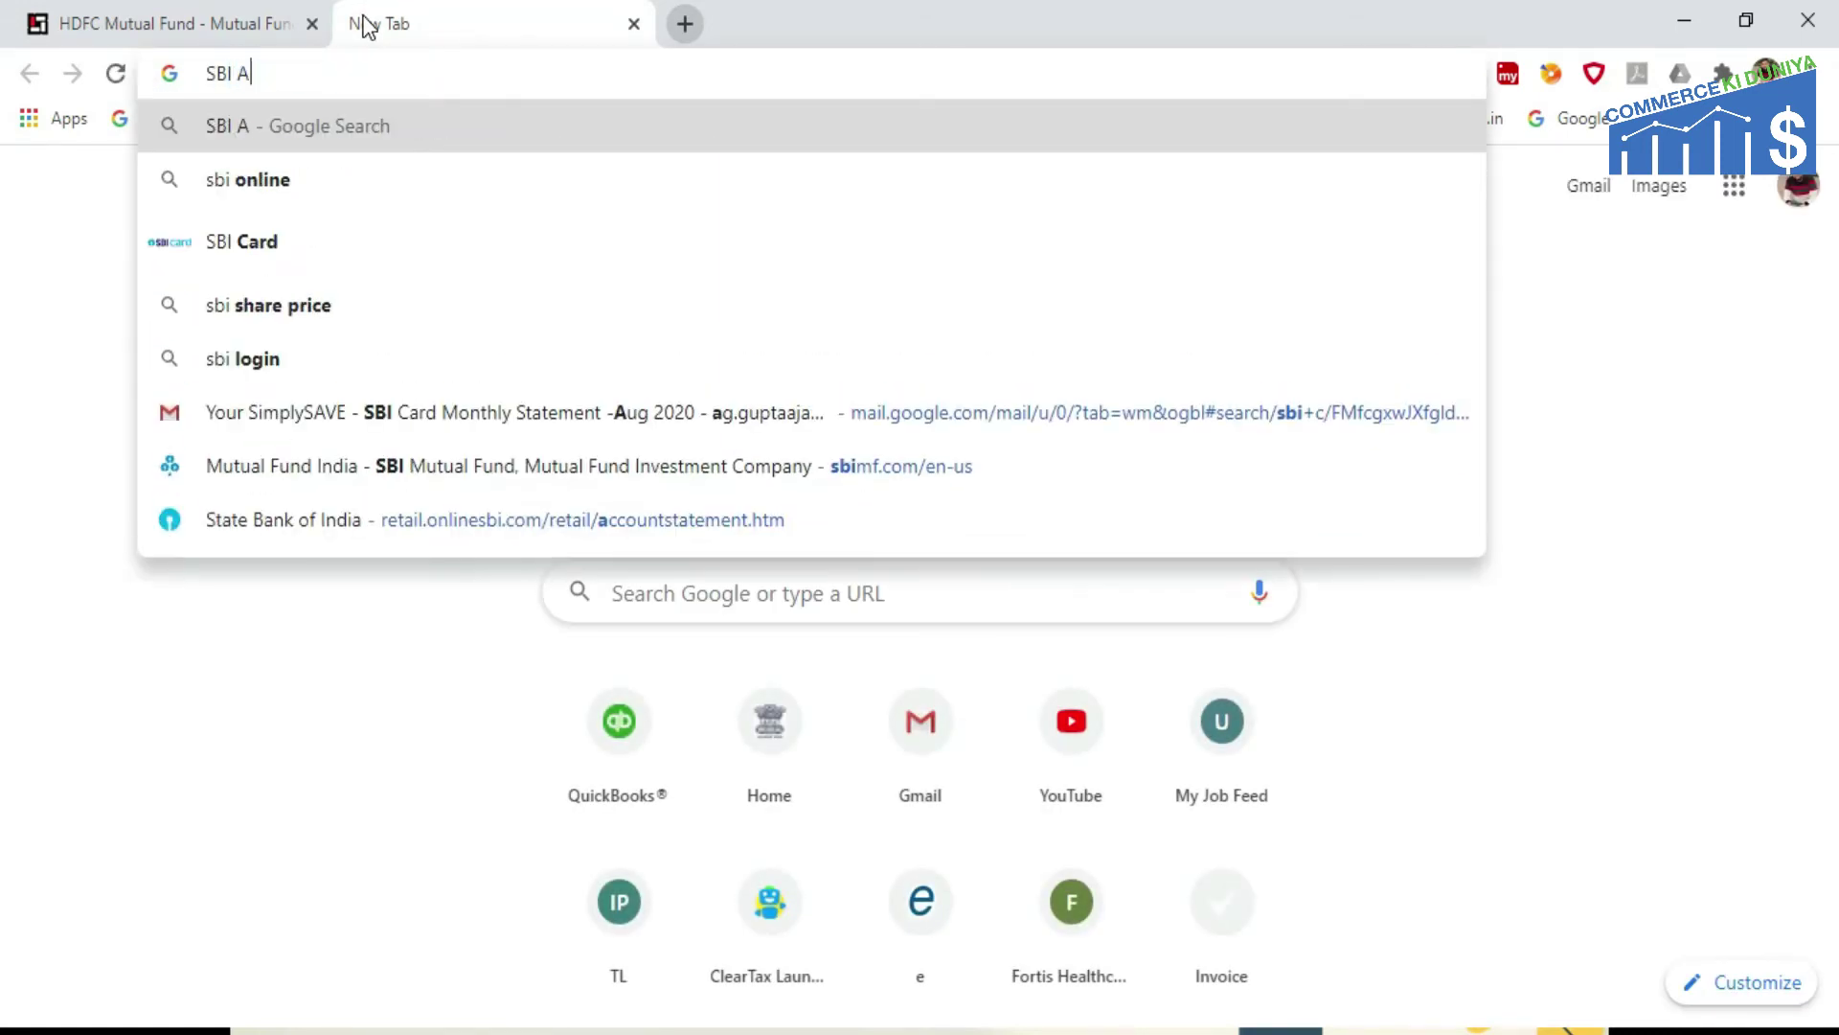
type("MC")
key("Return")
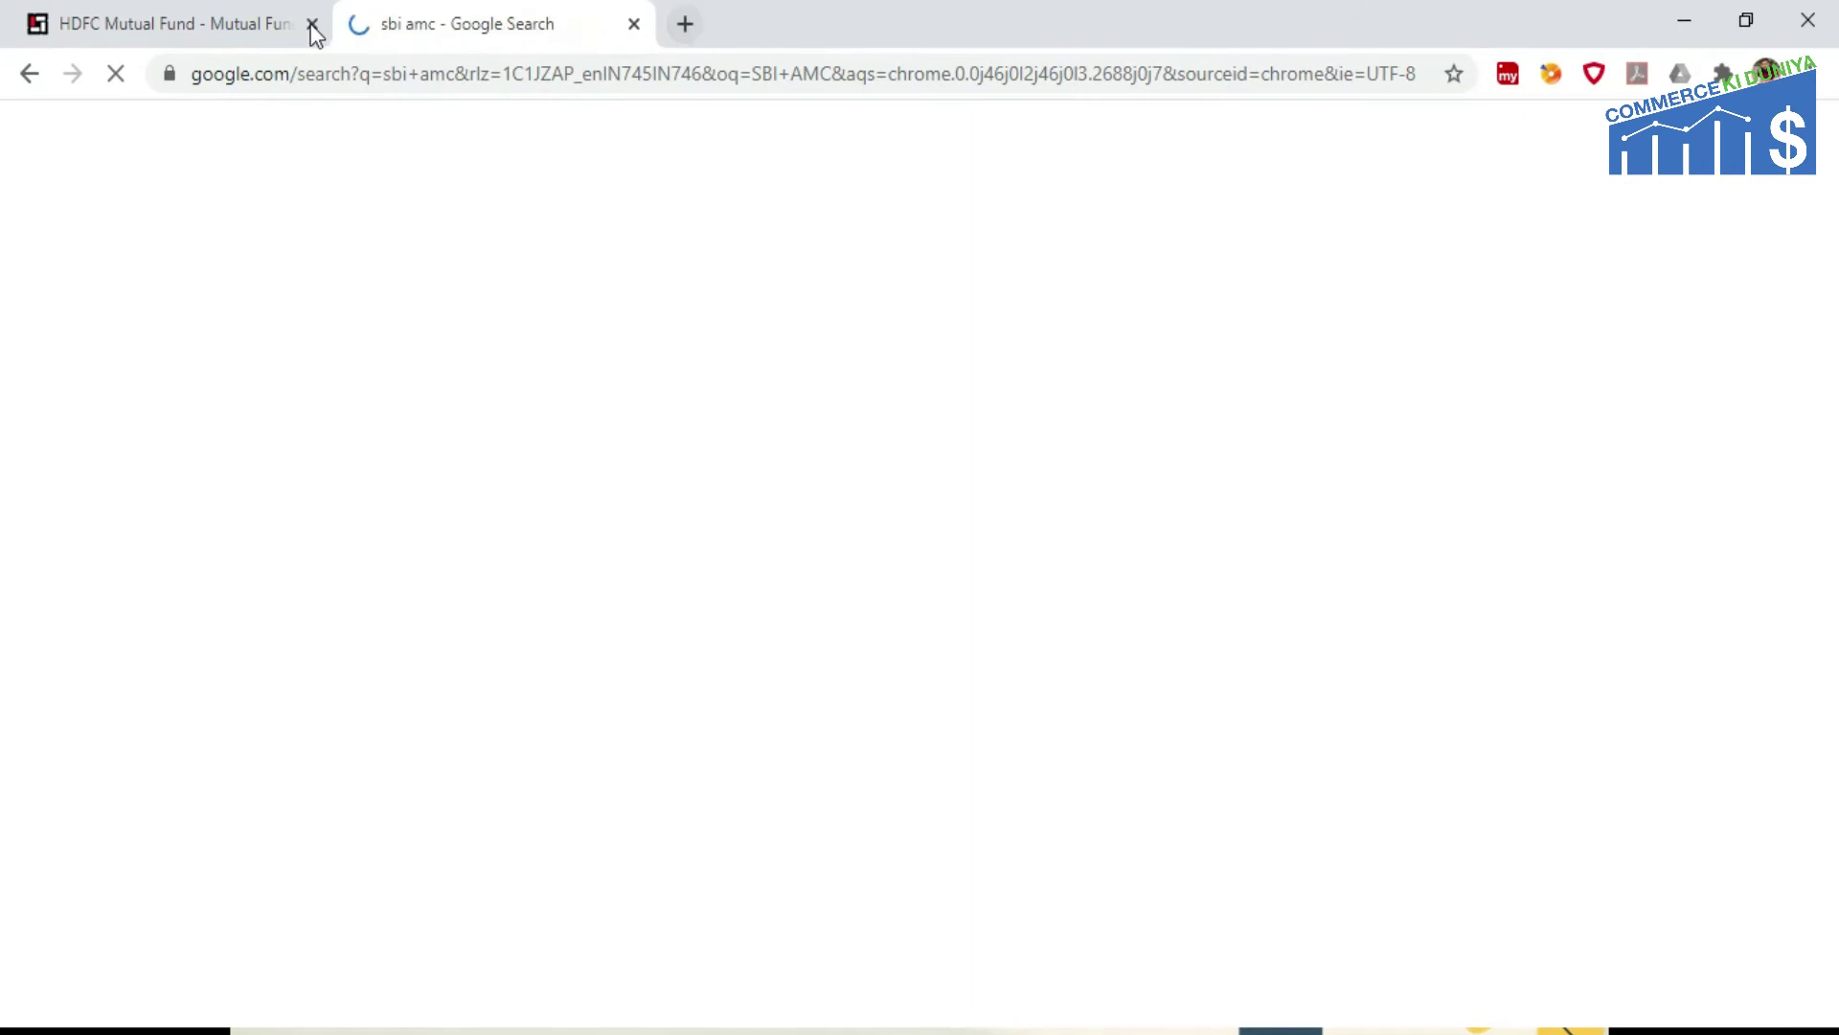
left_click(311, 24)
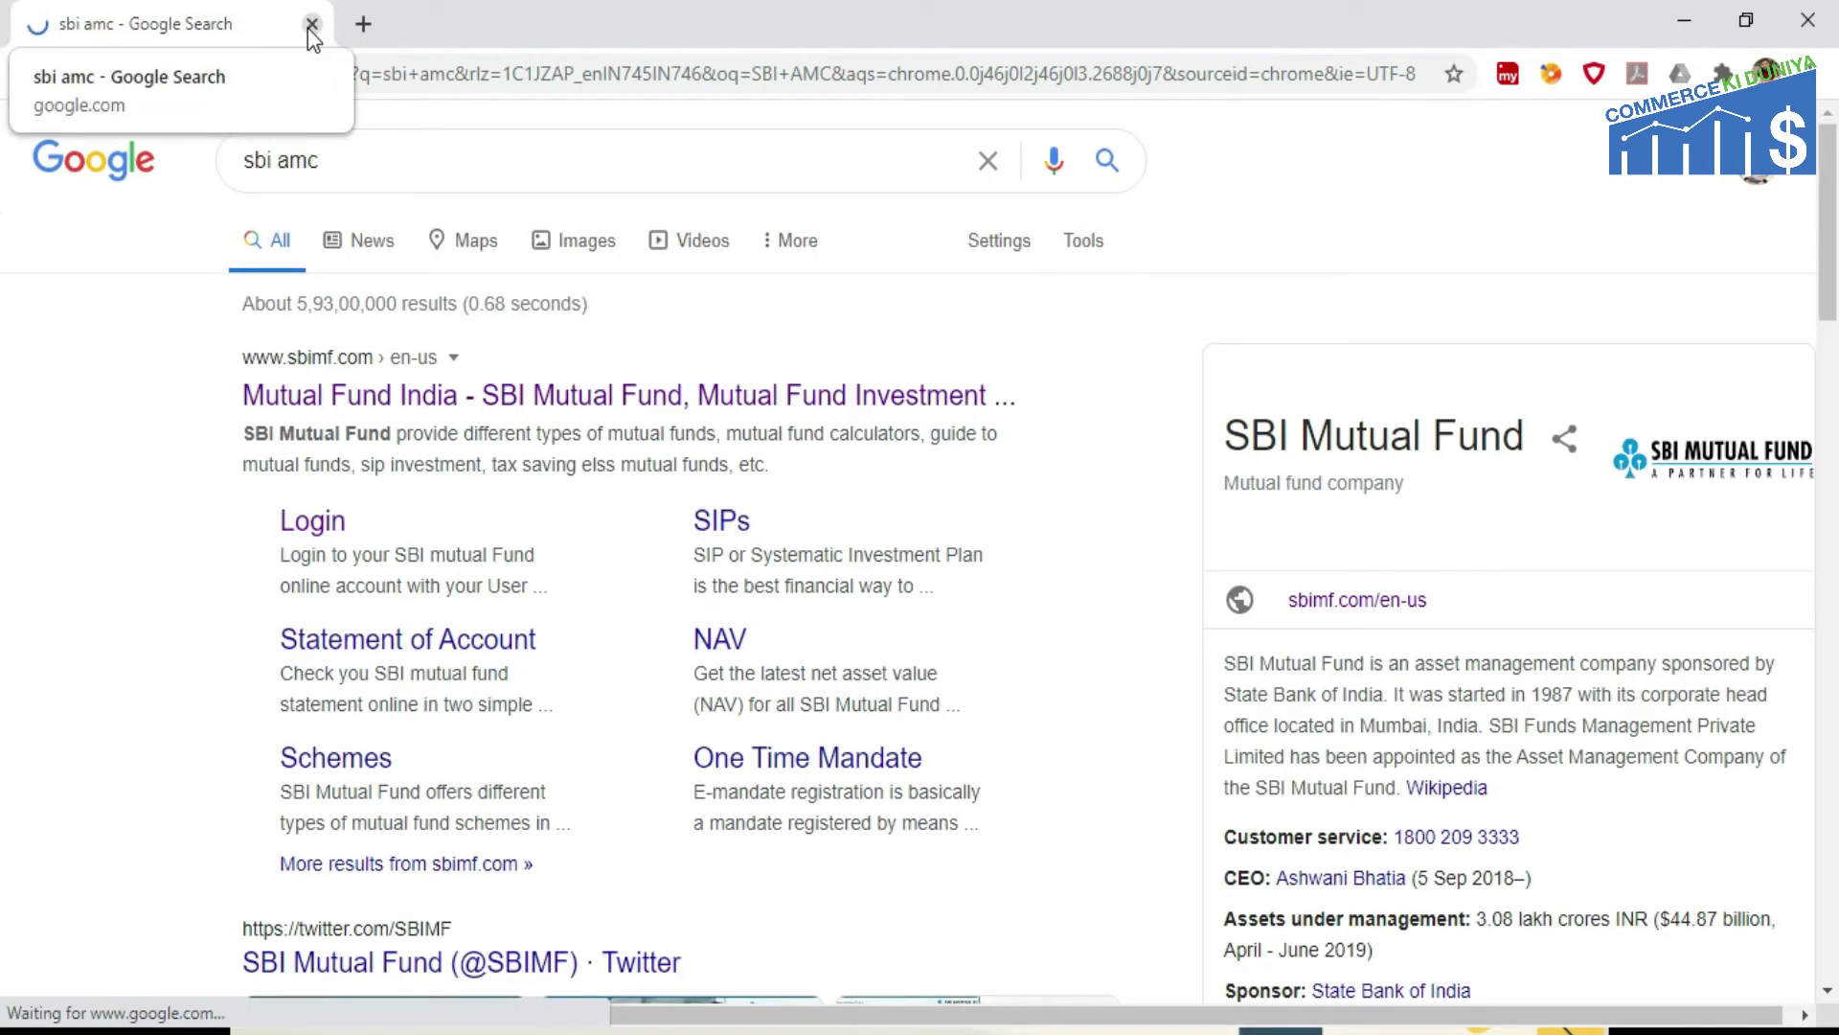
left_click(539, 401)
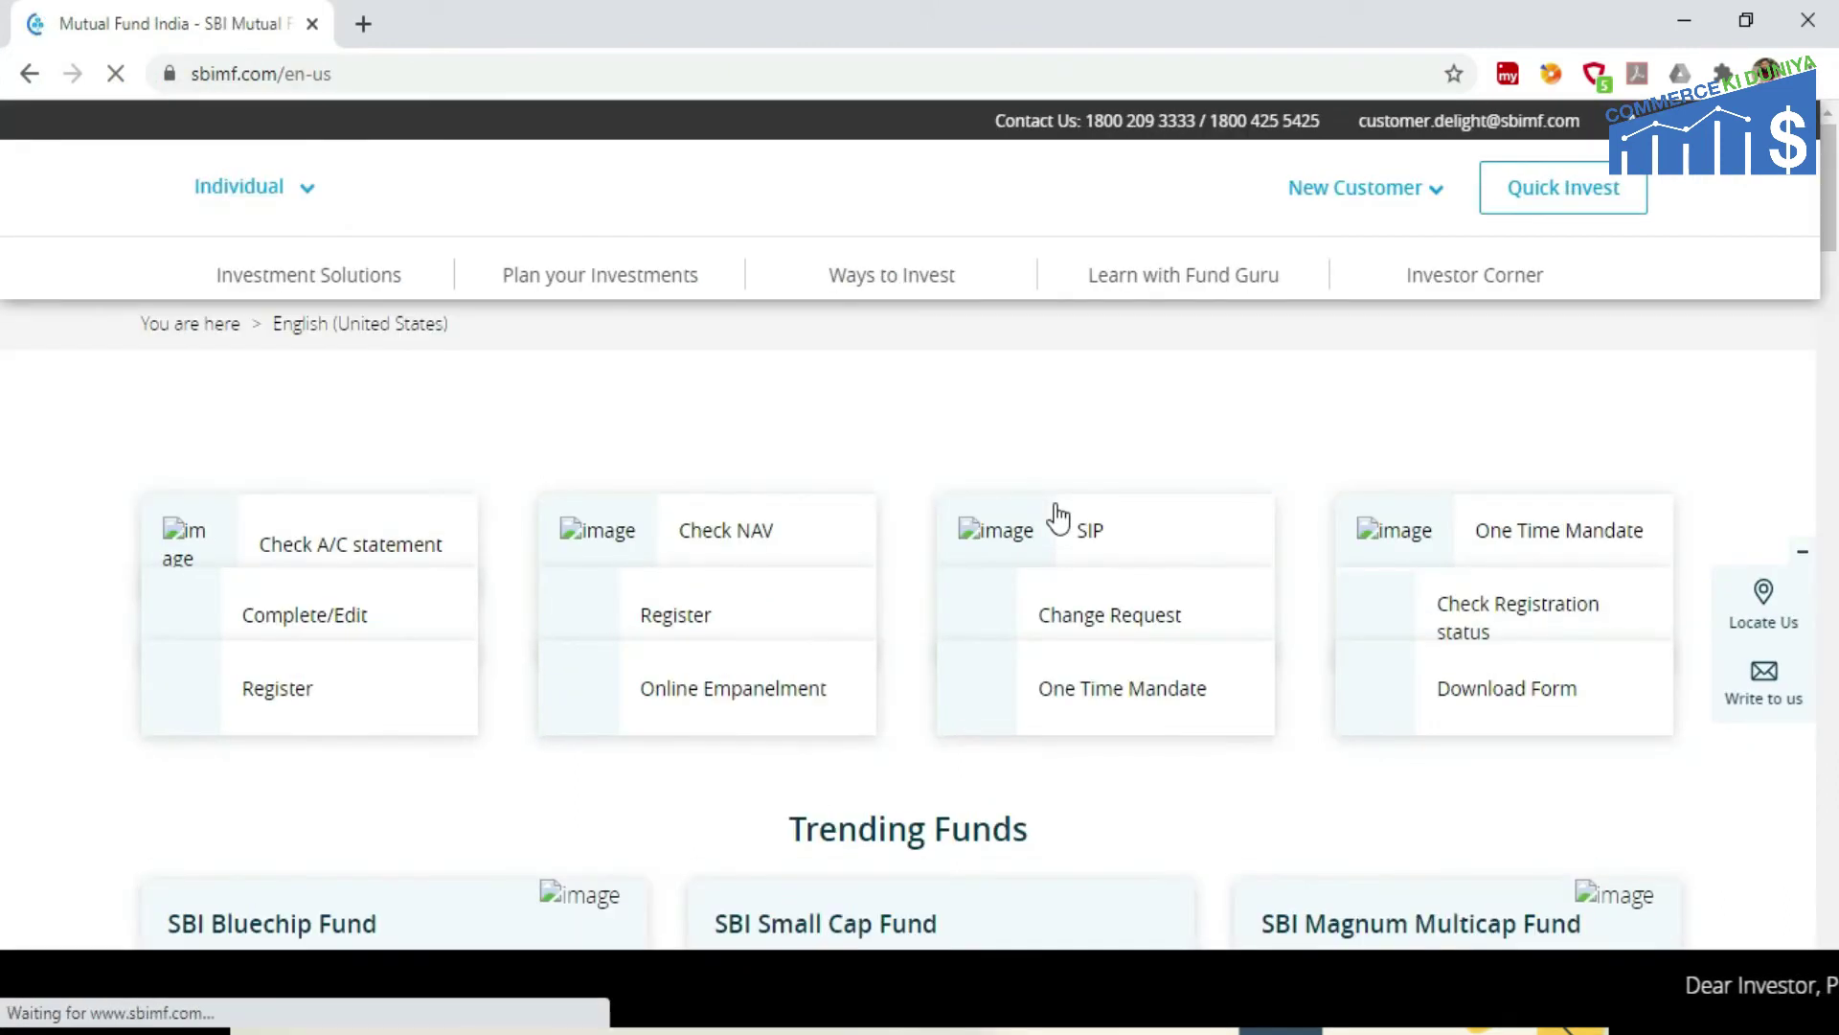
Step: Go to SBI's Quick Invest page and switch to its New User tab
scroll(1057, 506, "down", 3)
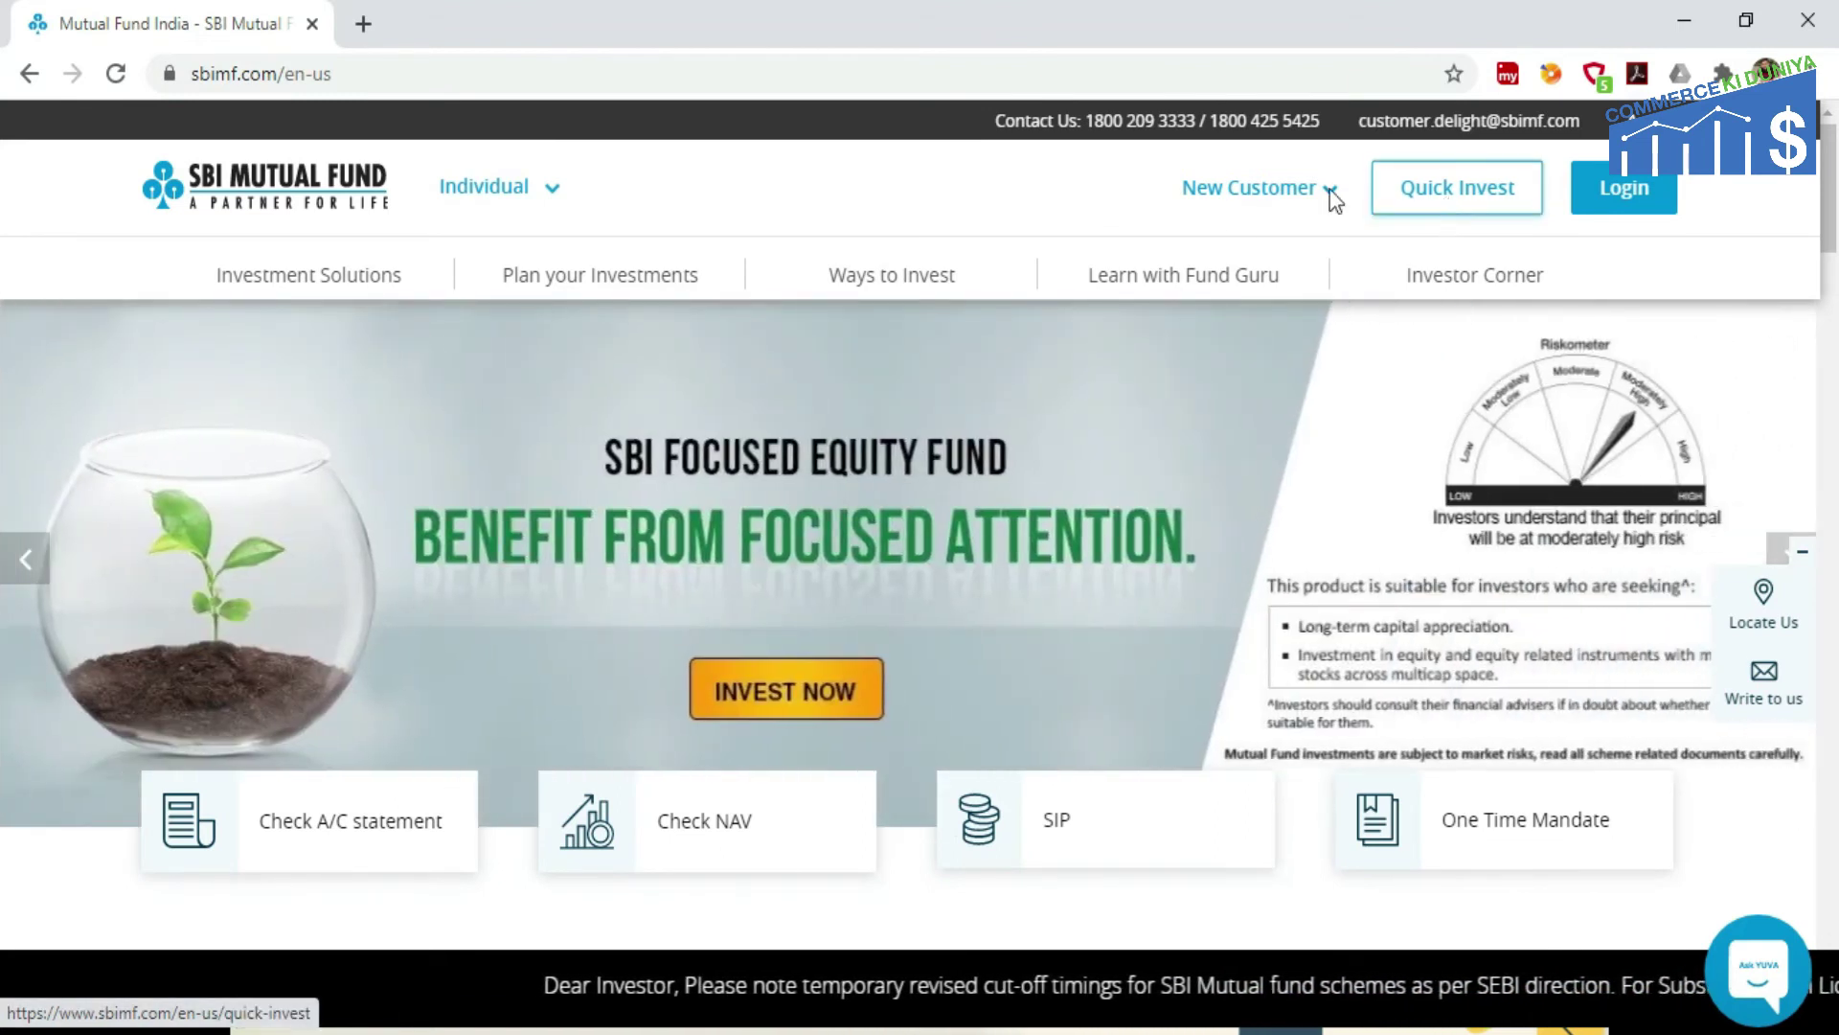
left_click(1490, 213)
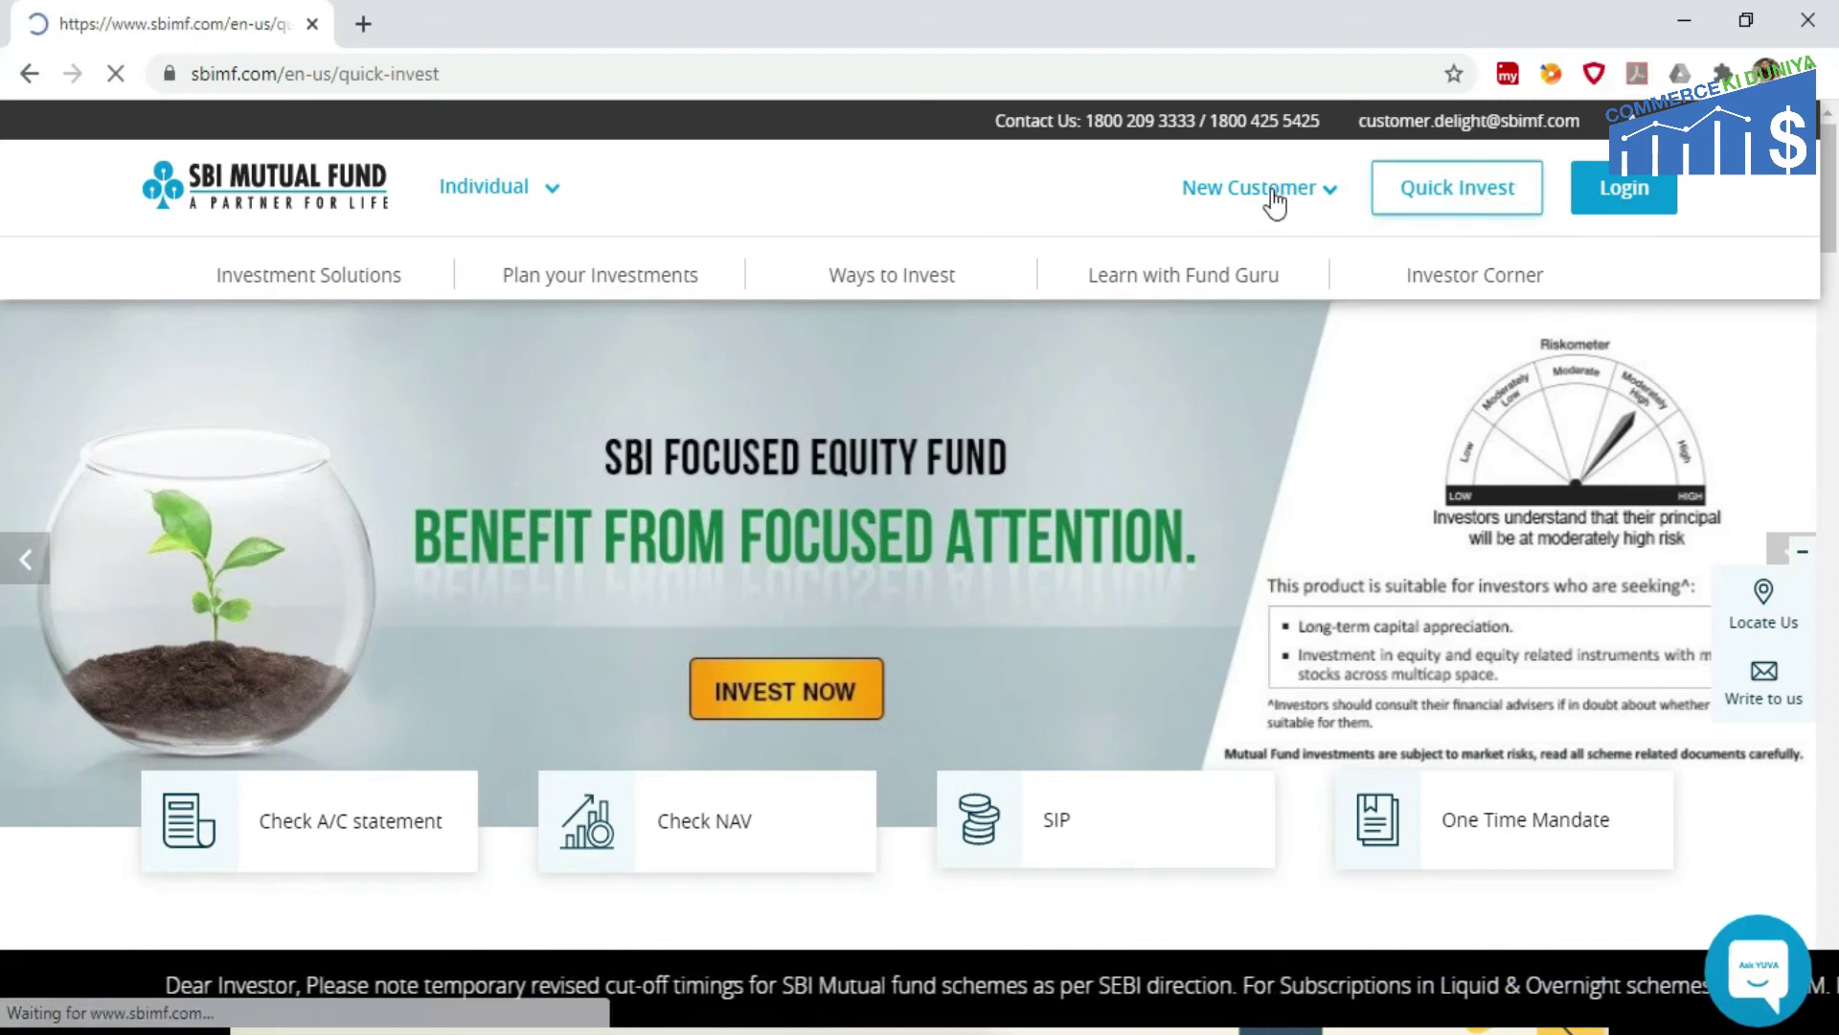
scroll(1231, 431, "up", 1)
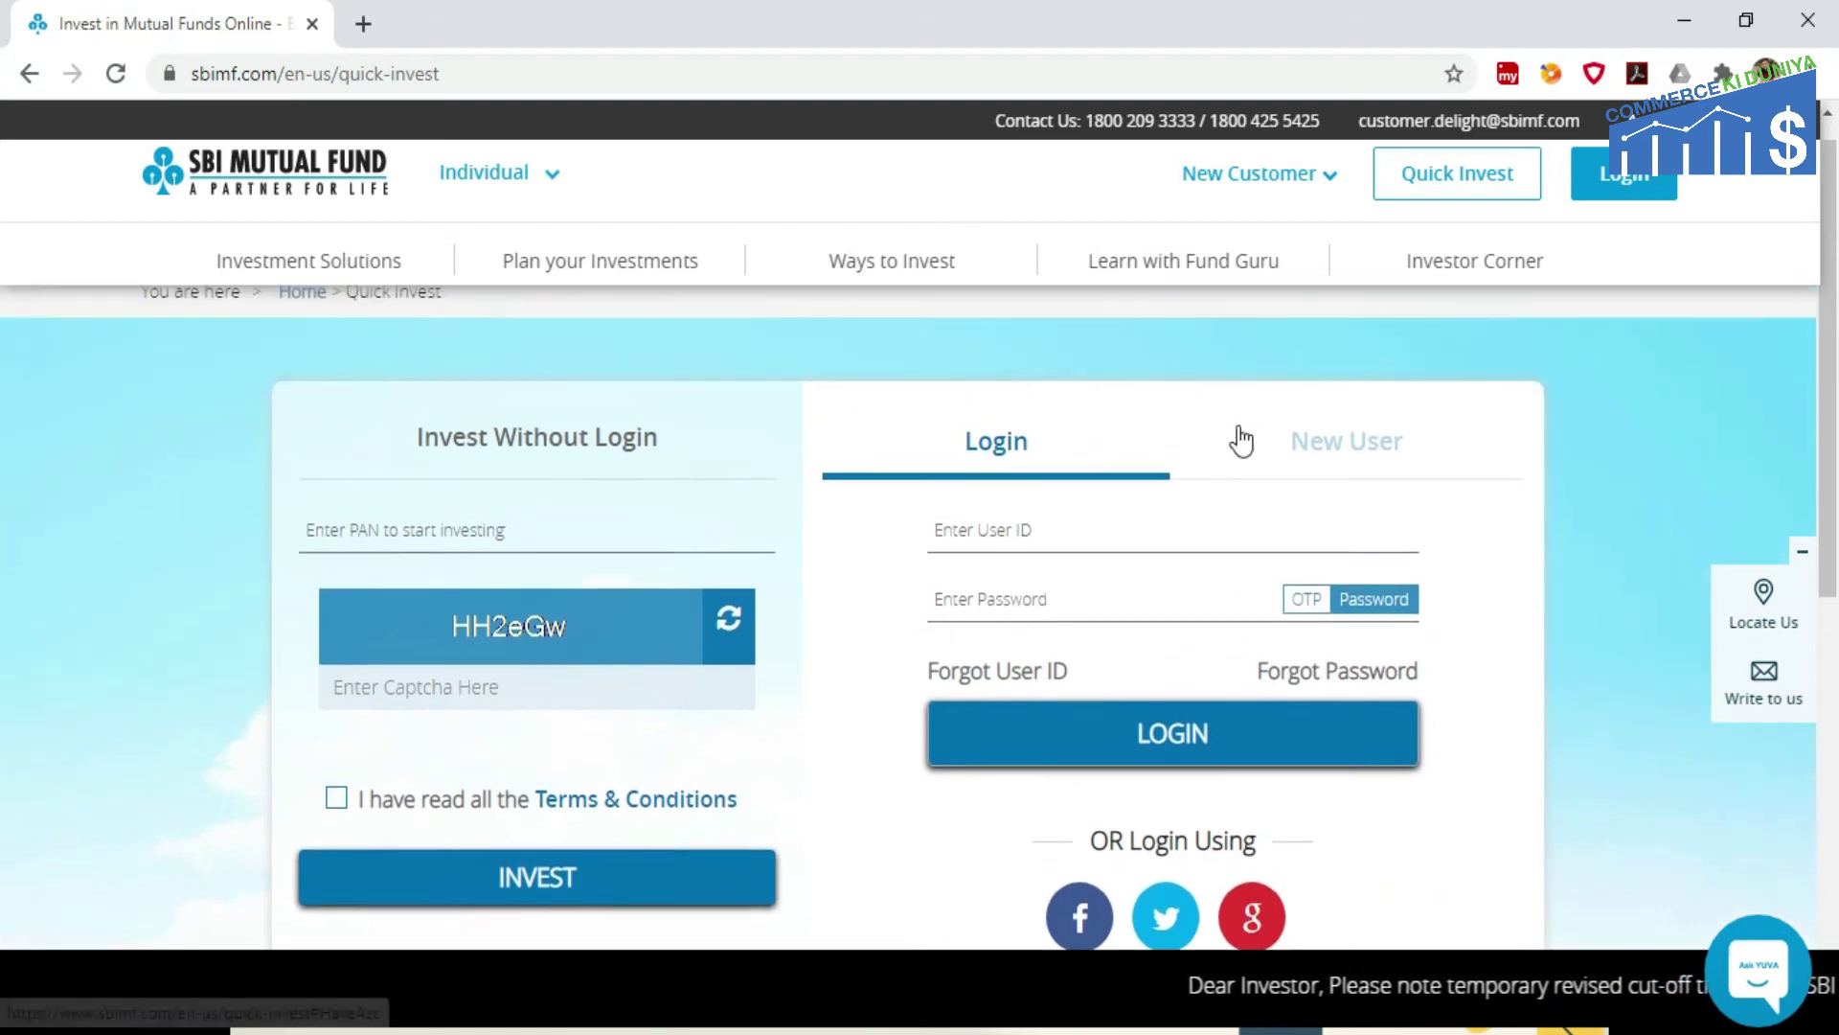
left_click(1240, 440)
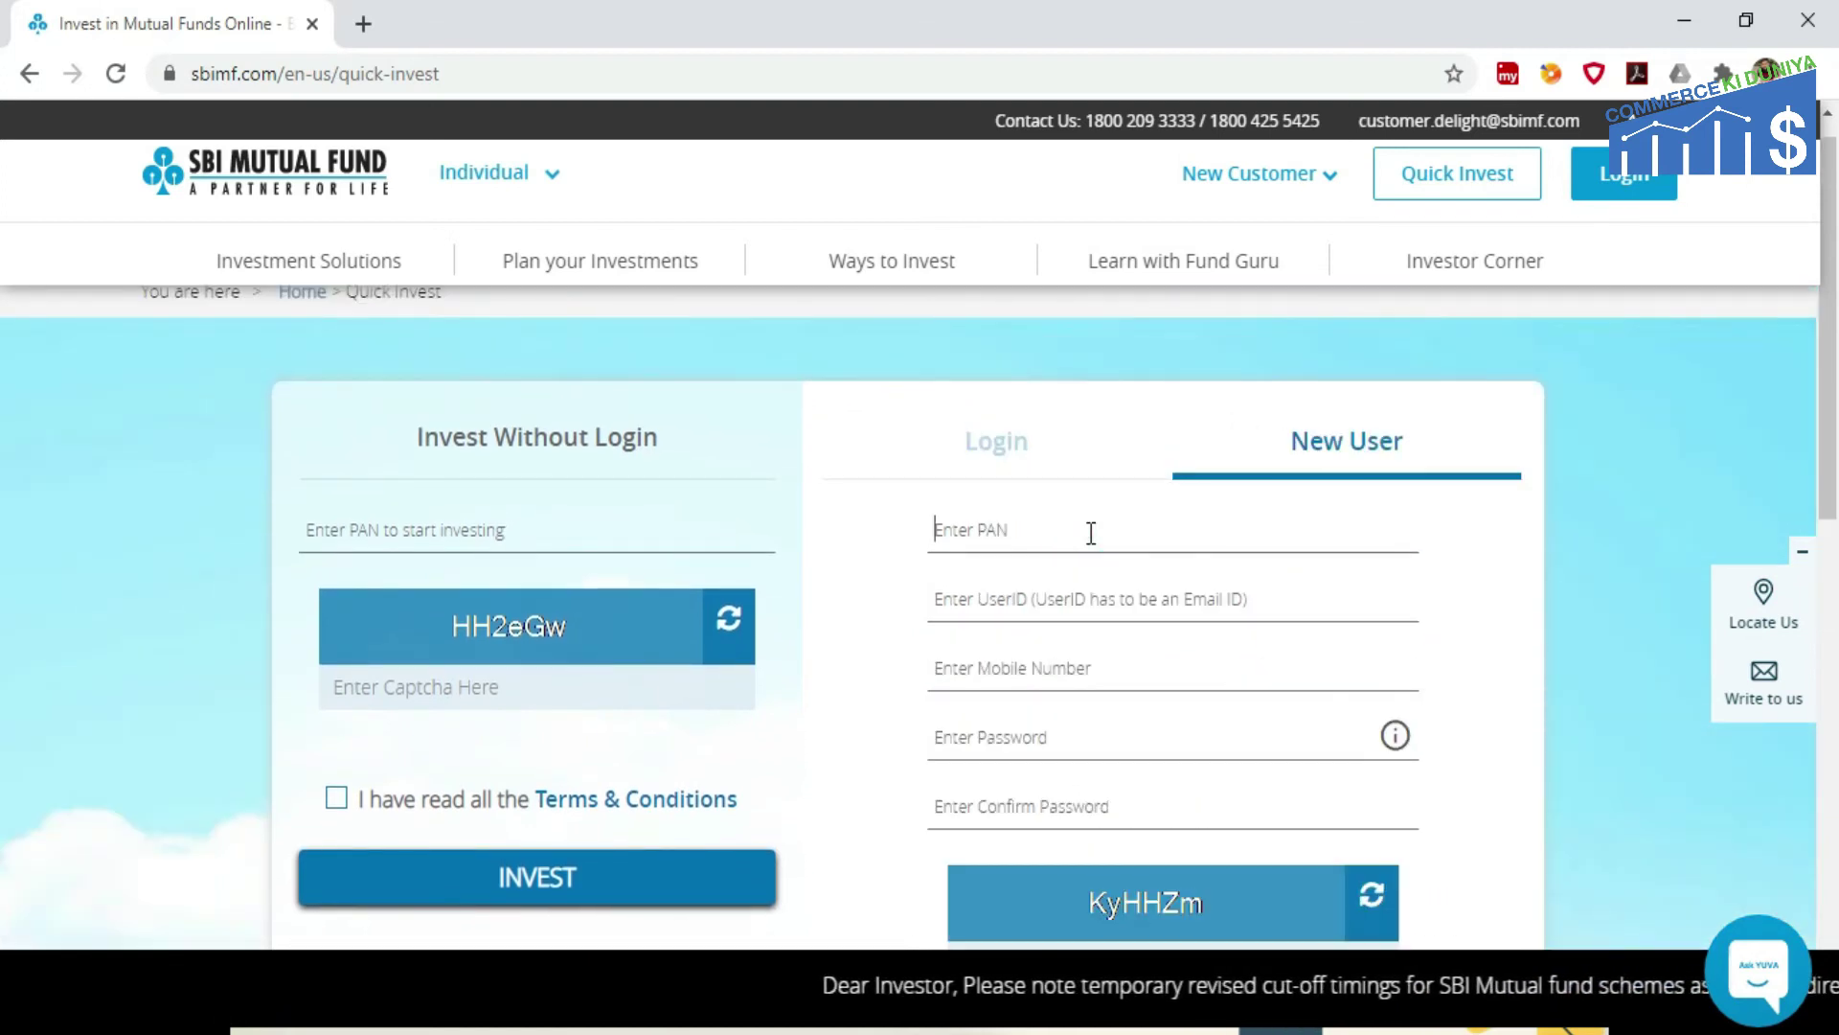
Step: Scroll down to the New User registration fields
scroll(1091, 533, "down", 2)
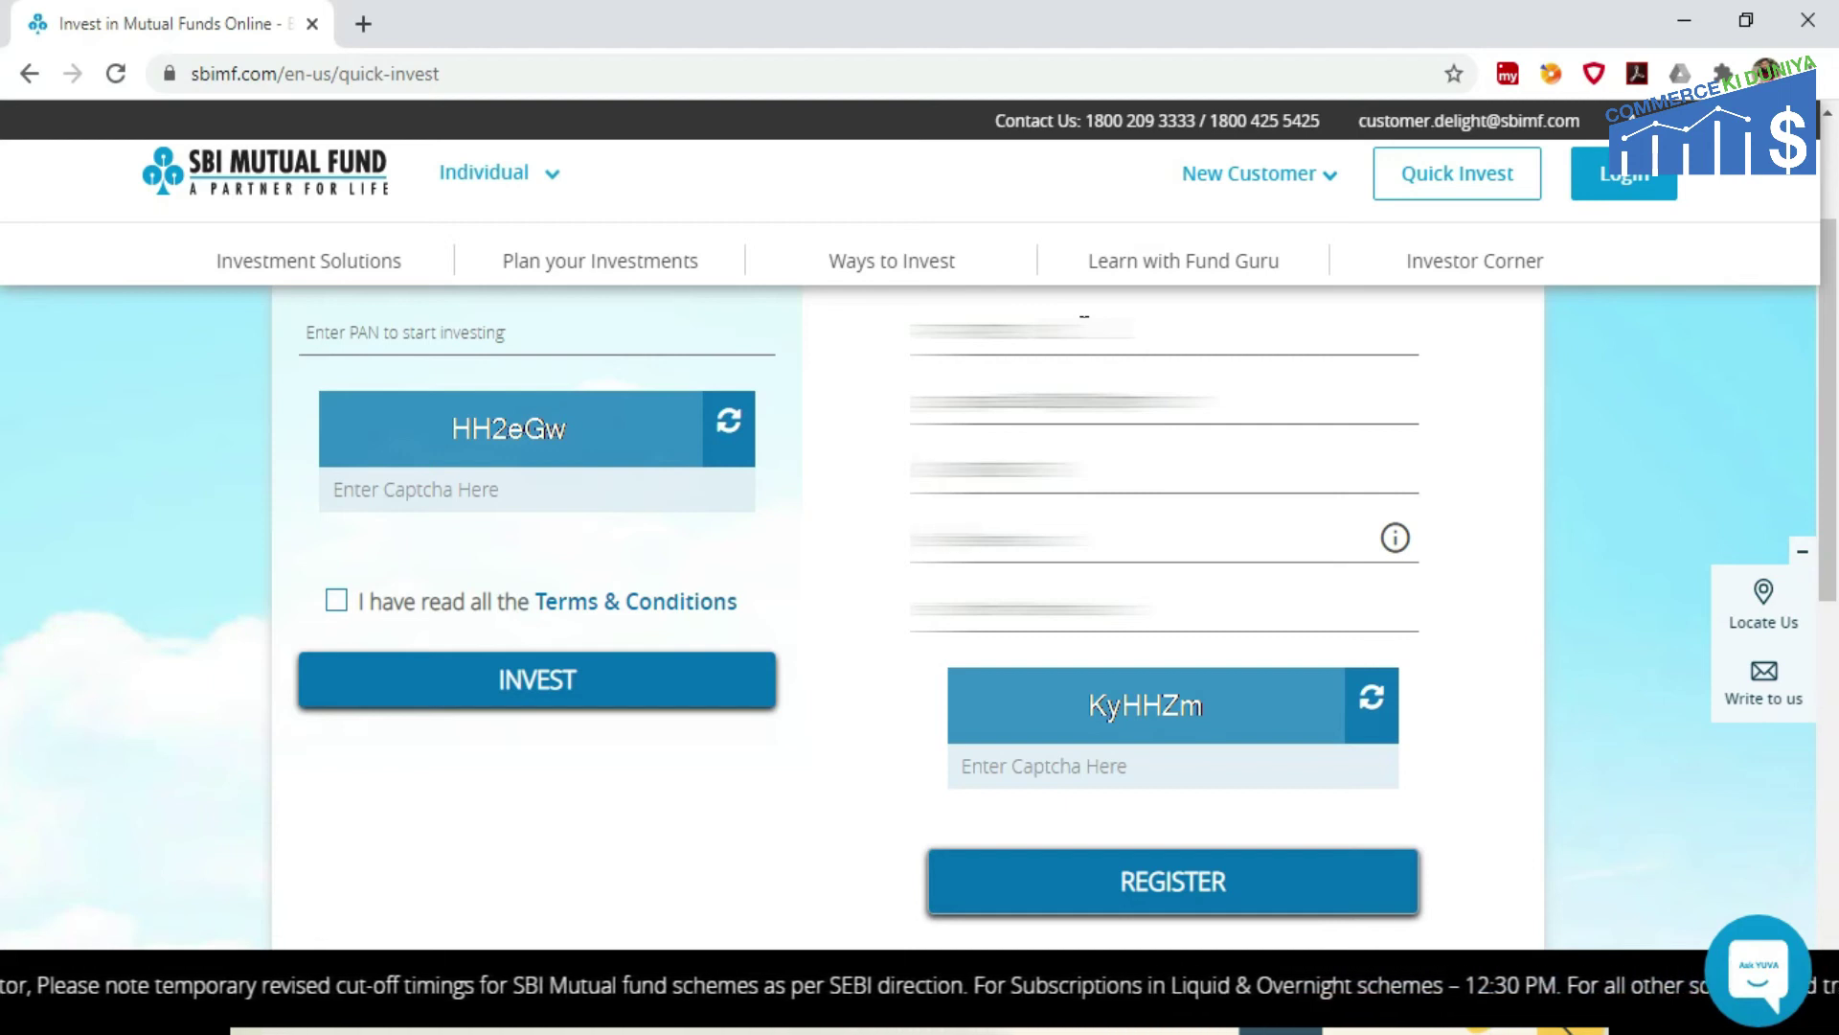
Step: Finish the password, enter the captcha to submit registration, then verify the emailed OTP
type("•")
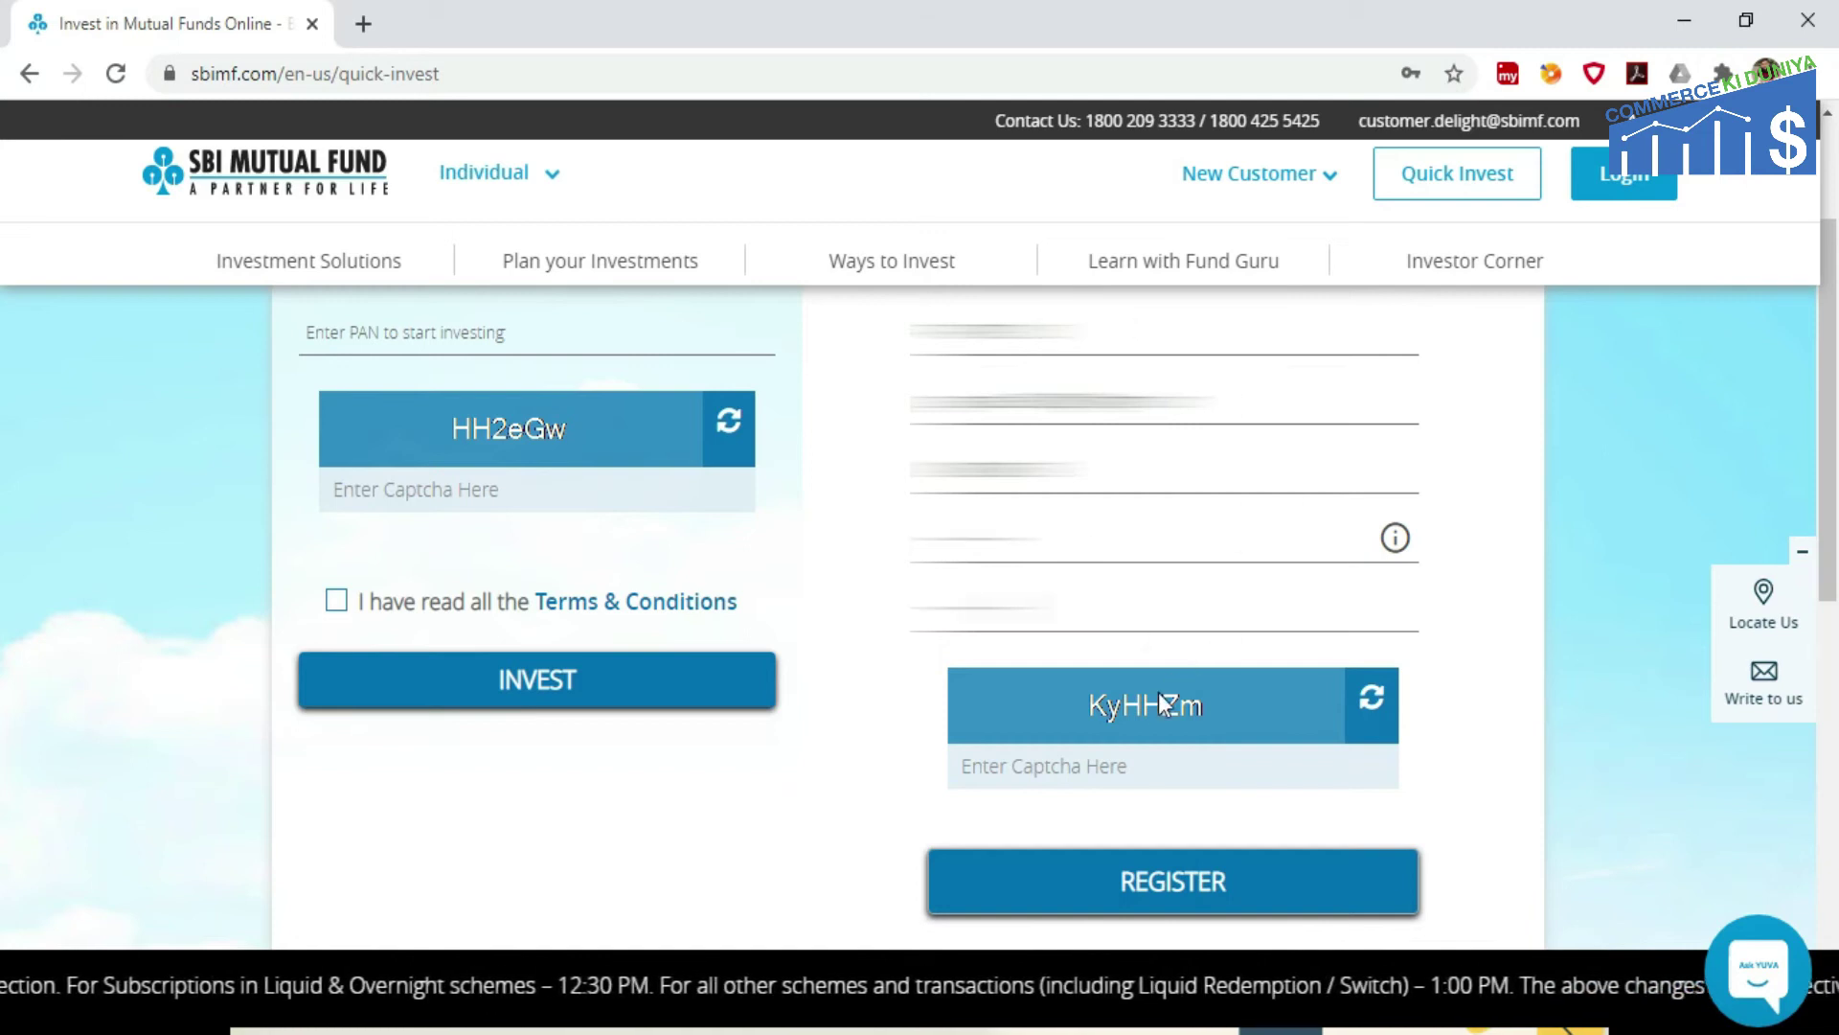
left_click(1136, 767)
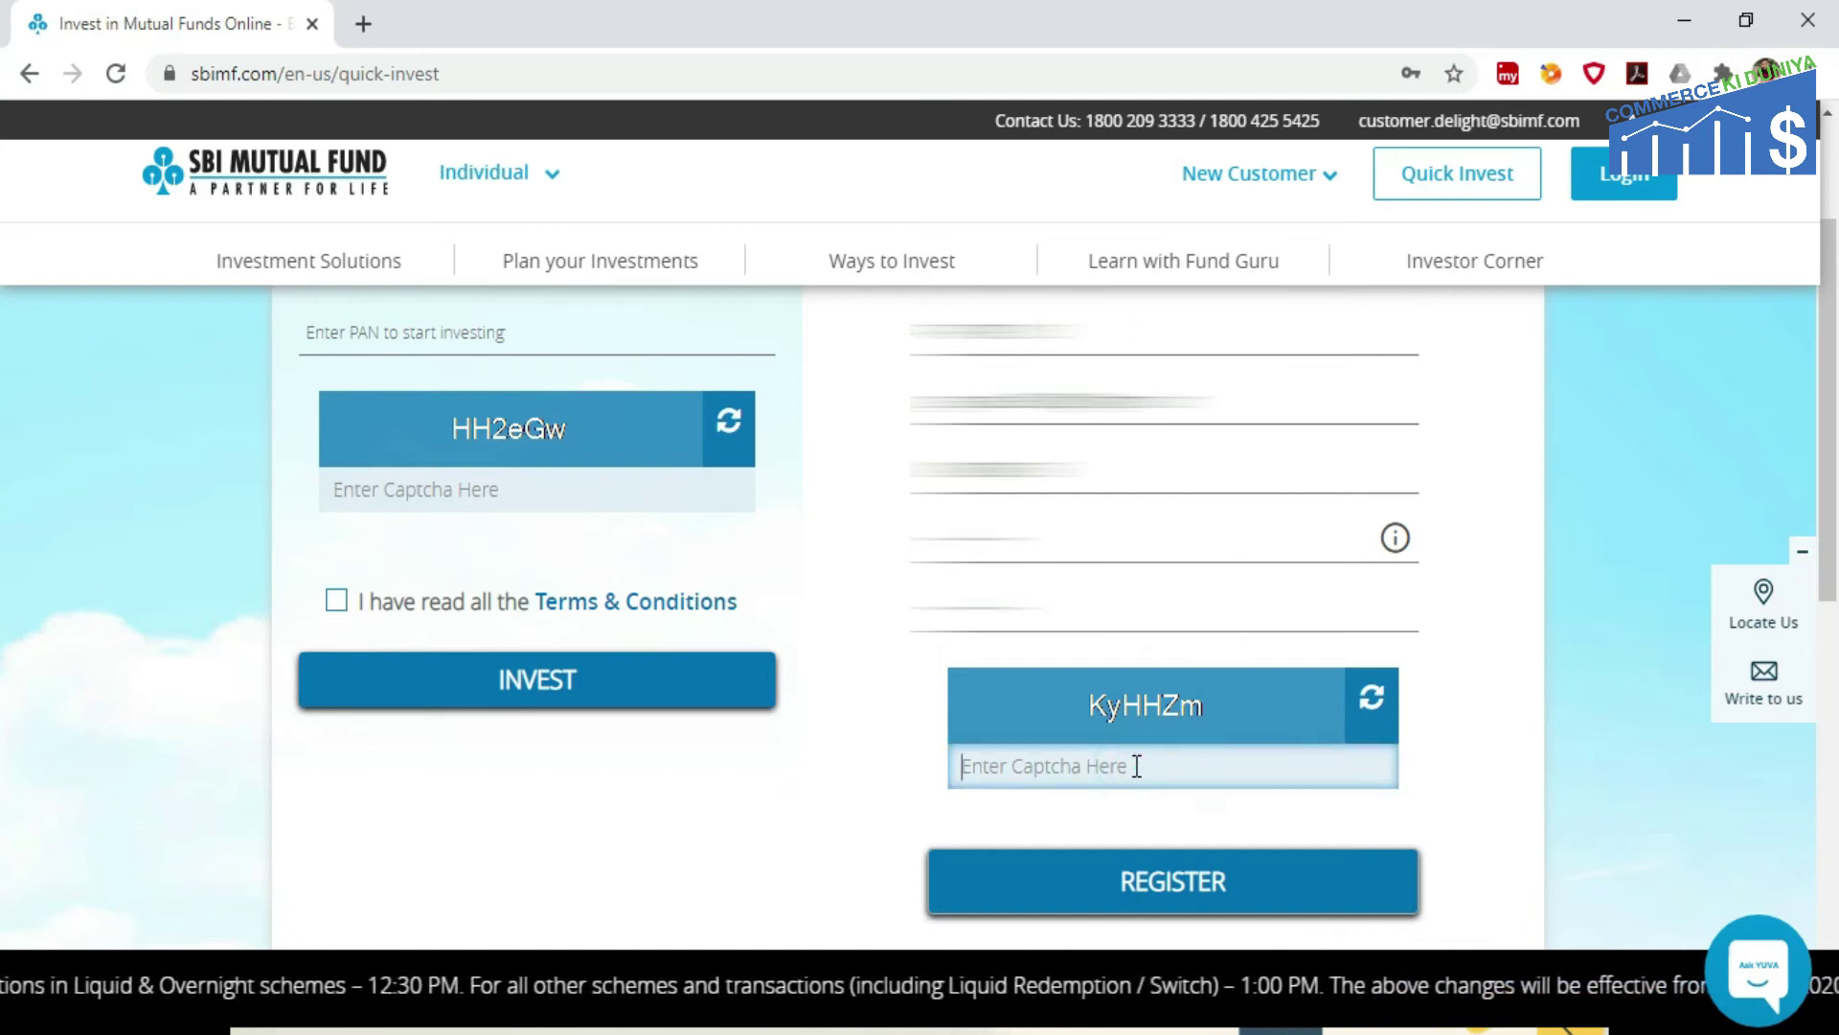
type("KyHHZm")
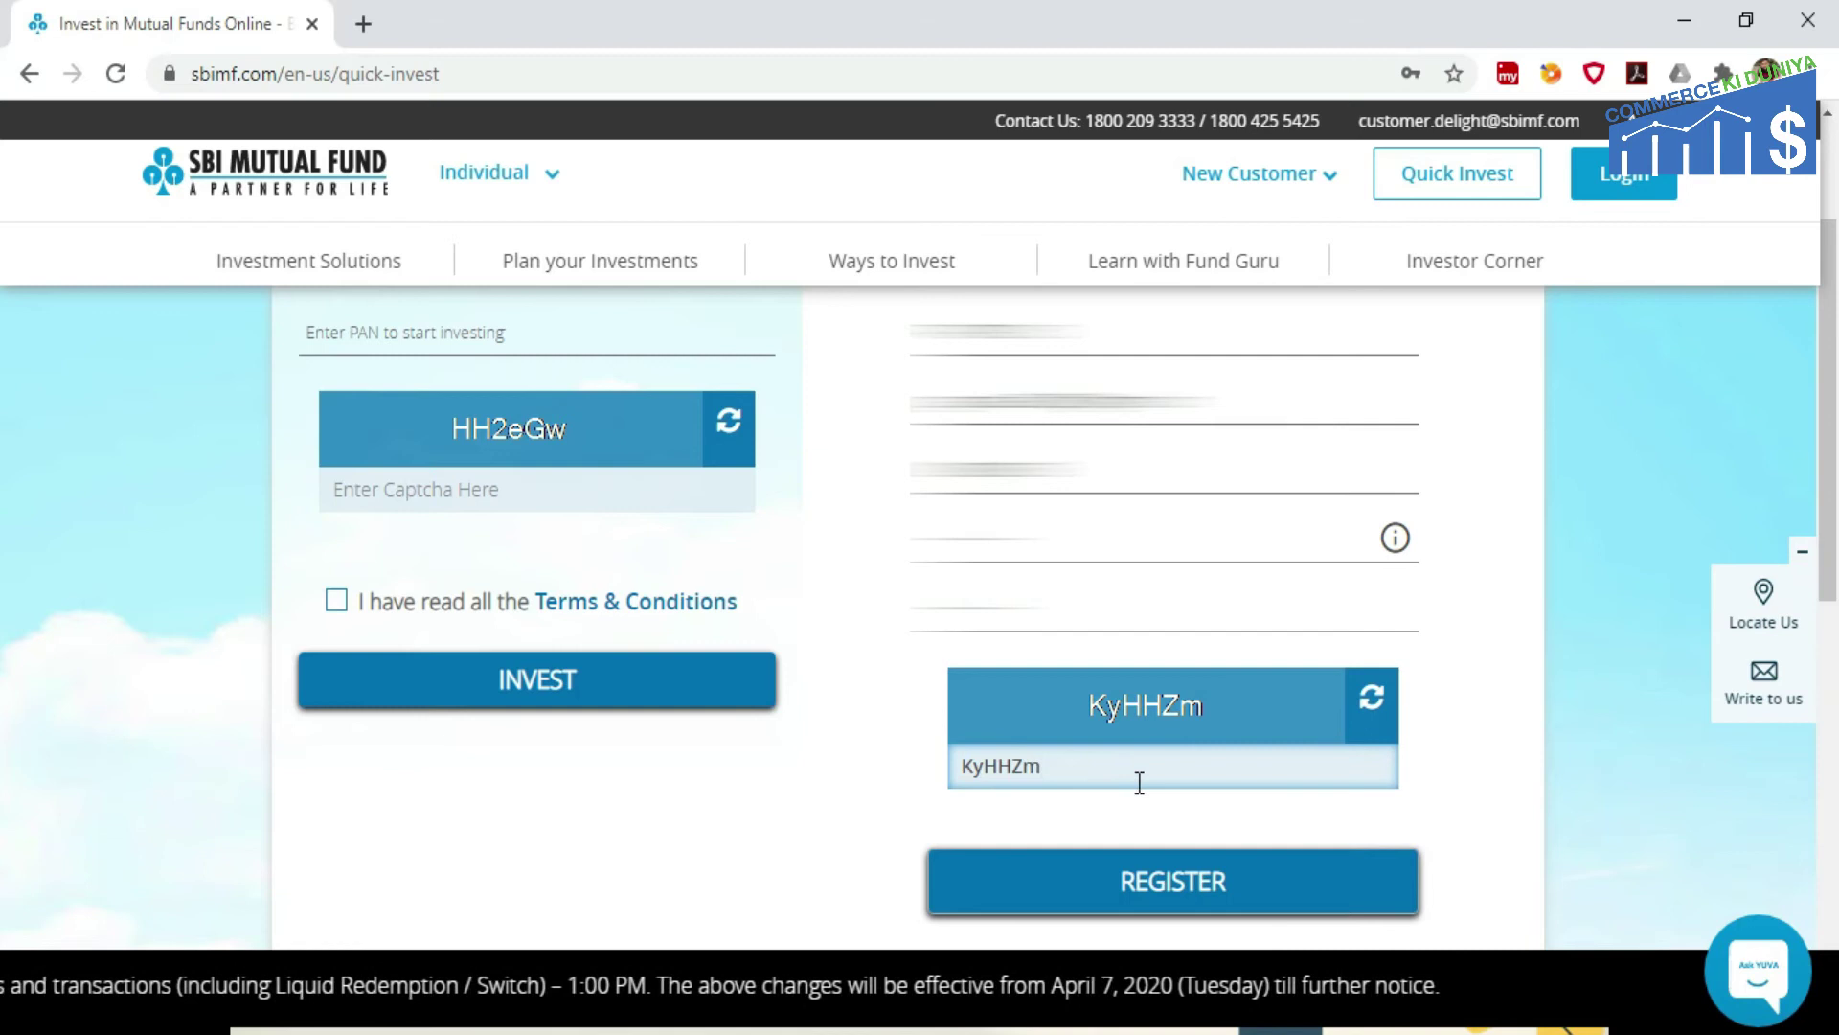
left_click(1166, 903)
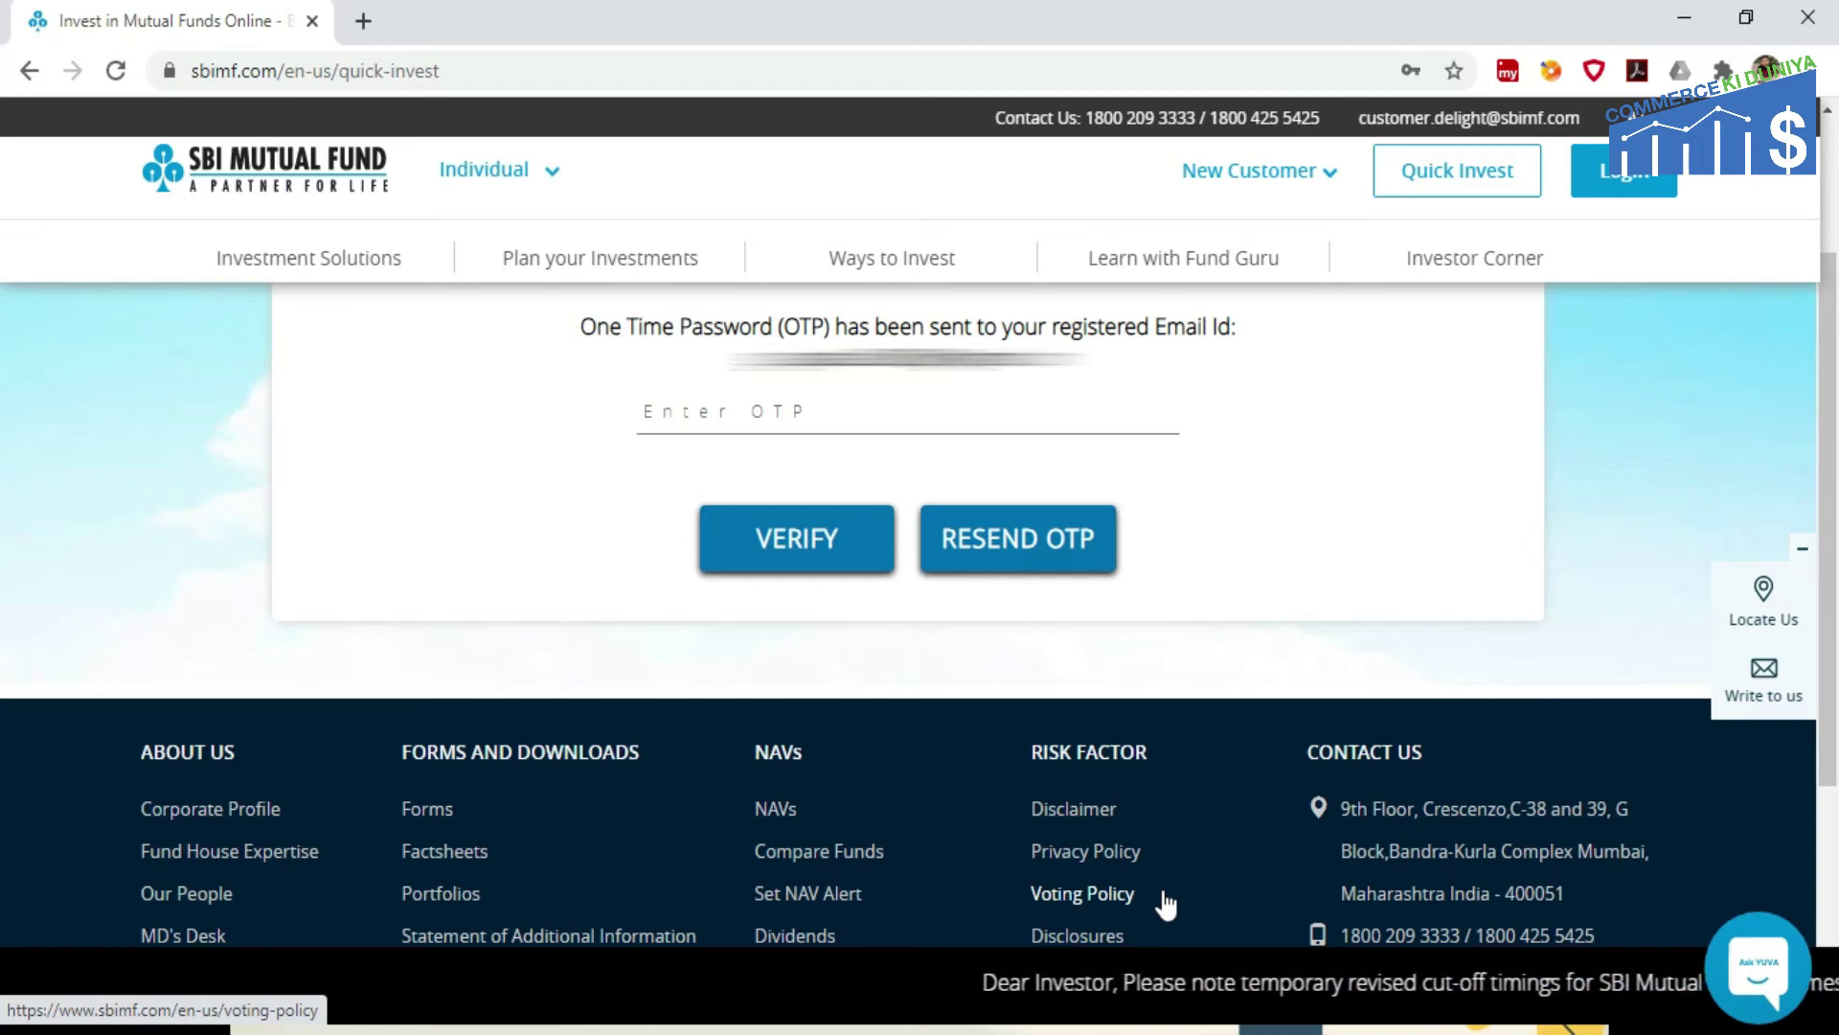
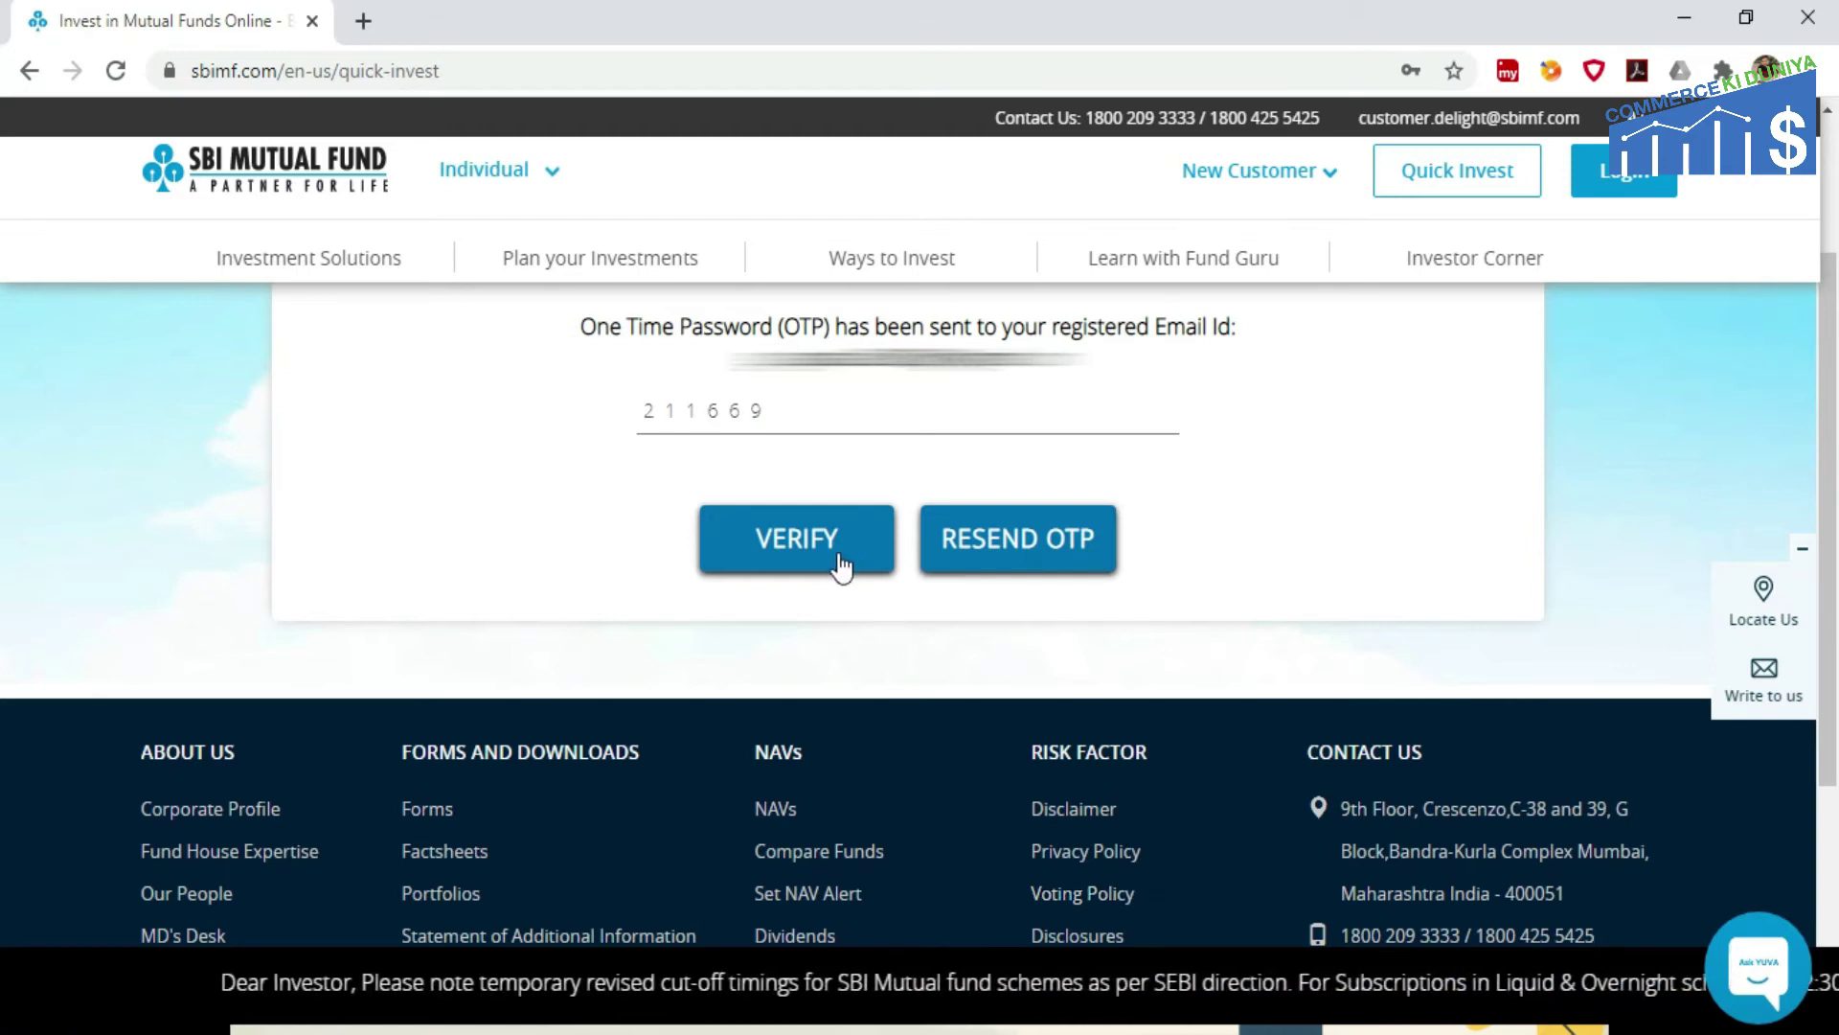
left_click(839, 555)
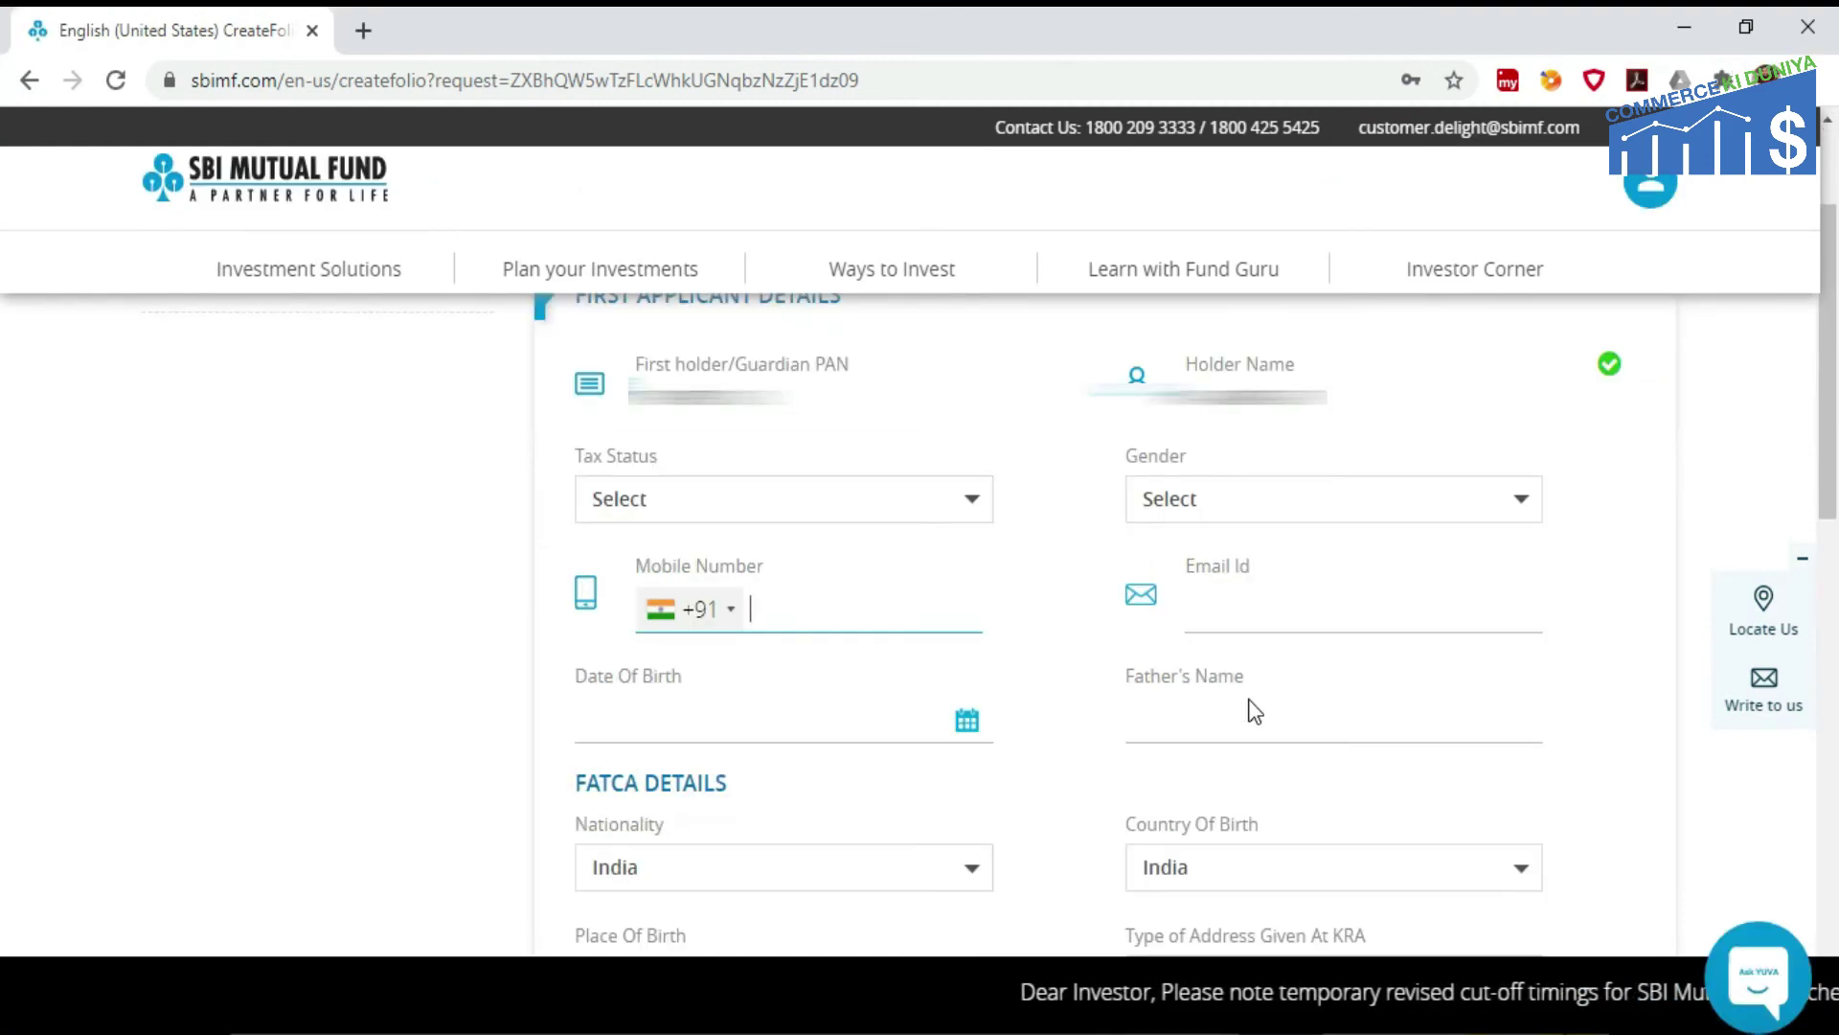
Step: Choose tax status and gender, enter mobile and e-mail, and pick the date of birth
left_click(806, 498)
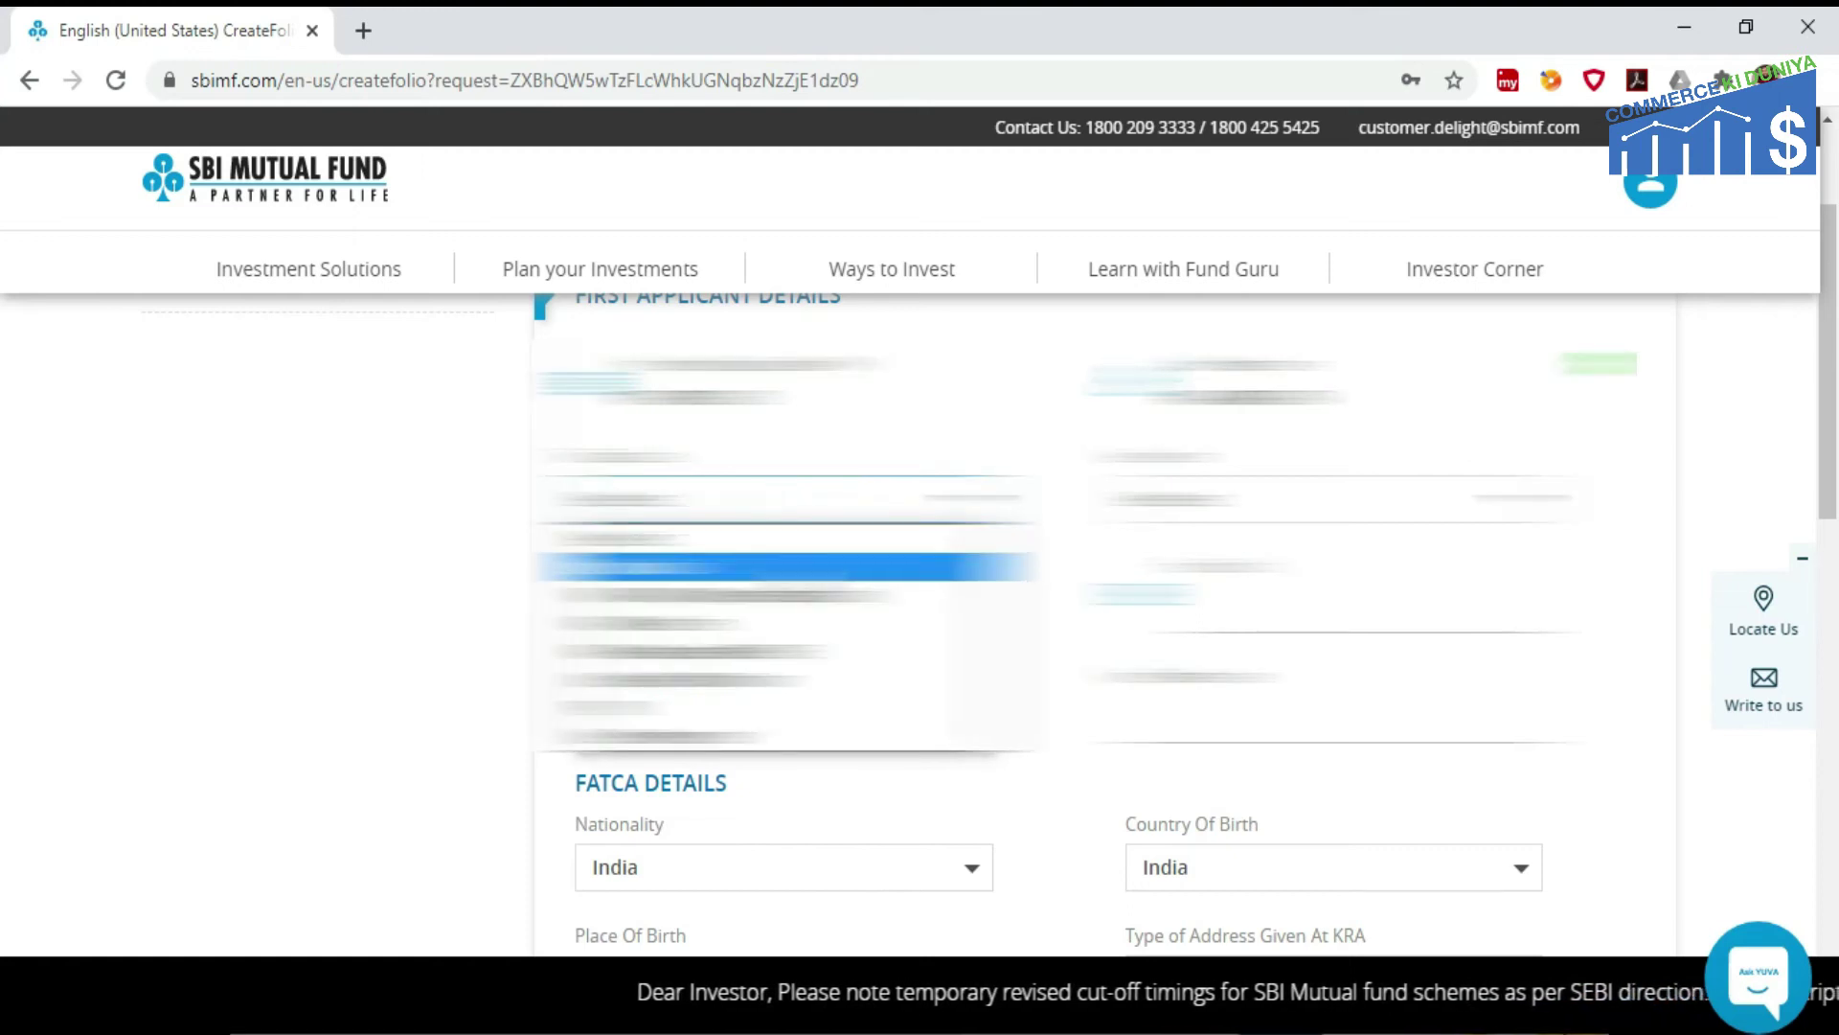
left_click(785, 567)
left_click(1332, 498)
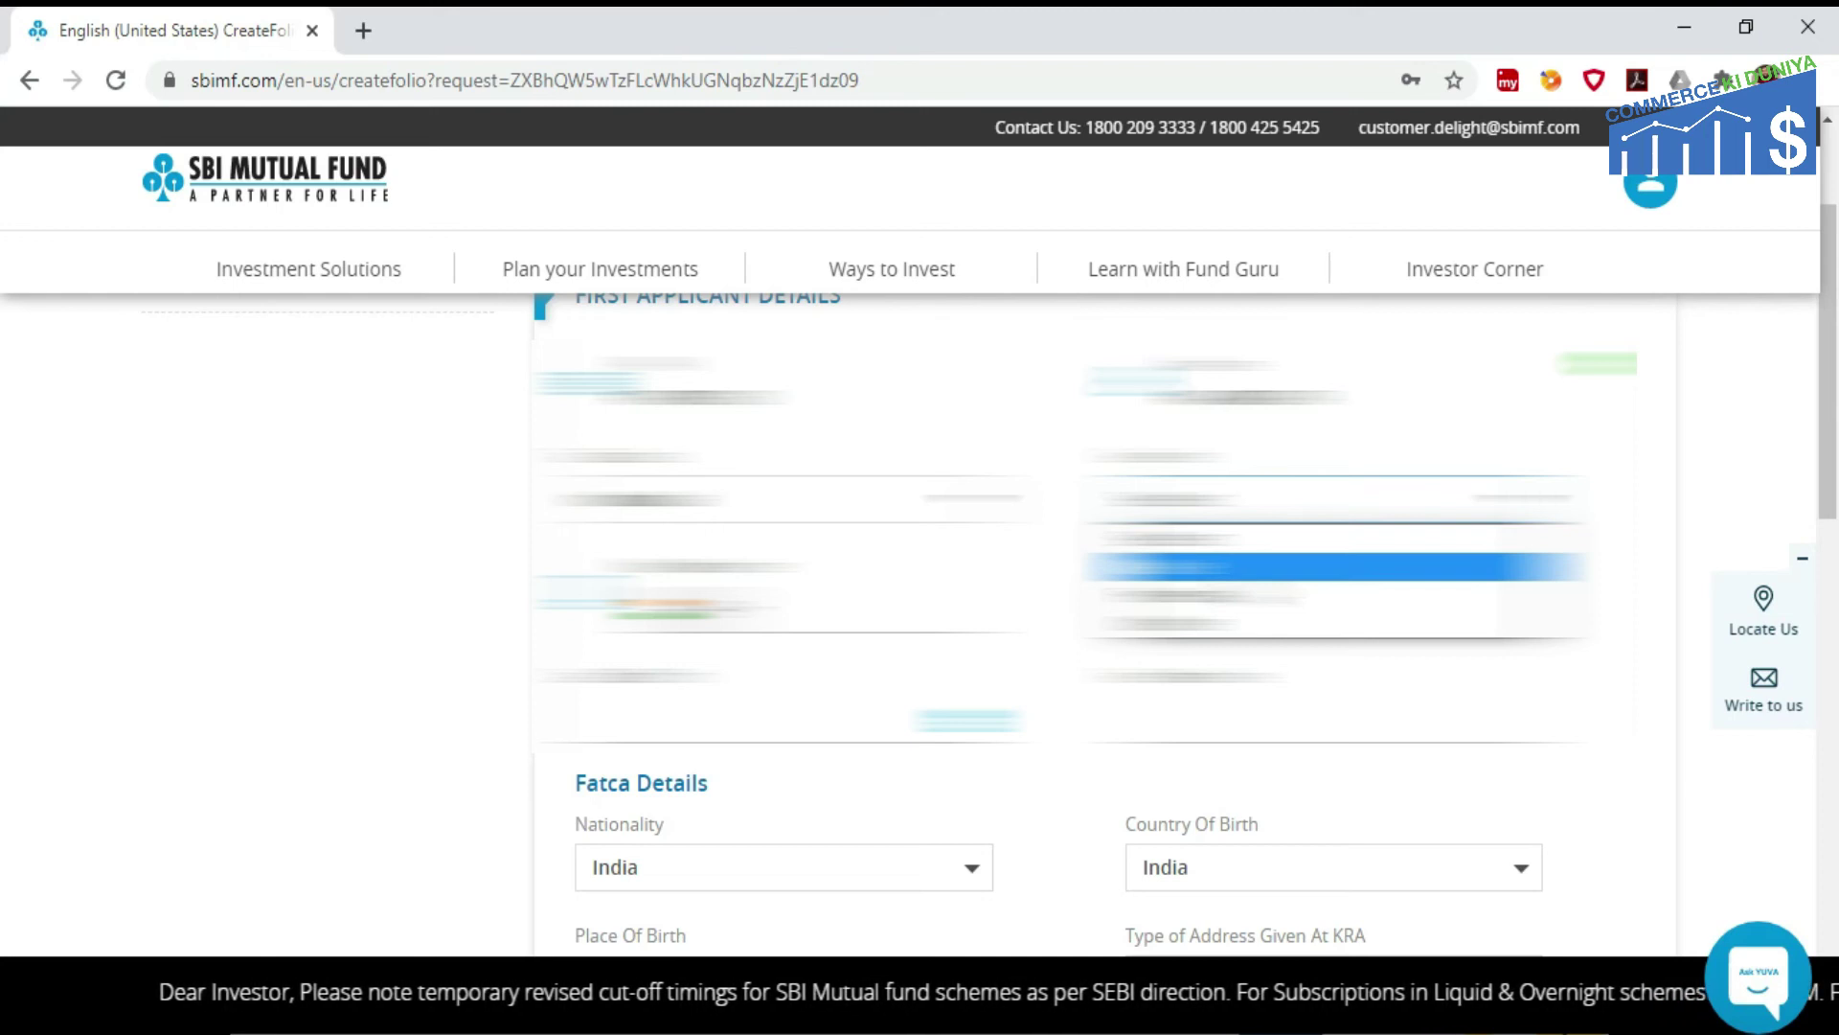
left_click(1332, 595)
left_click(830, 601)
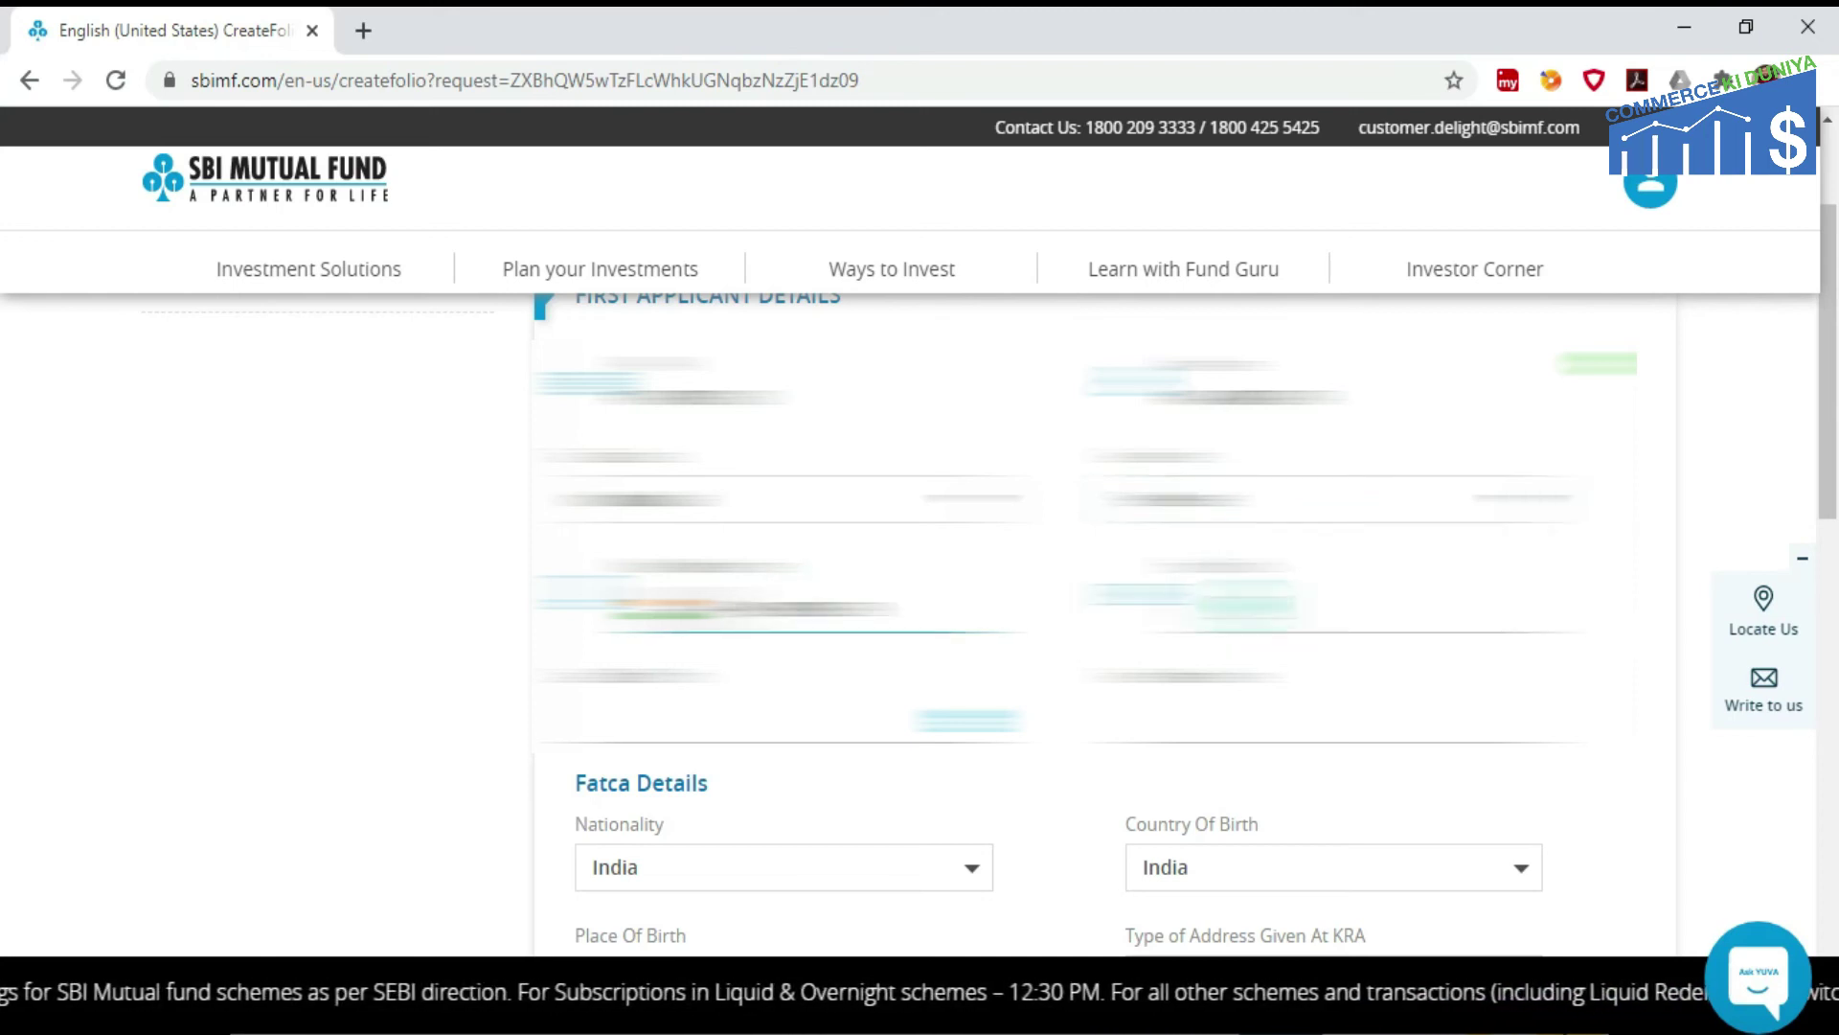
left_click(1249, 607)
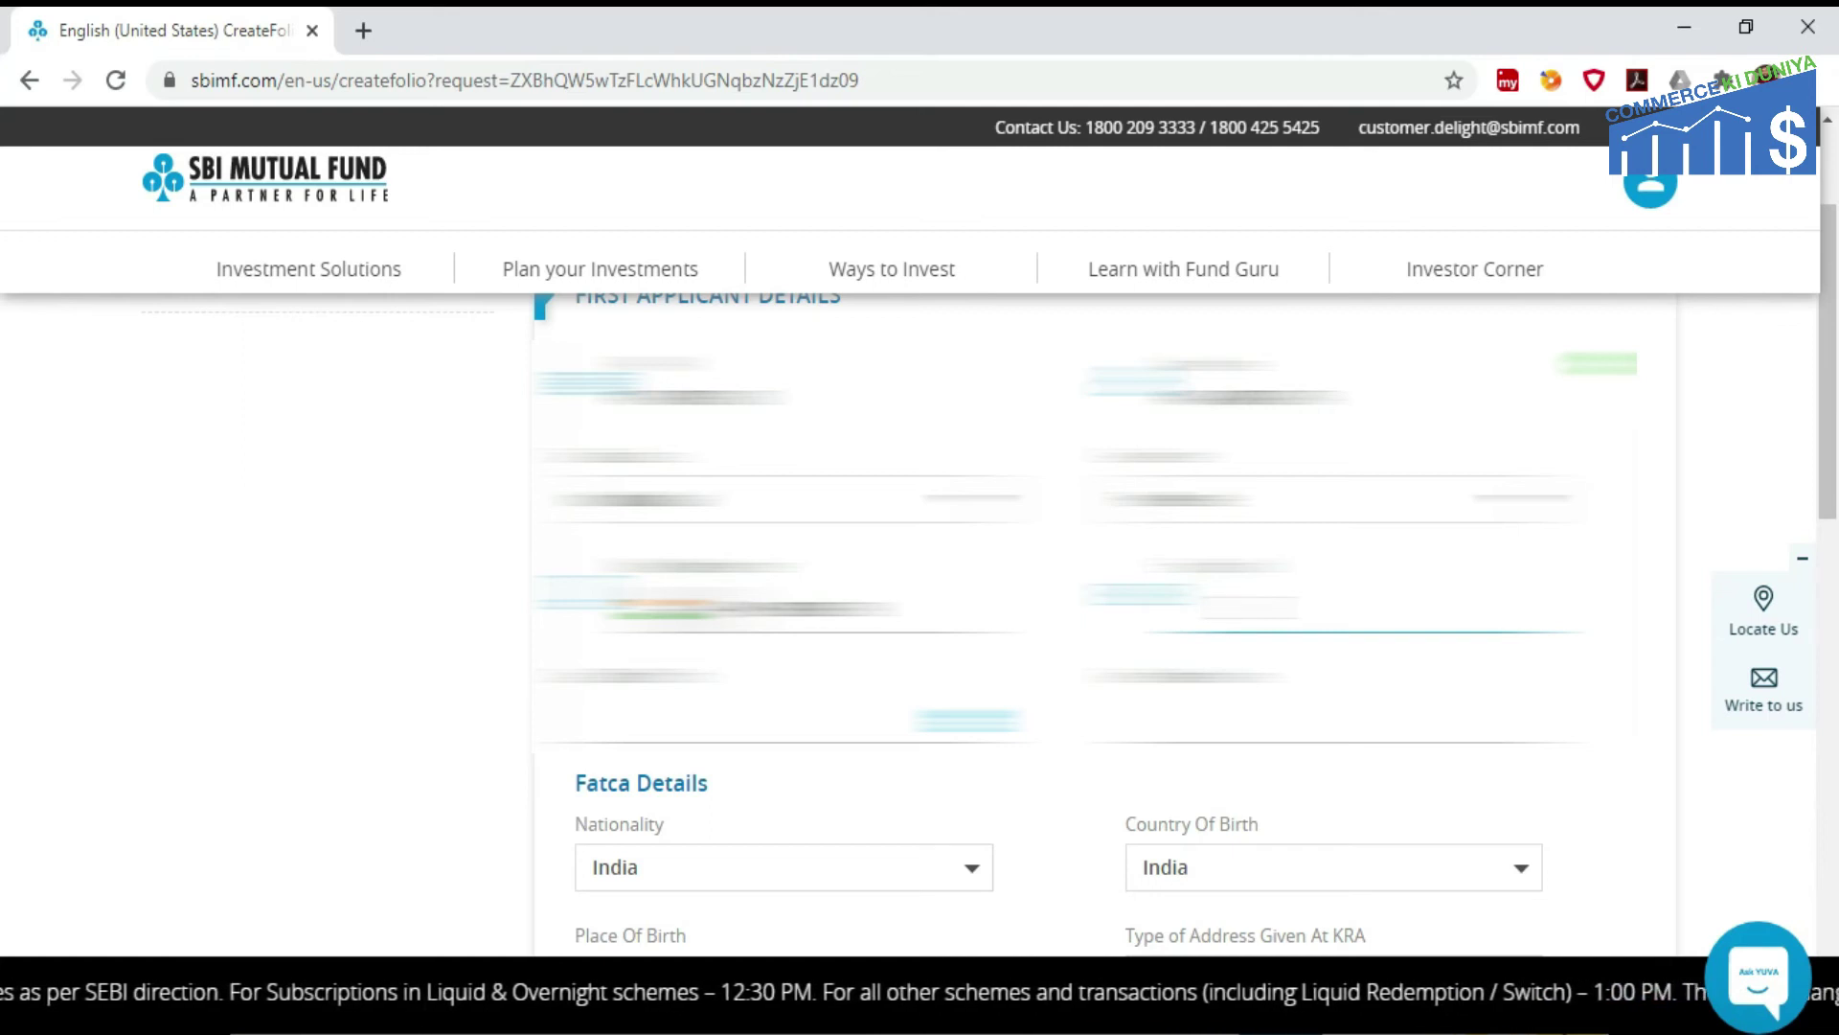
left_click(786, 725)
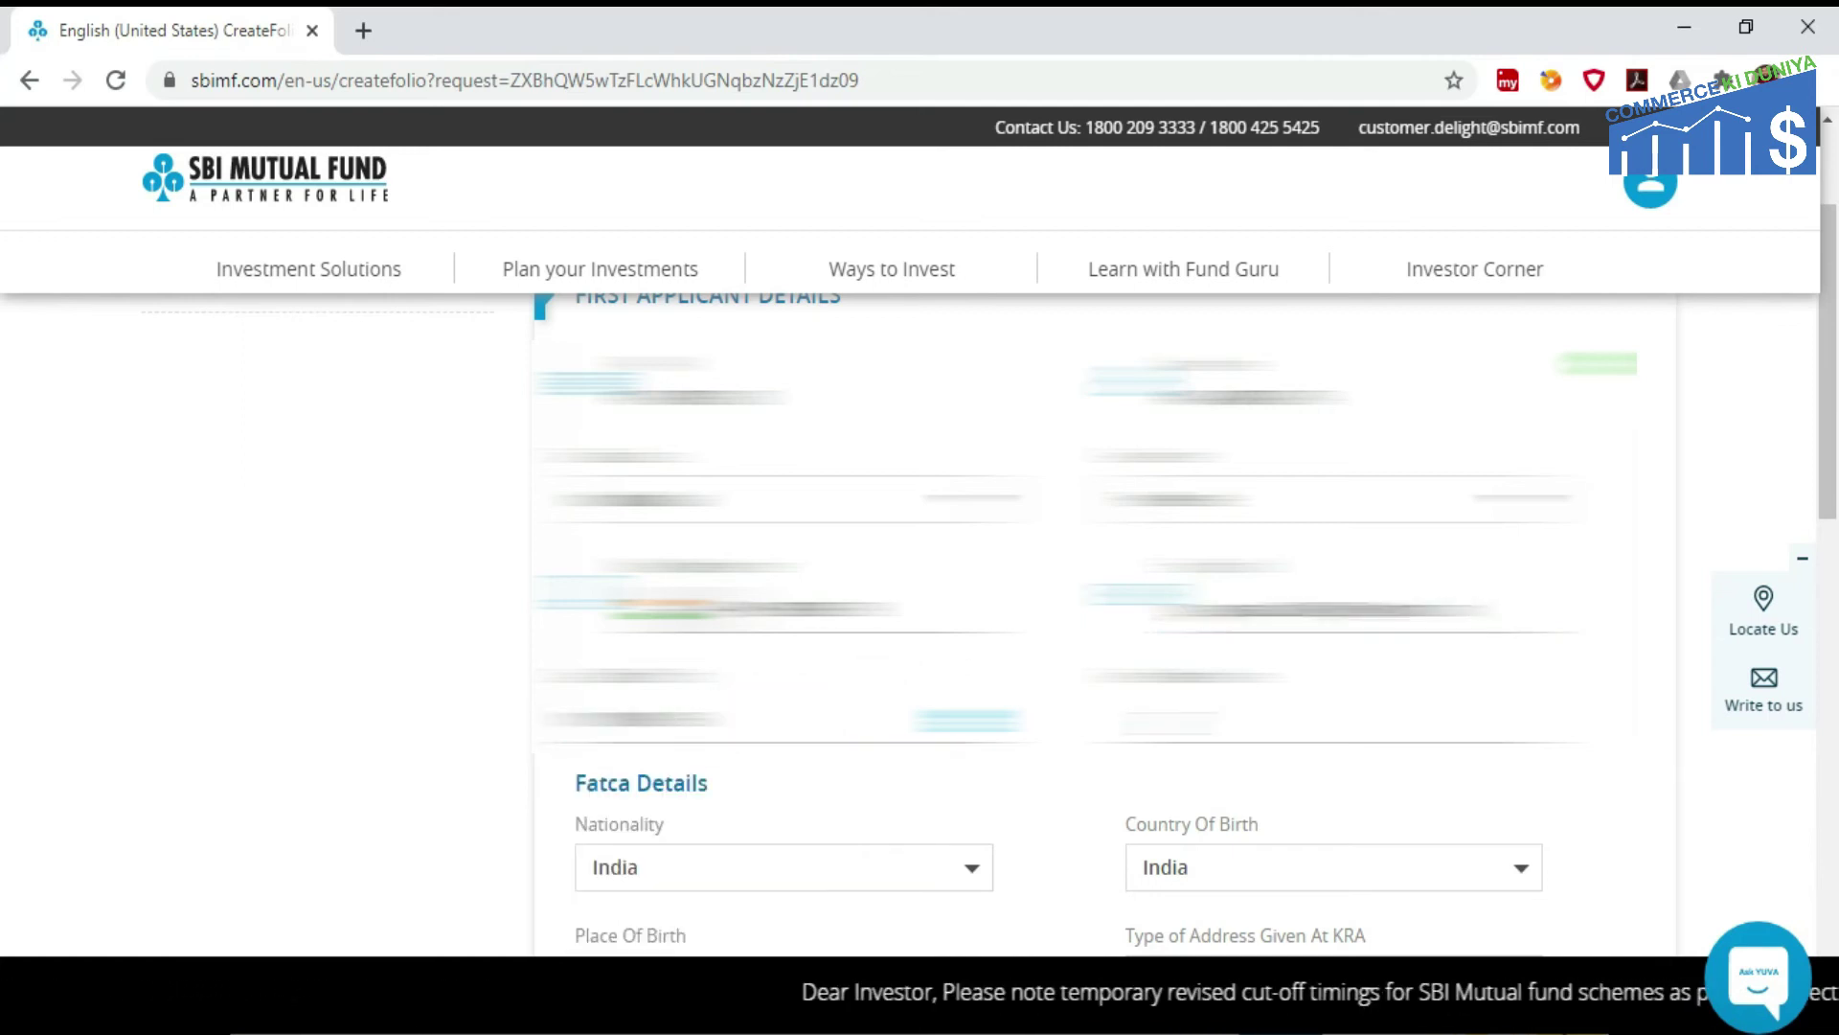
left_click(1166, 725)
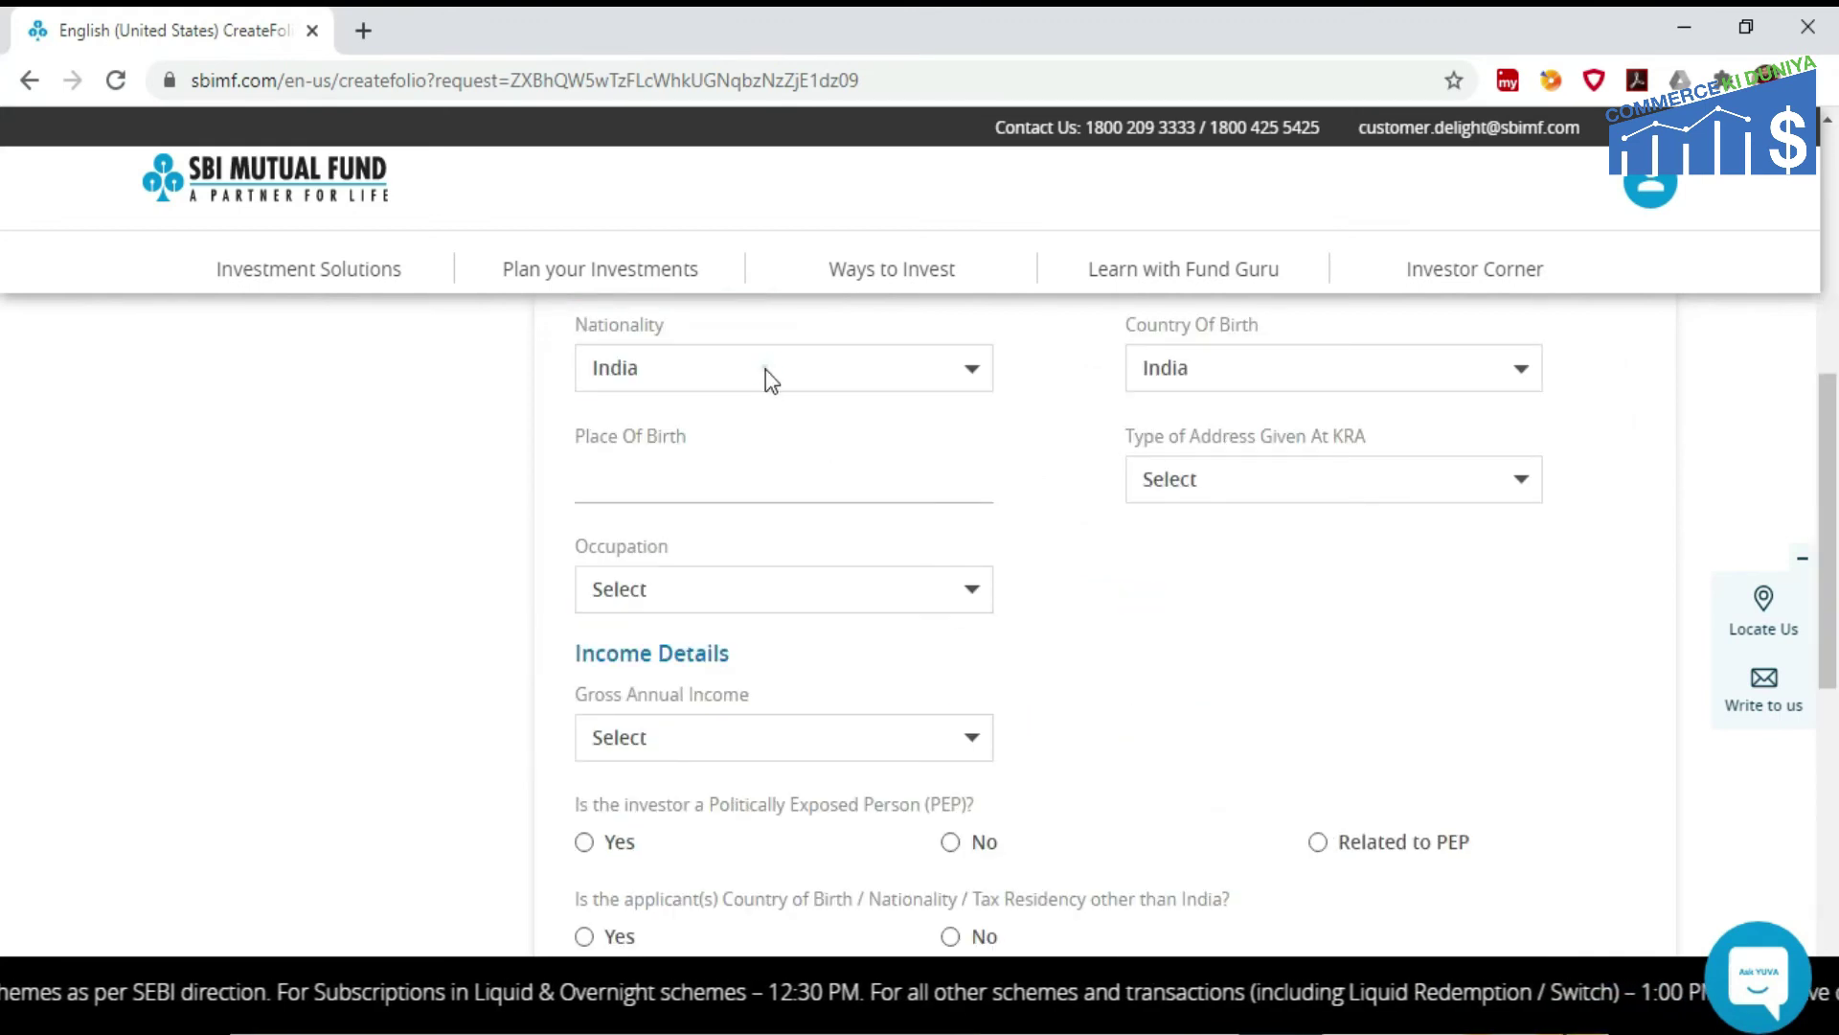
Step: Keep India as nationality, enter place of birth, and set address type to Residential
left_click(766, 369)
left_click(766, 369)
left_click(792, 496)
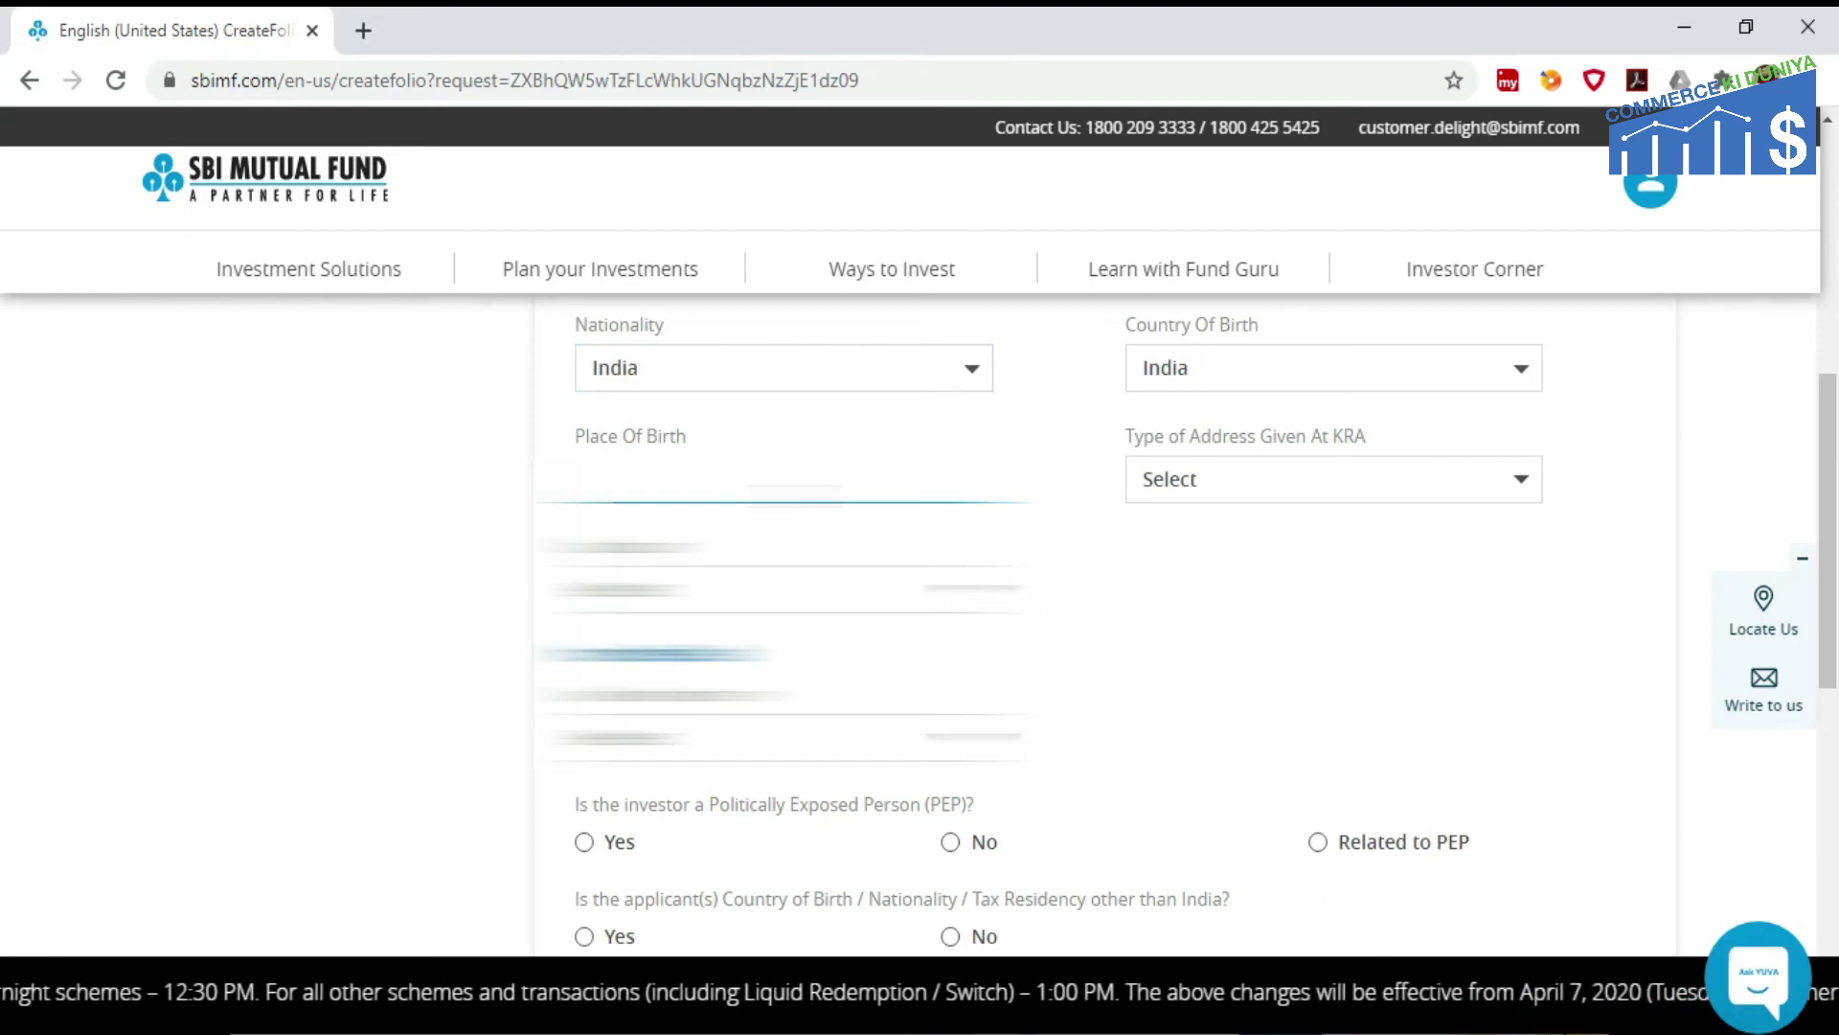
left_click(1257, 479)
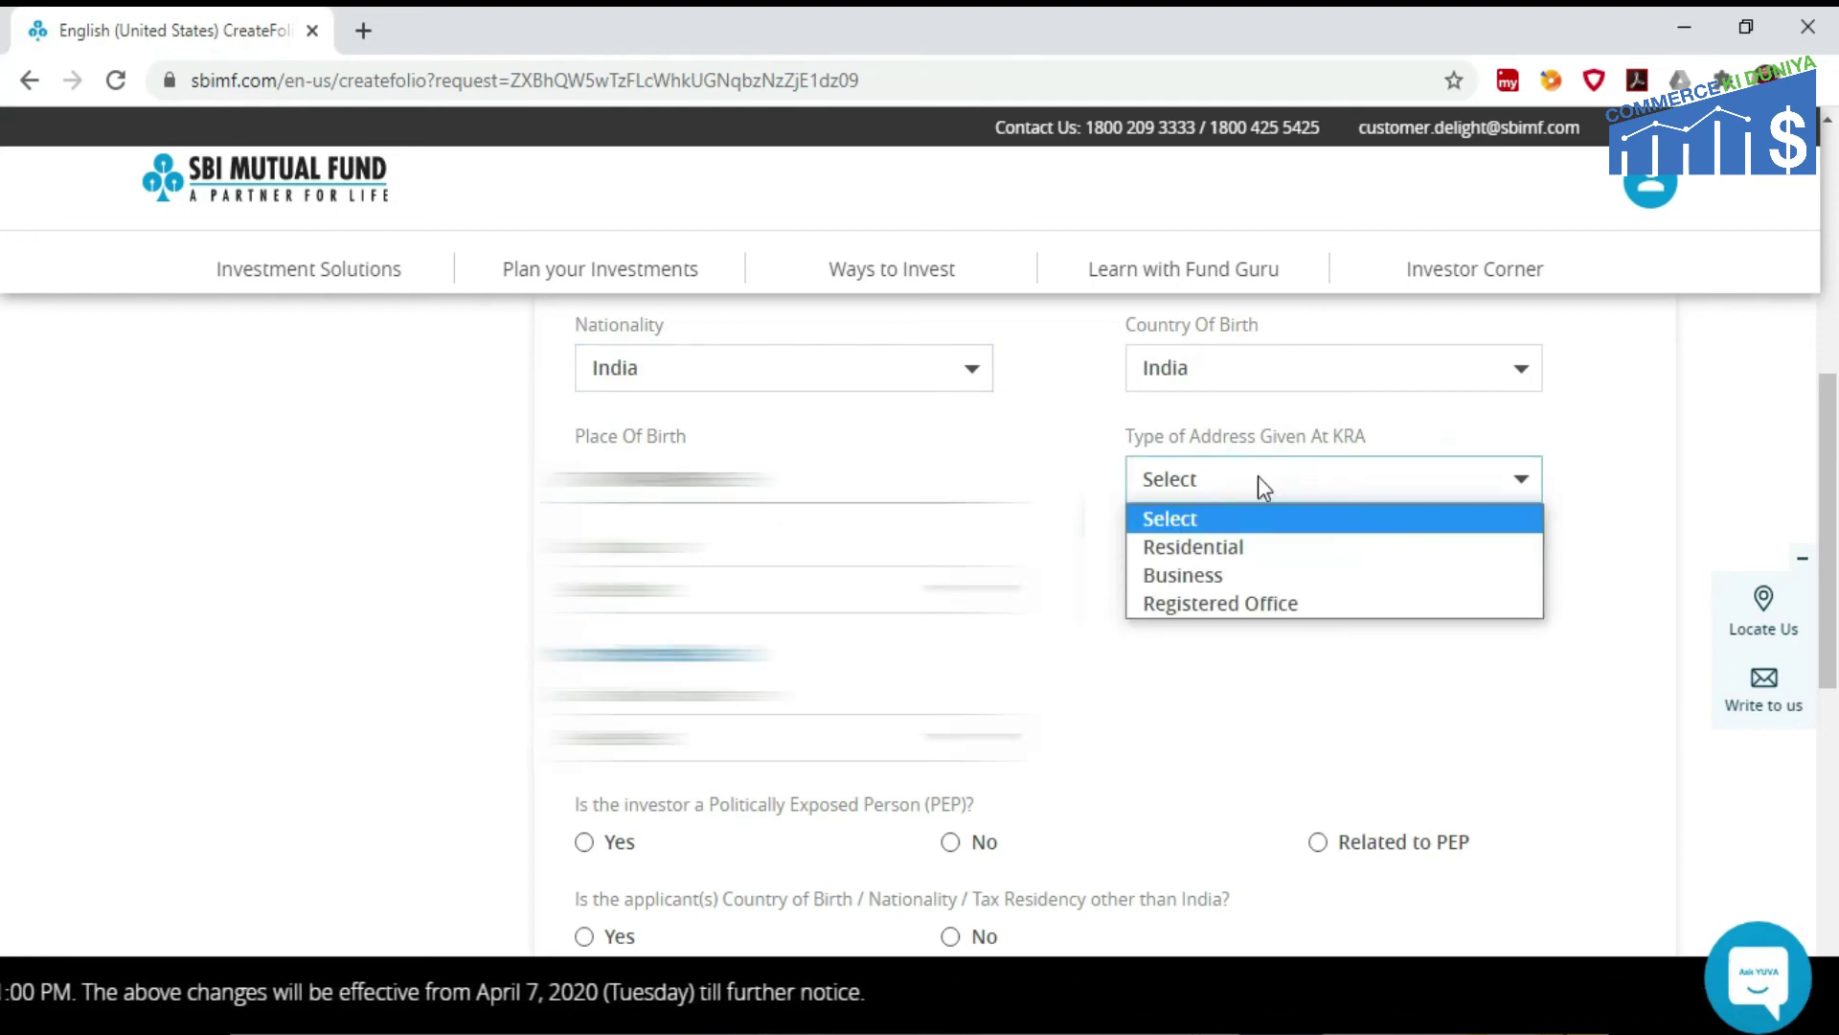
left_click(1256, 548)
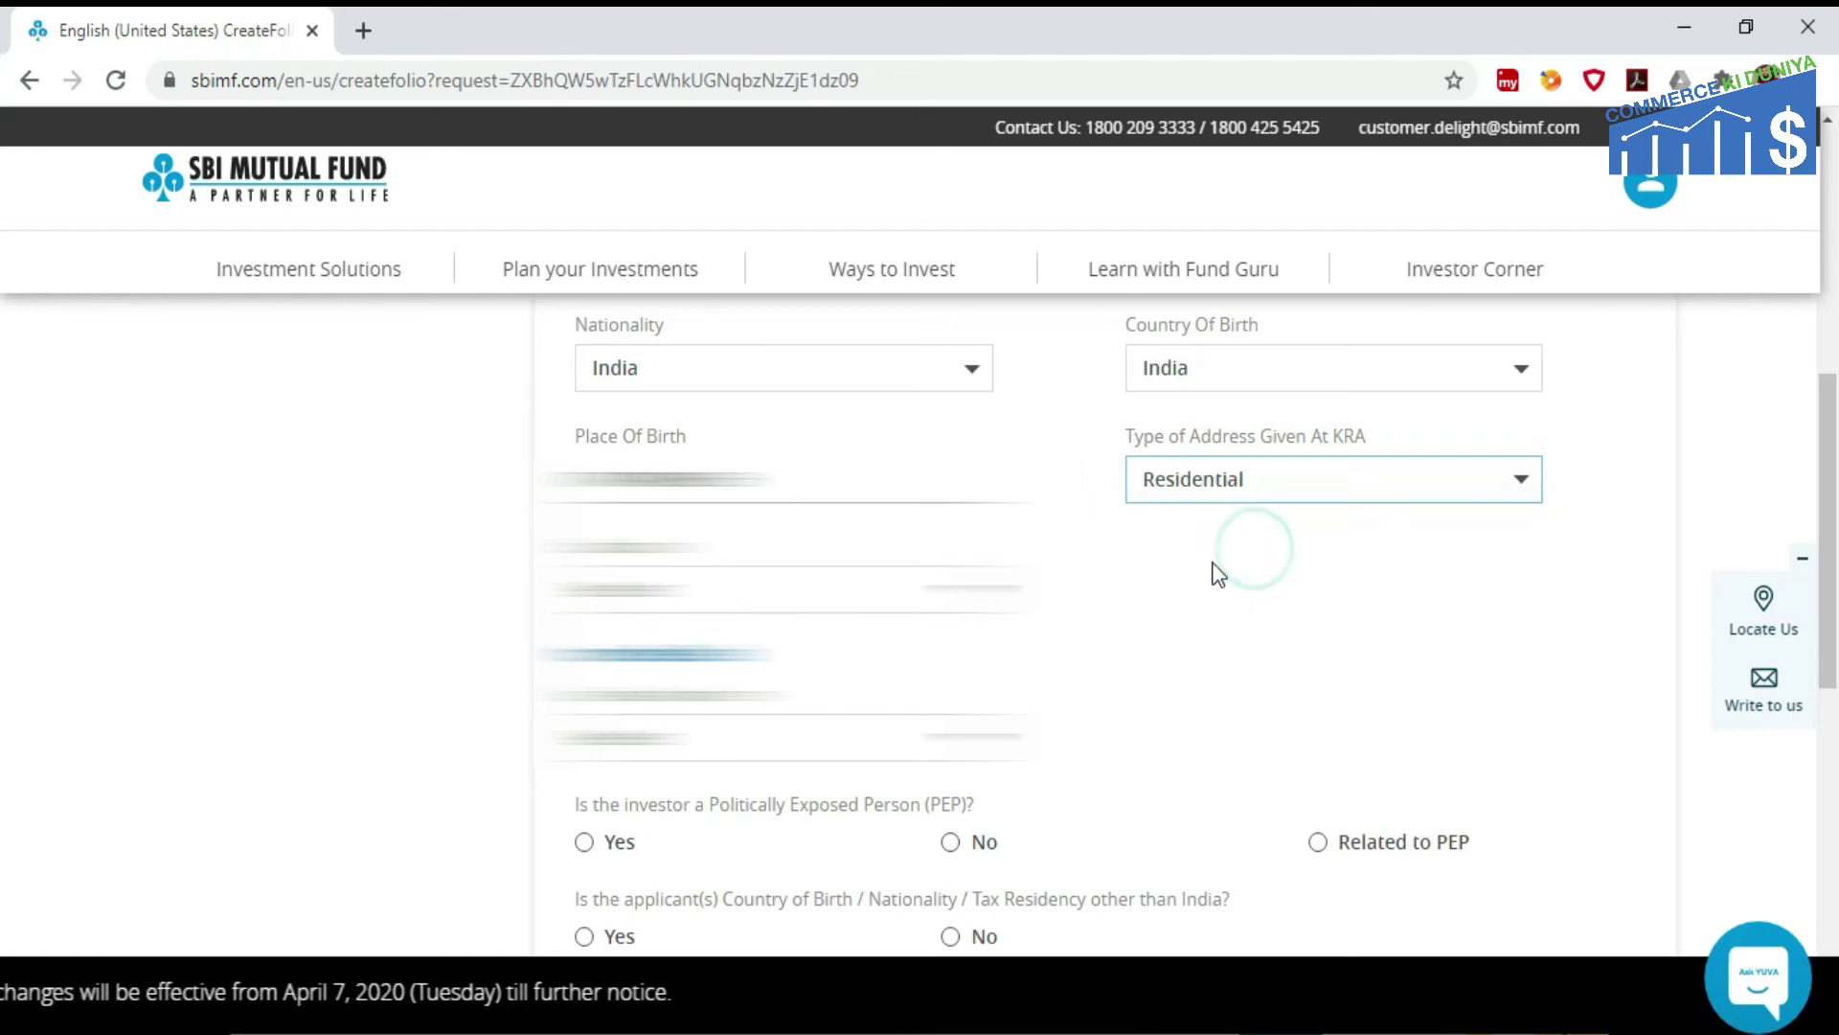
Step: Set occupation to HOUSEWIFE and income range to 1-5 Lacs
left_click(719, 586)
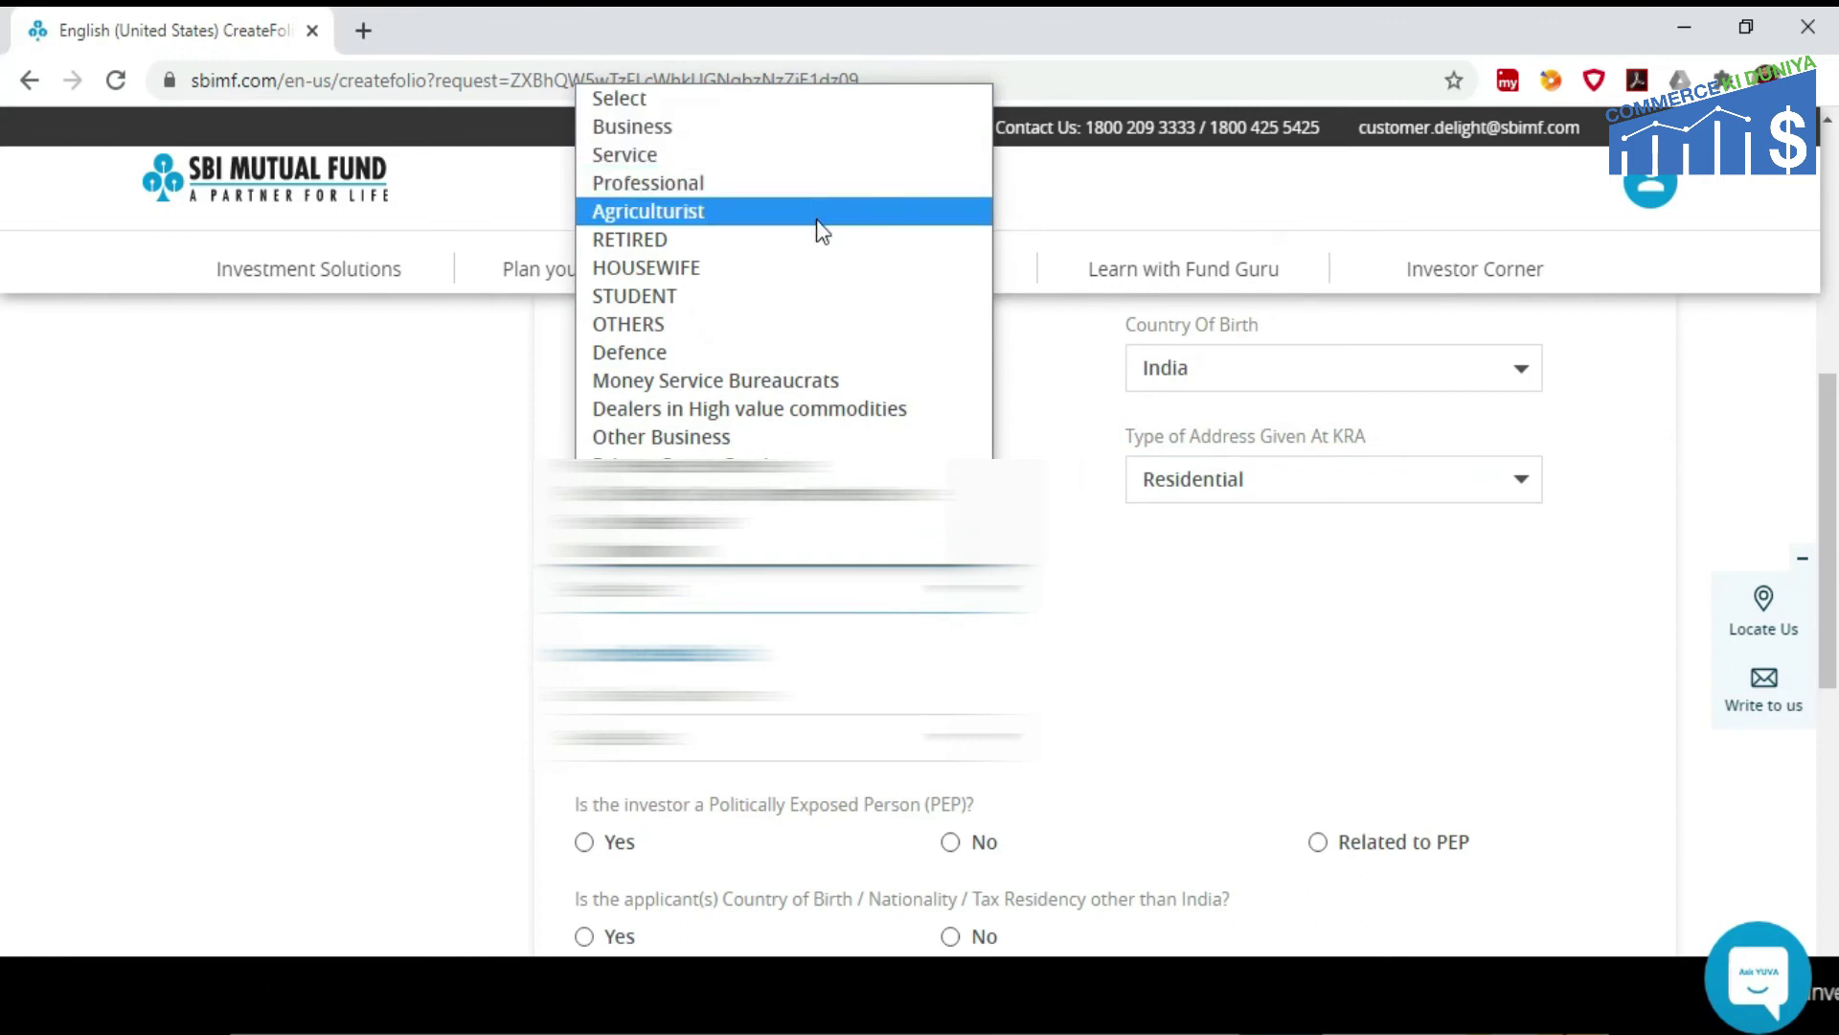
left_click(816, 267)
left_click(795, 738)
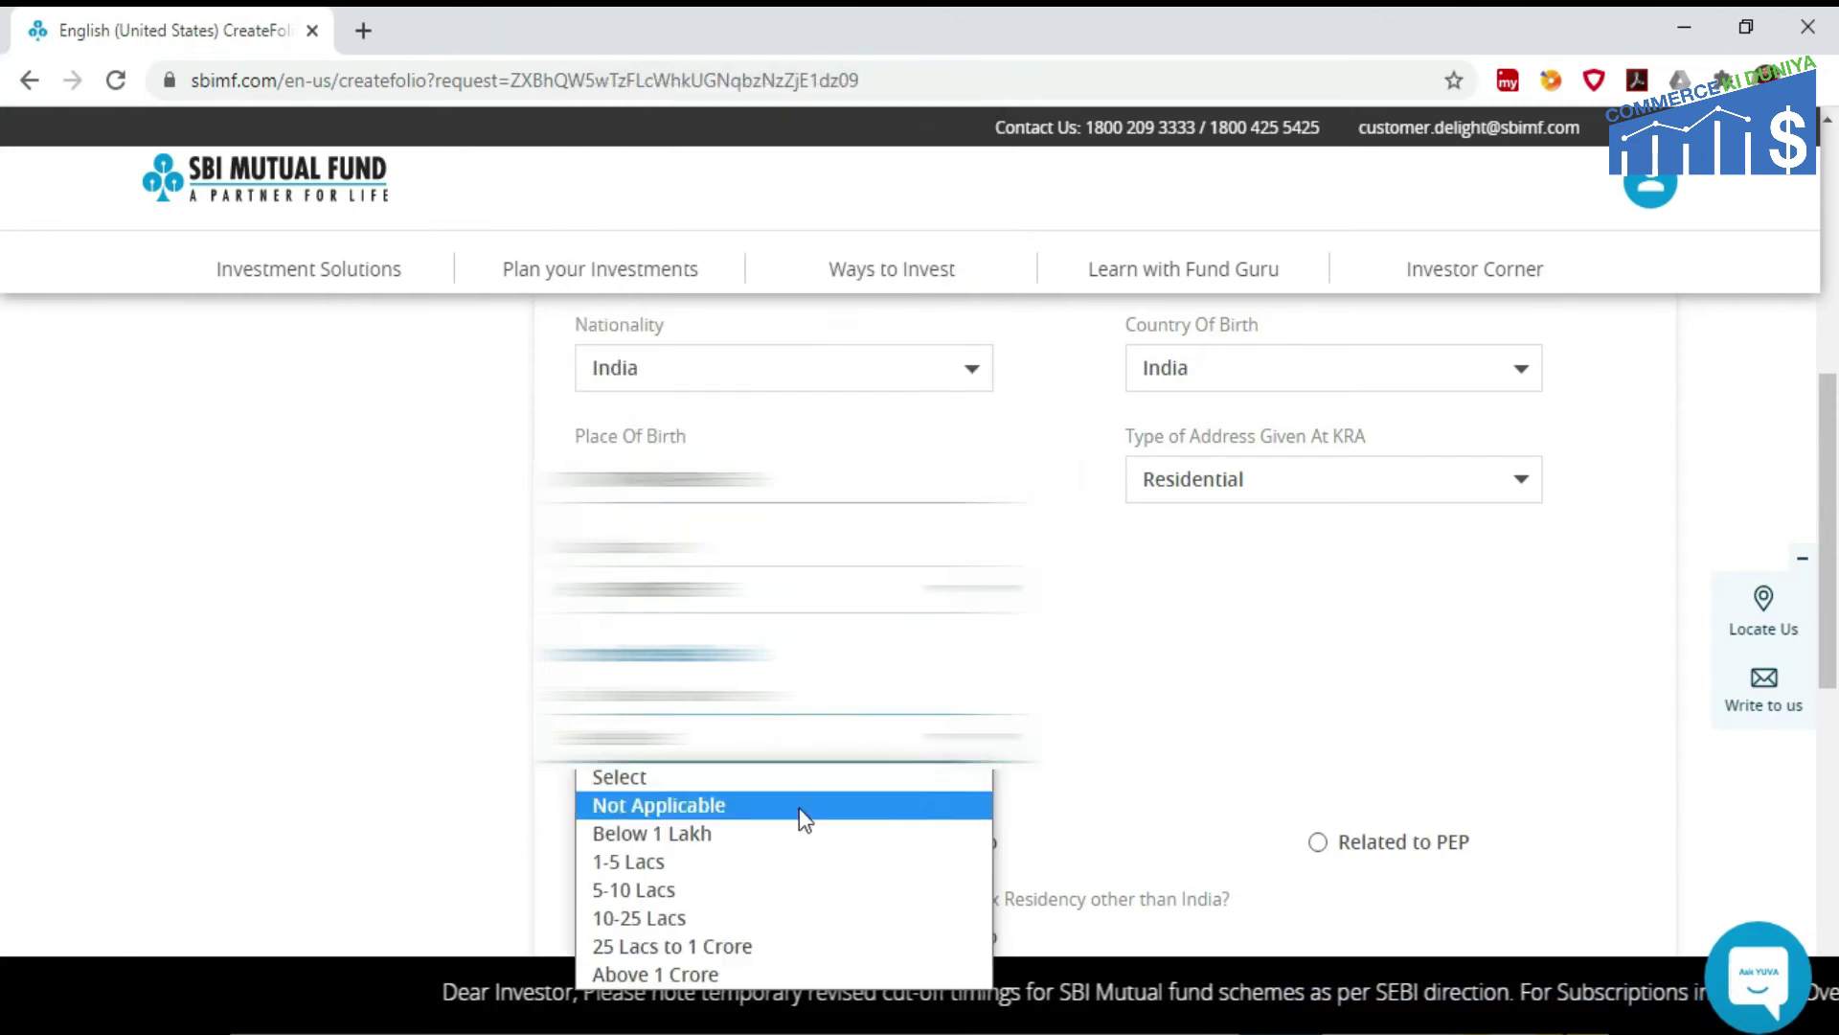
left_click(793, 856)
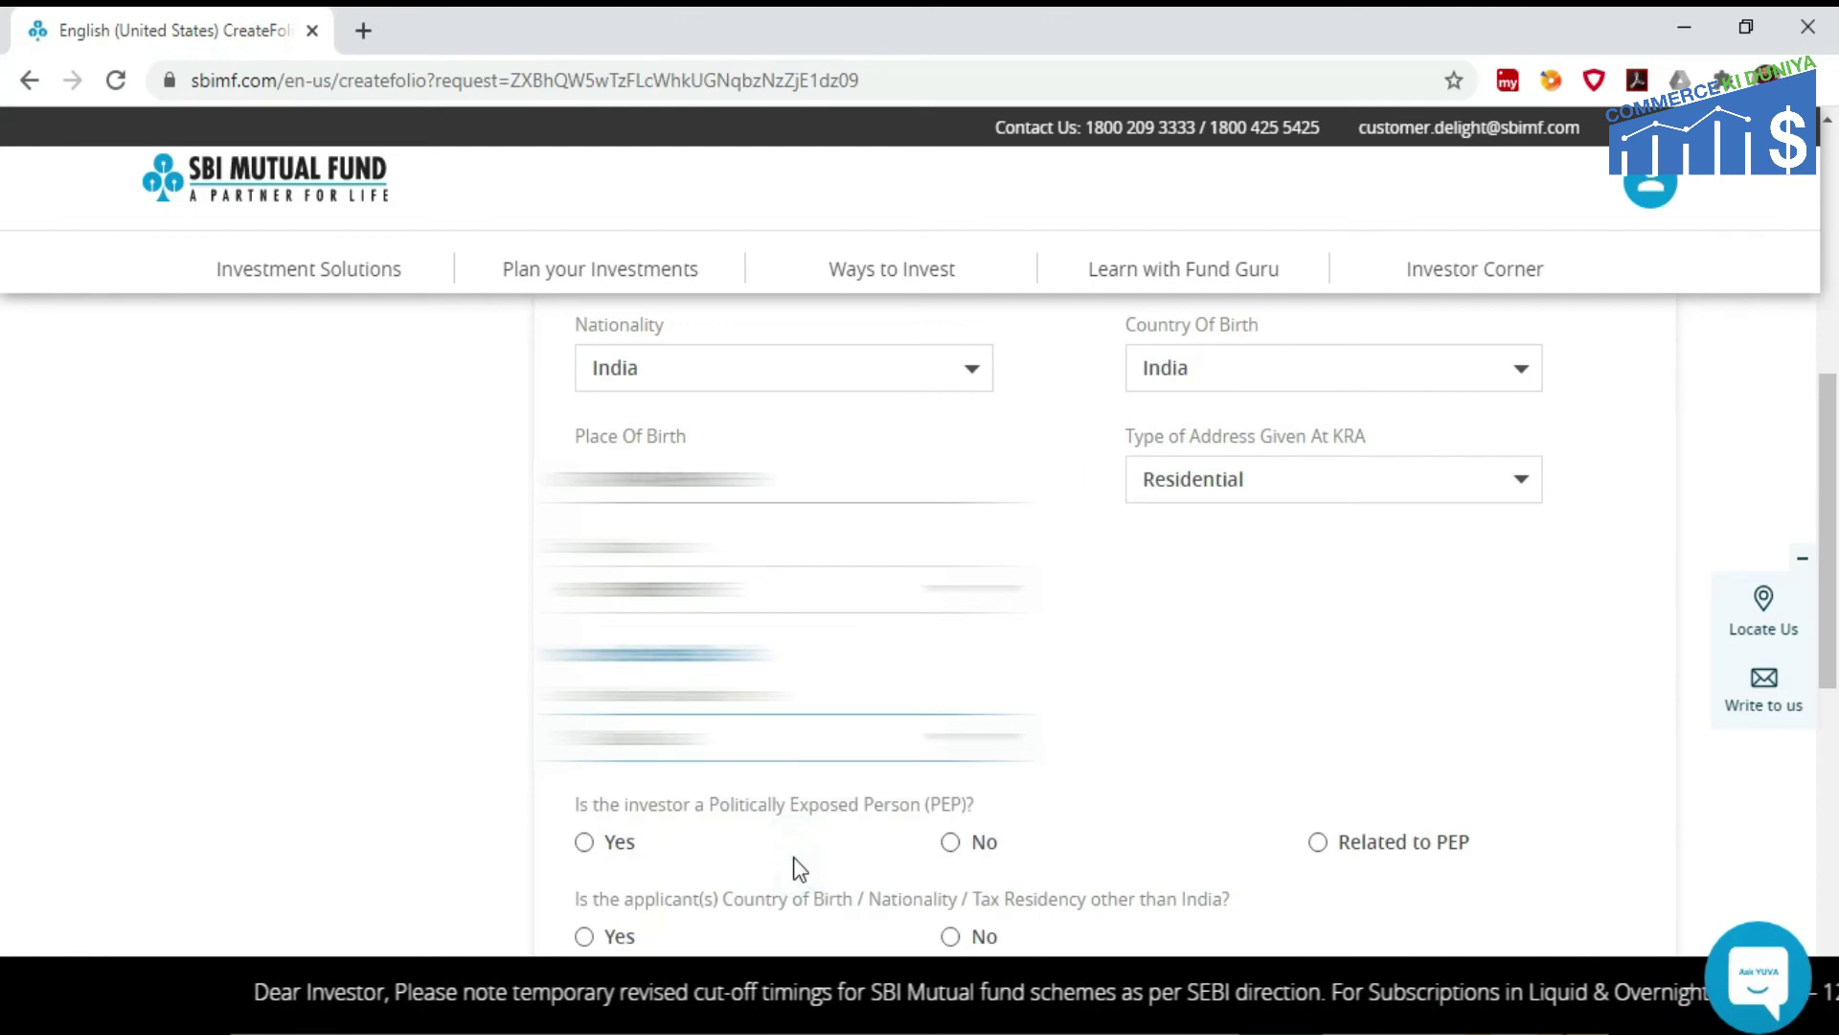
scroll(492, 405, "down", 5)
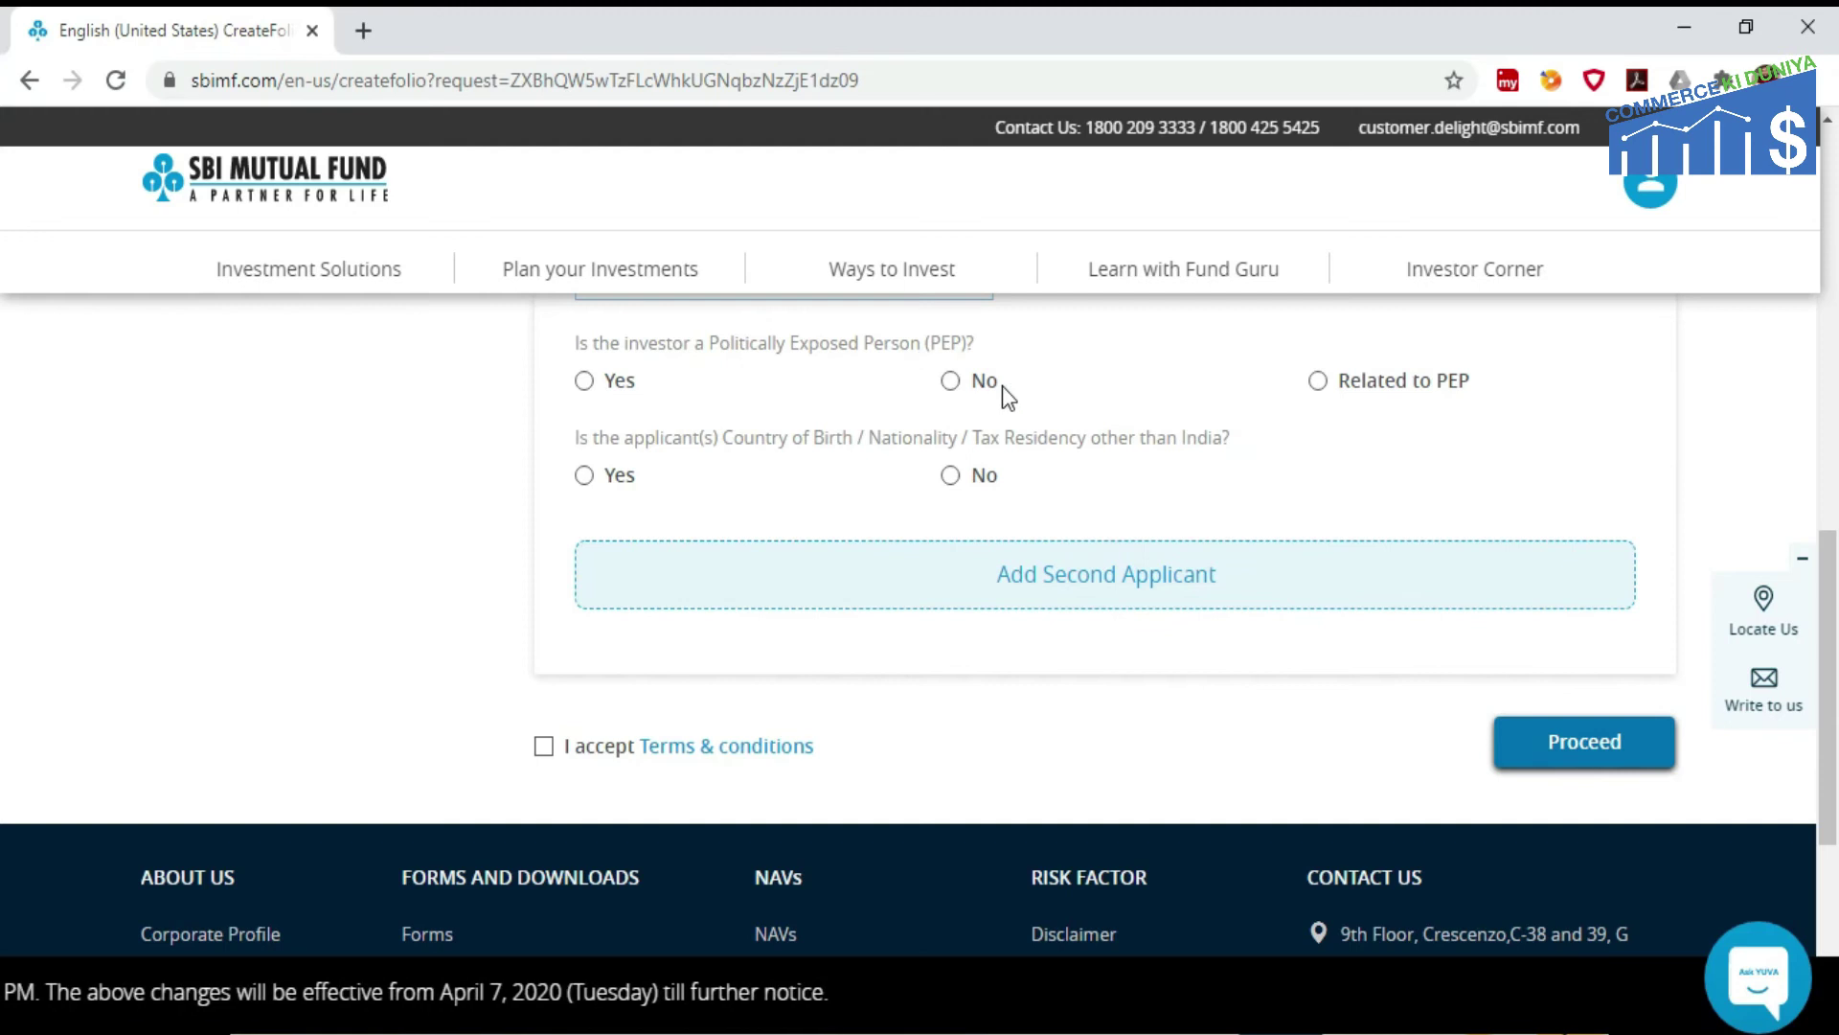
Step: Answer No to the PEP and foreign-residency questions, accept terms, proceed, and confirm non-NRI
left_click(961, 387)
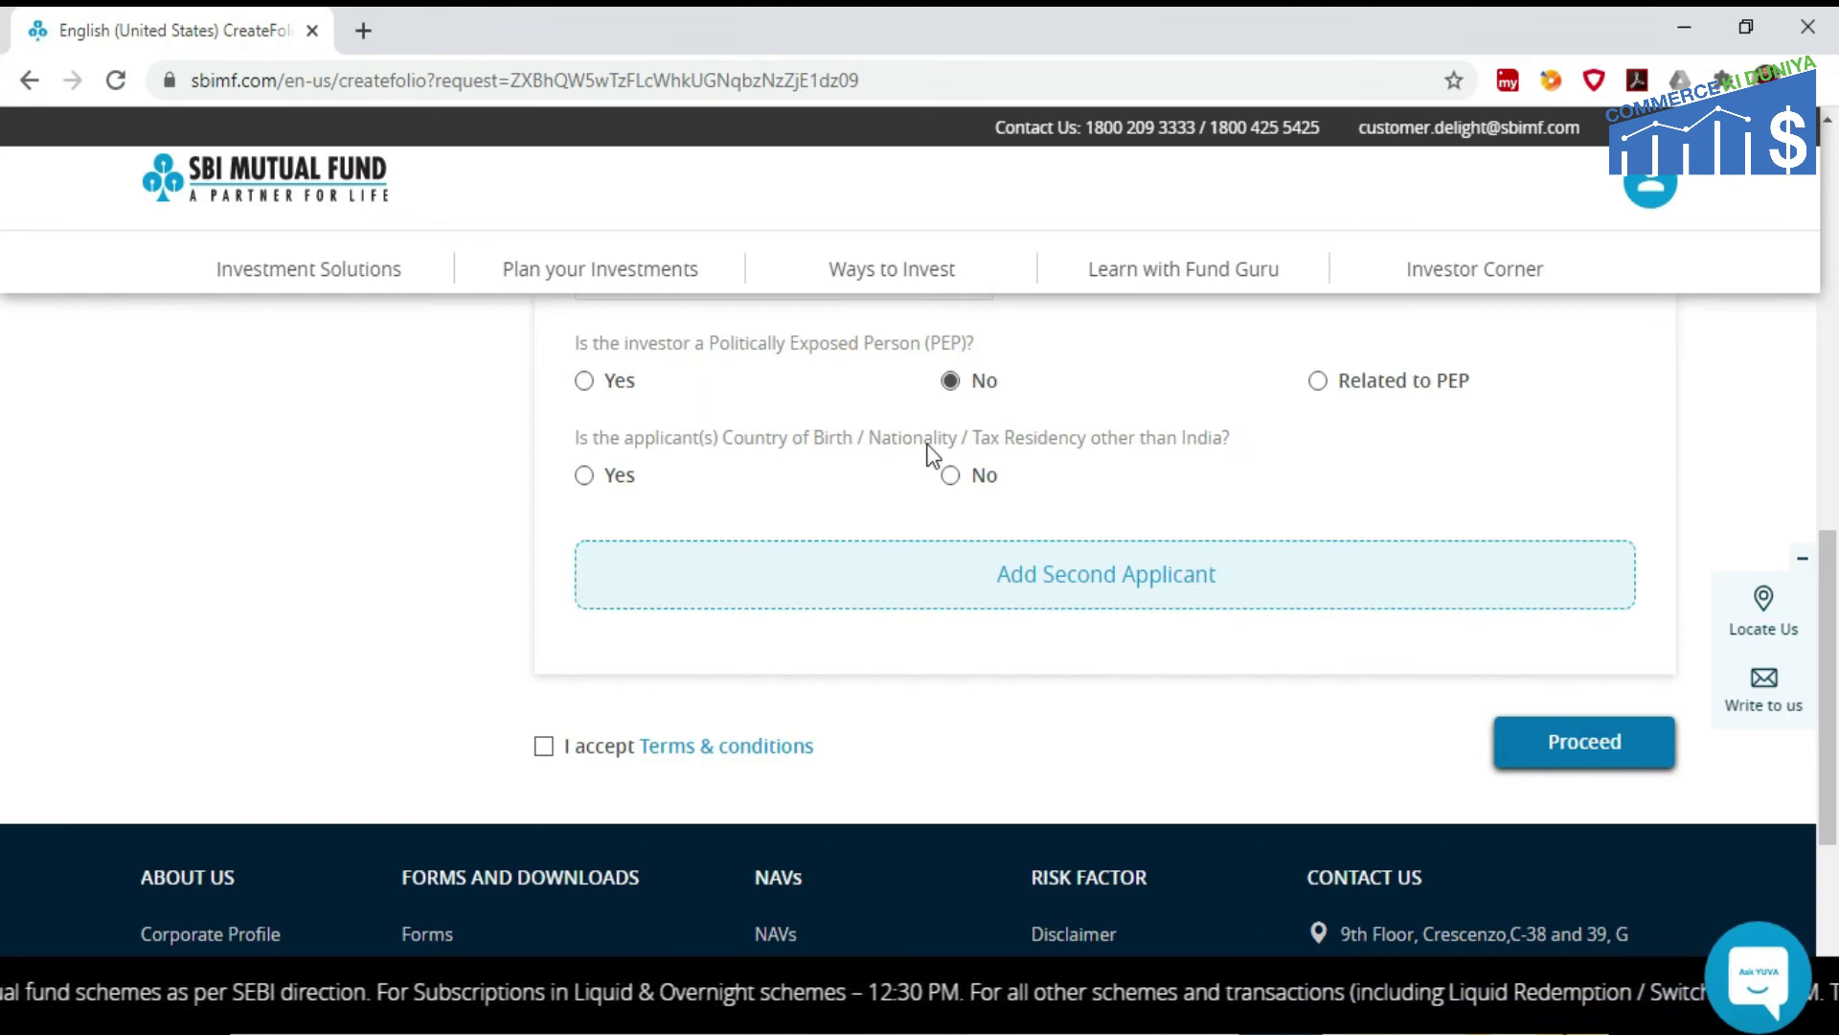
left_click(951, 475)
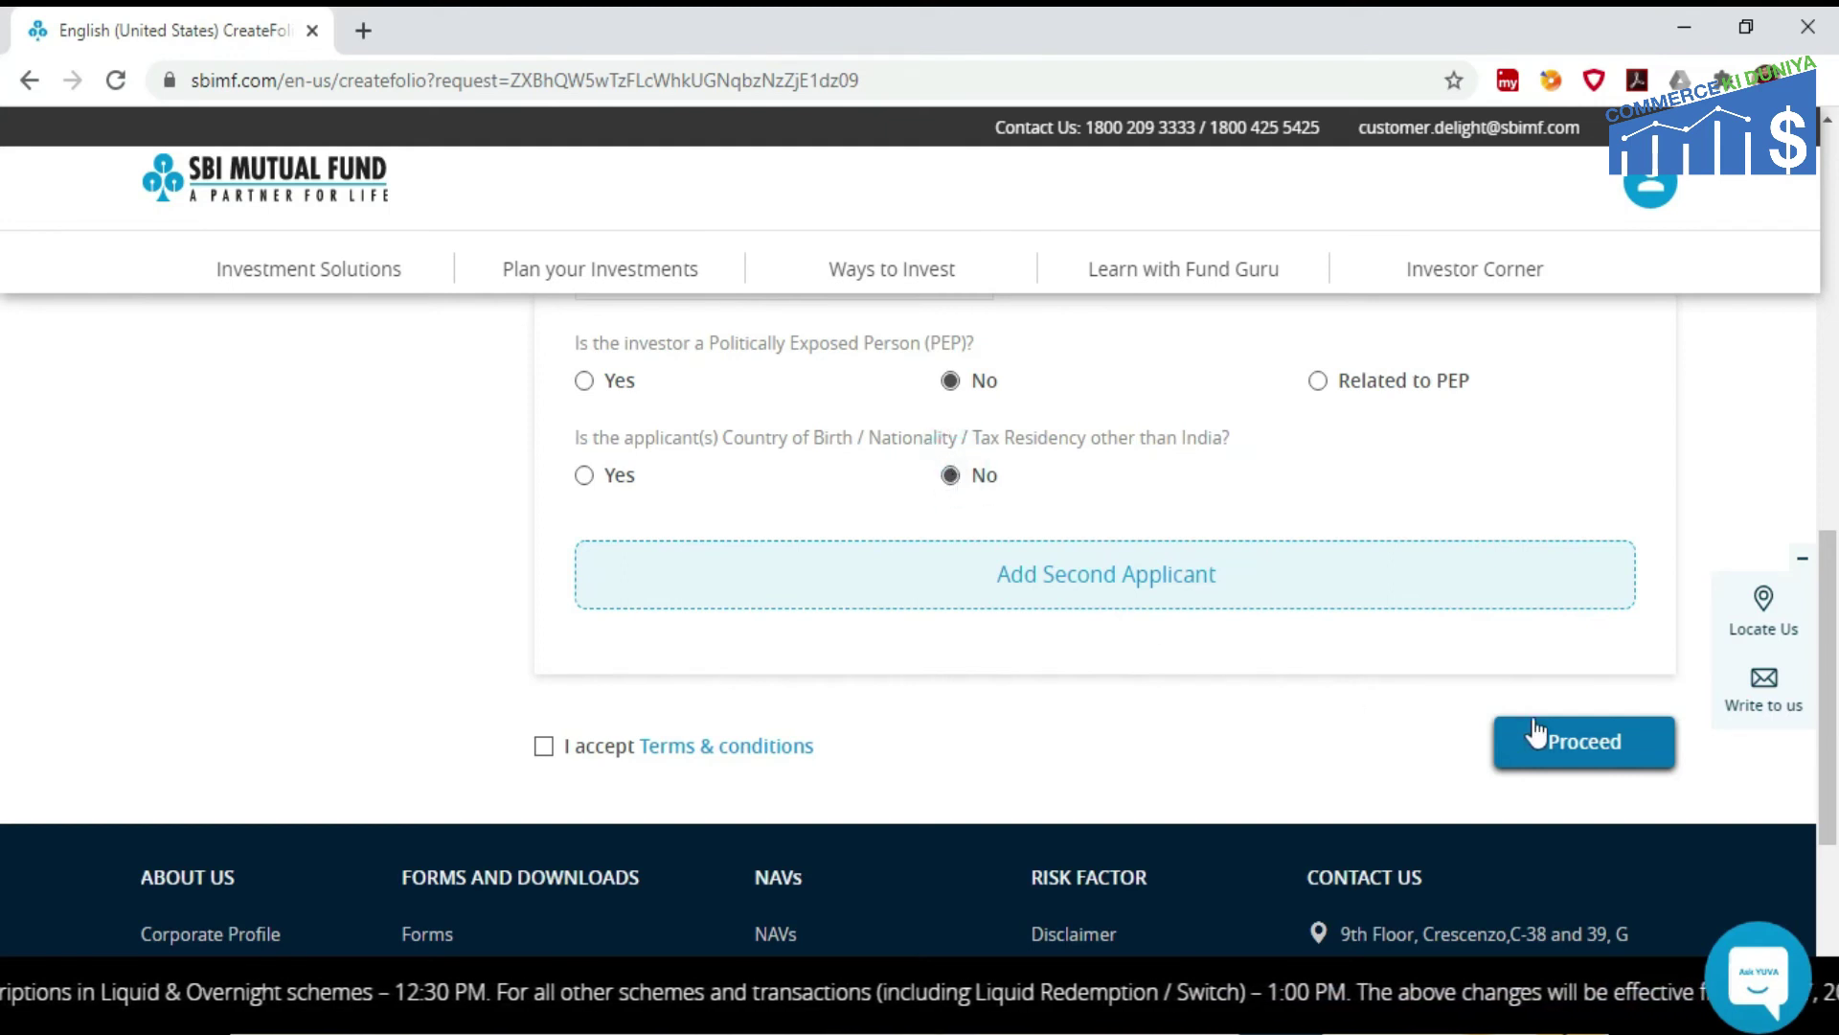
left_click(544, 747)
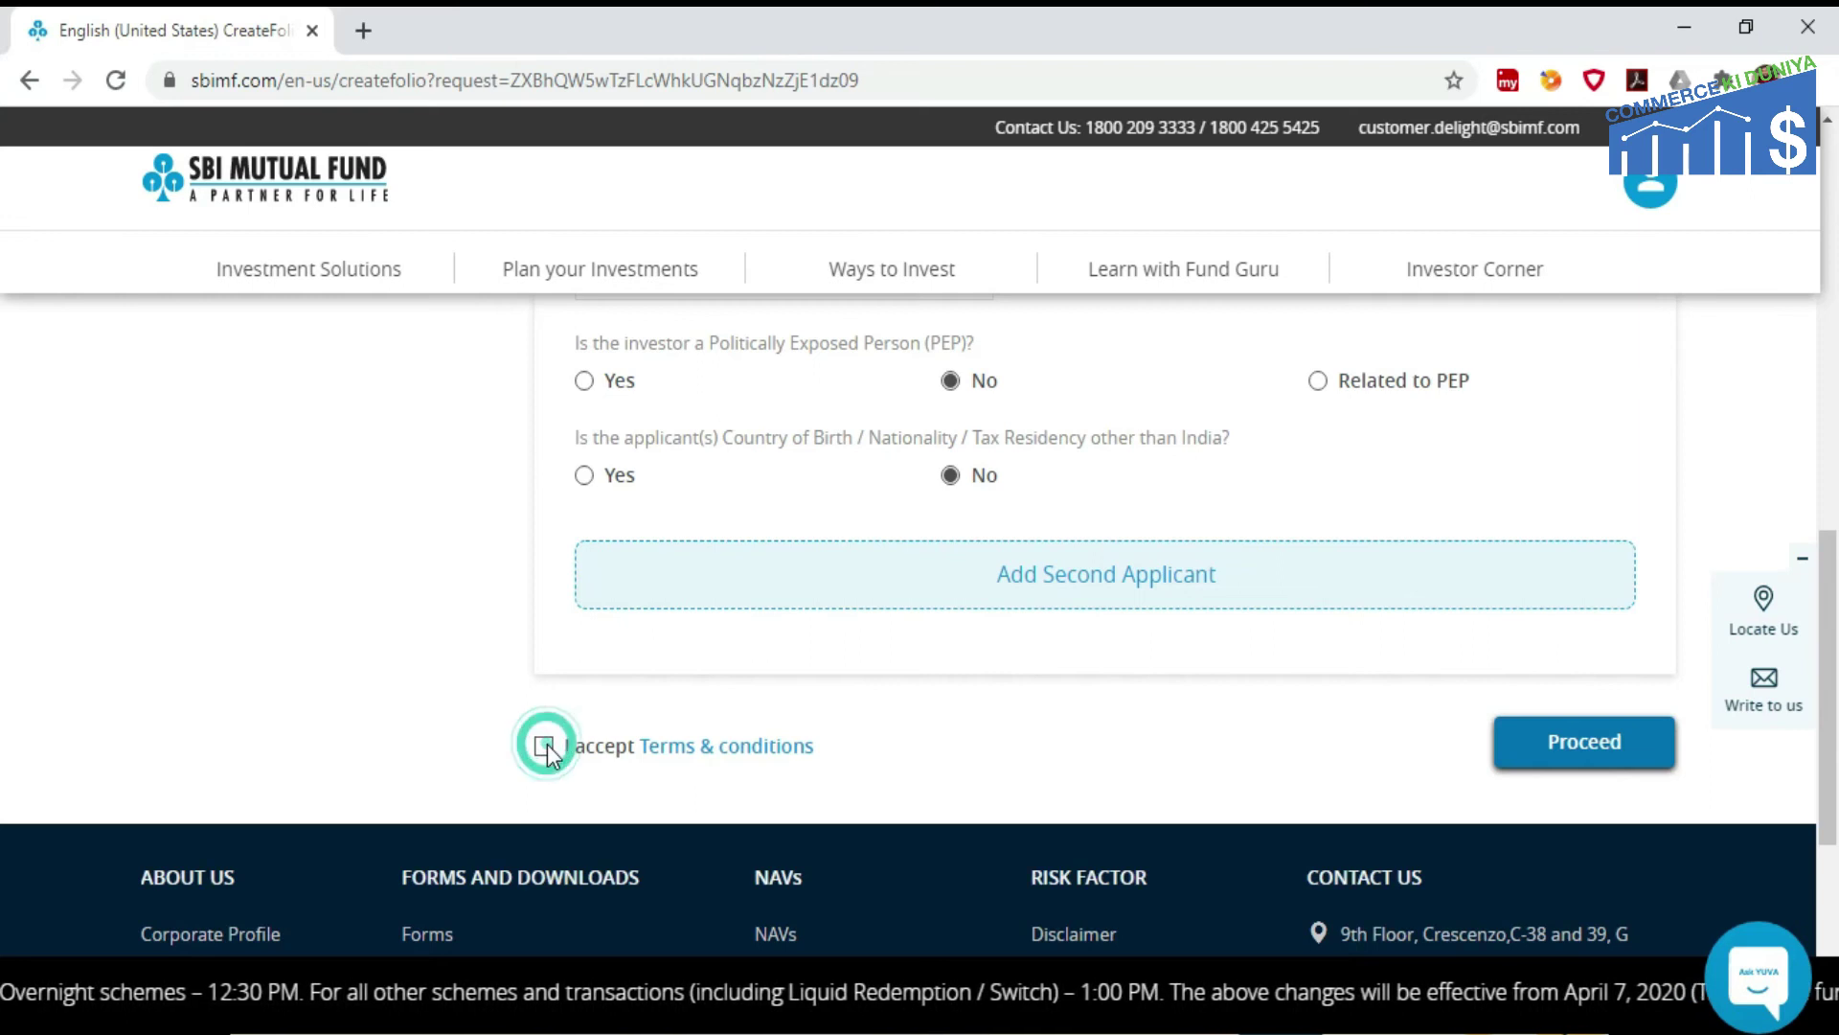
left_click(1568, 743)
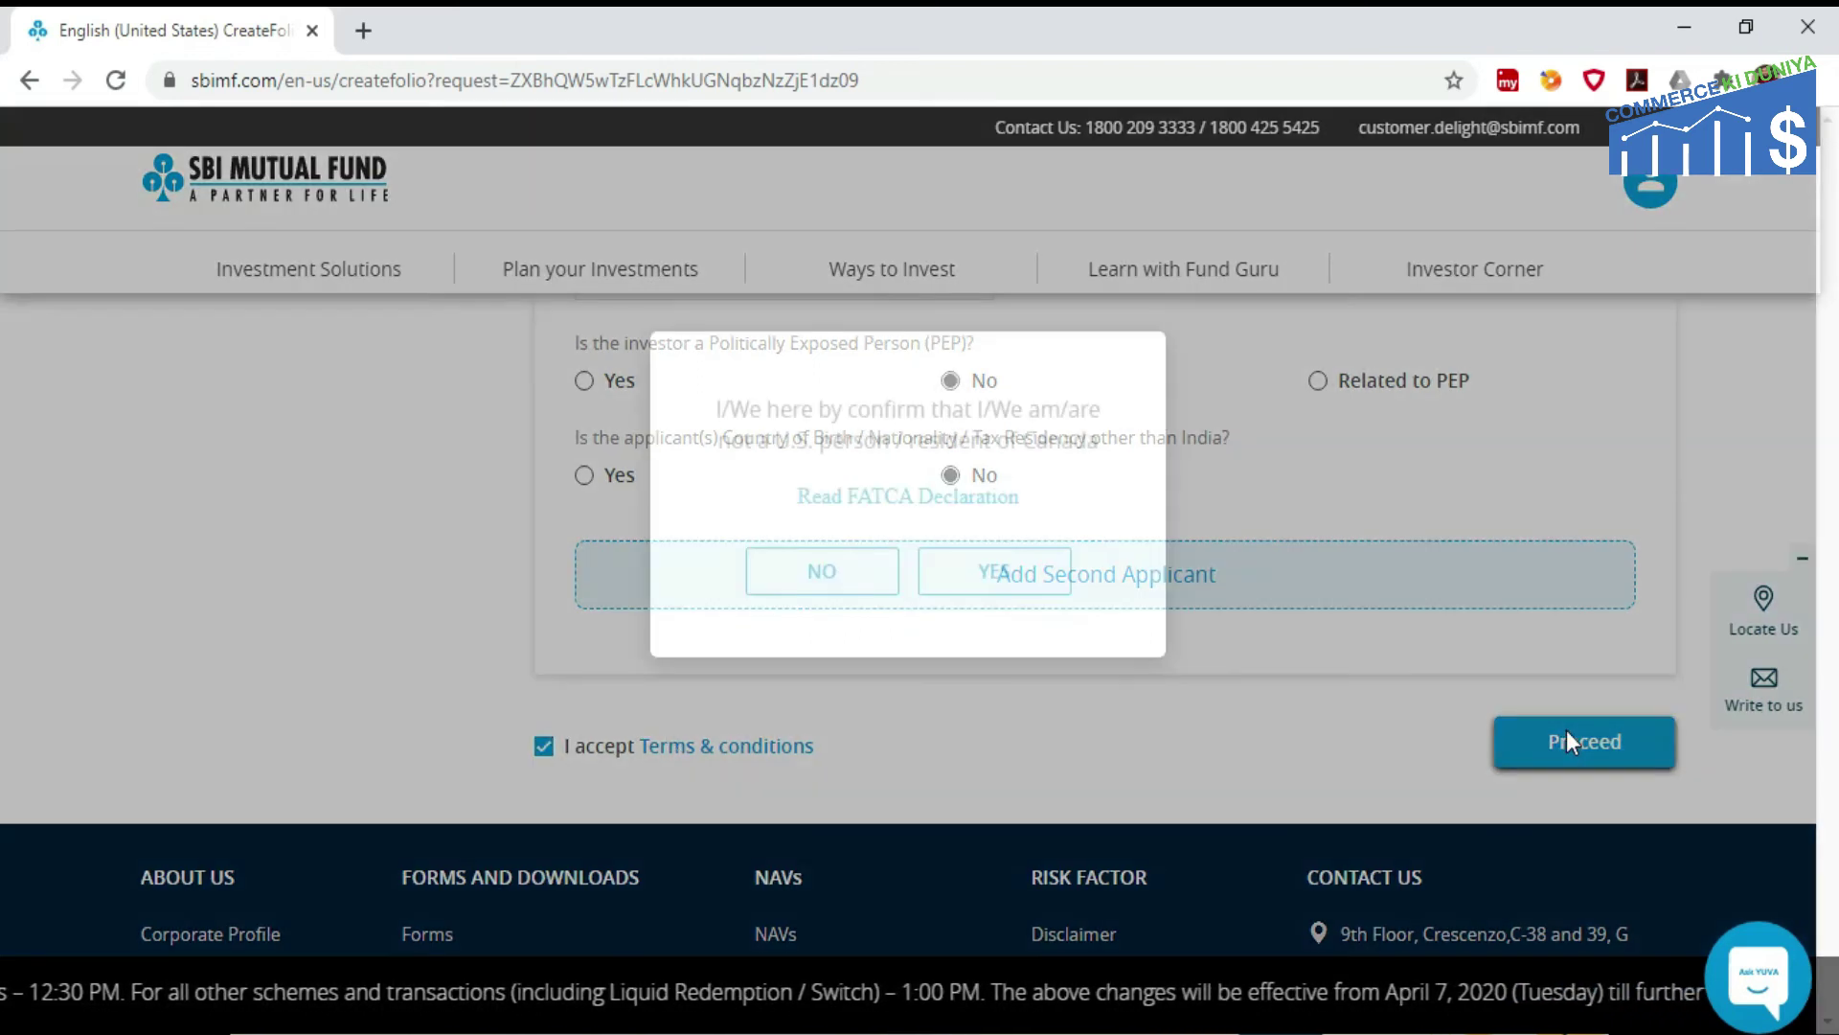
left_click(983, 614)
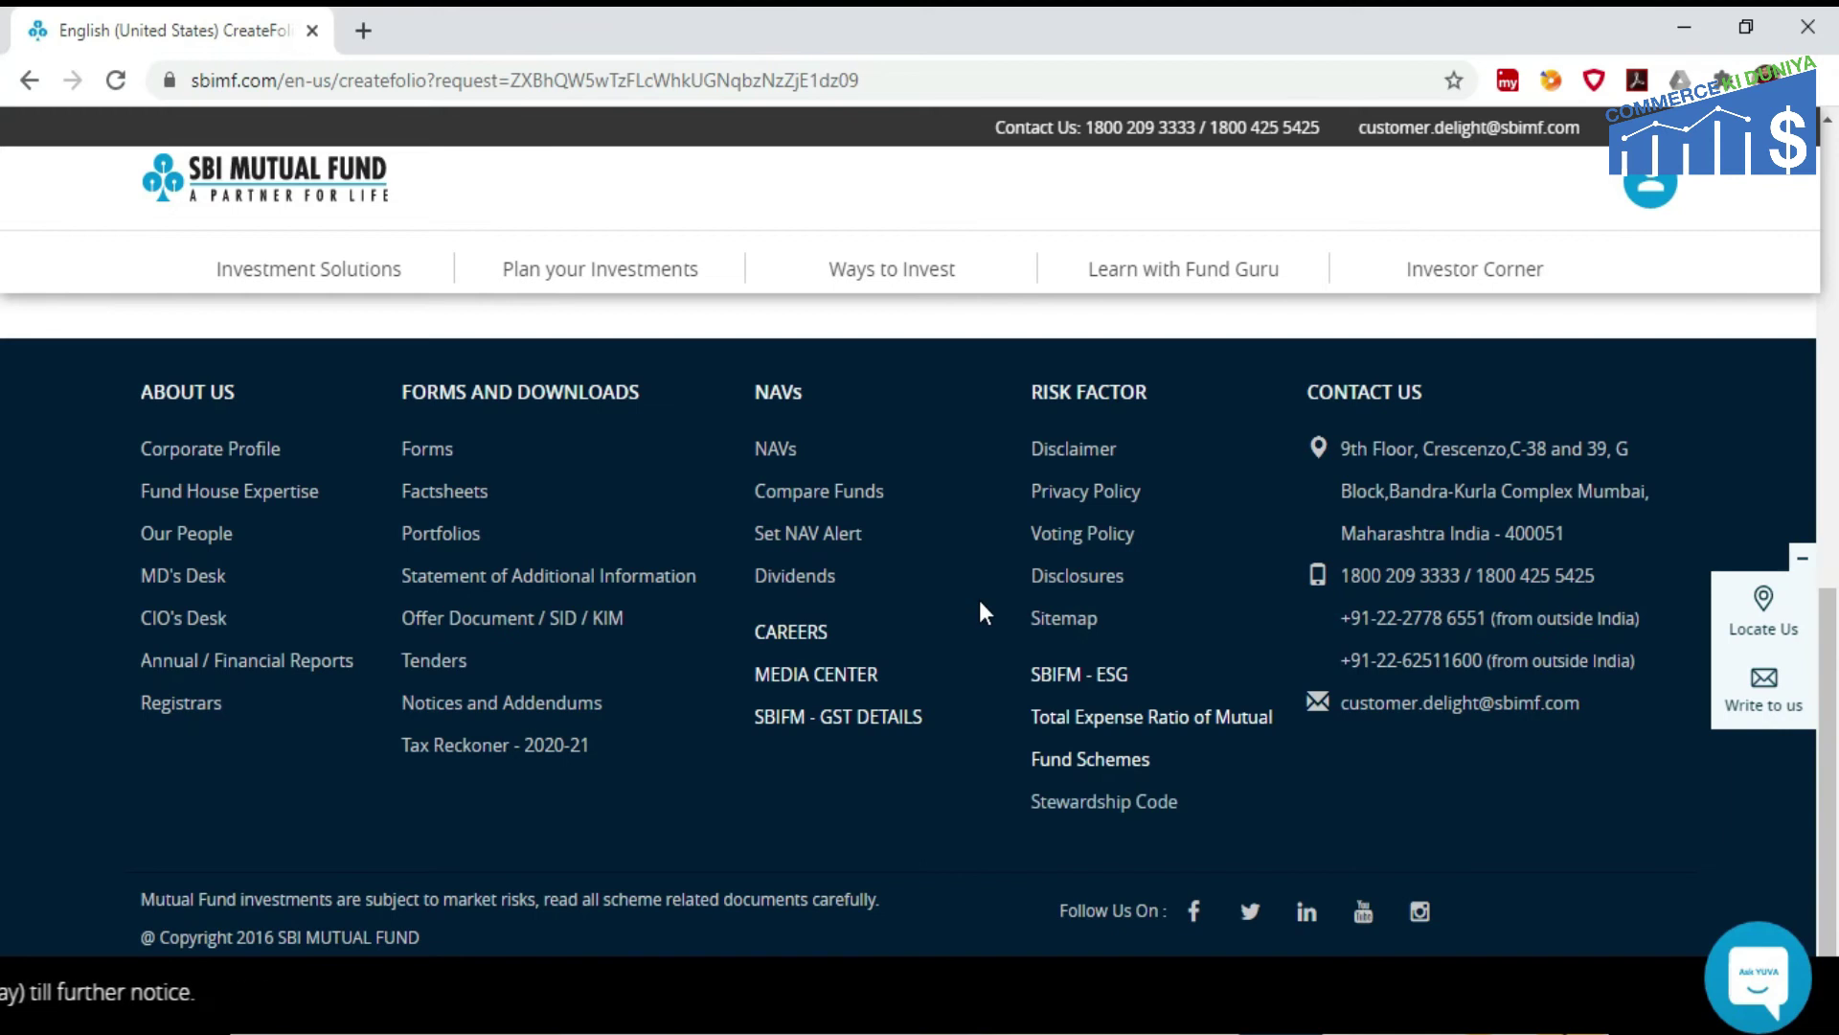
scroll(980, 604, "up", 2)
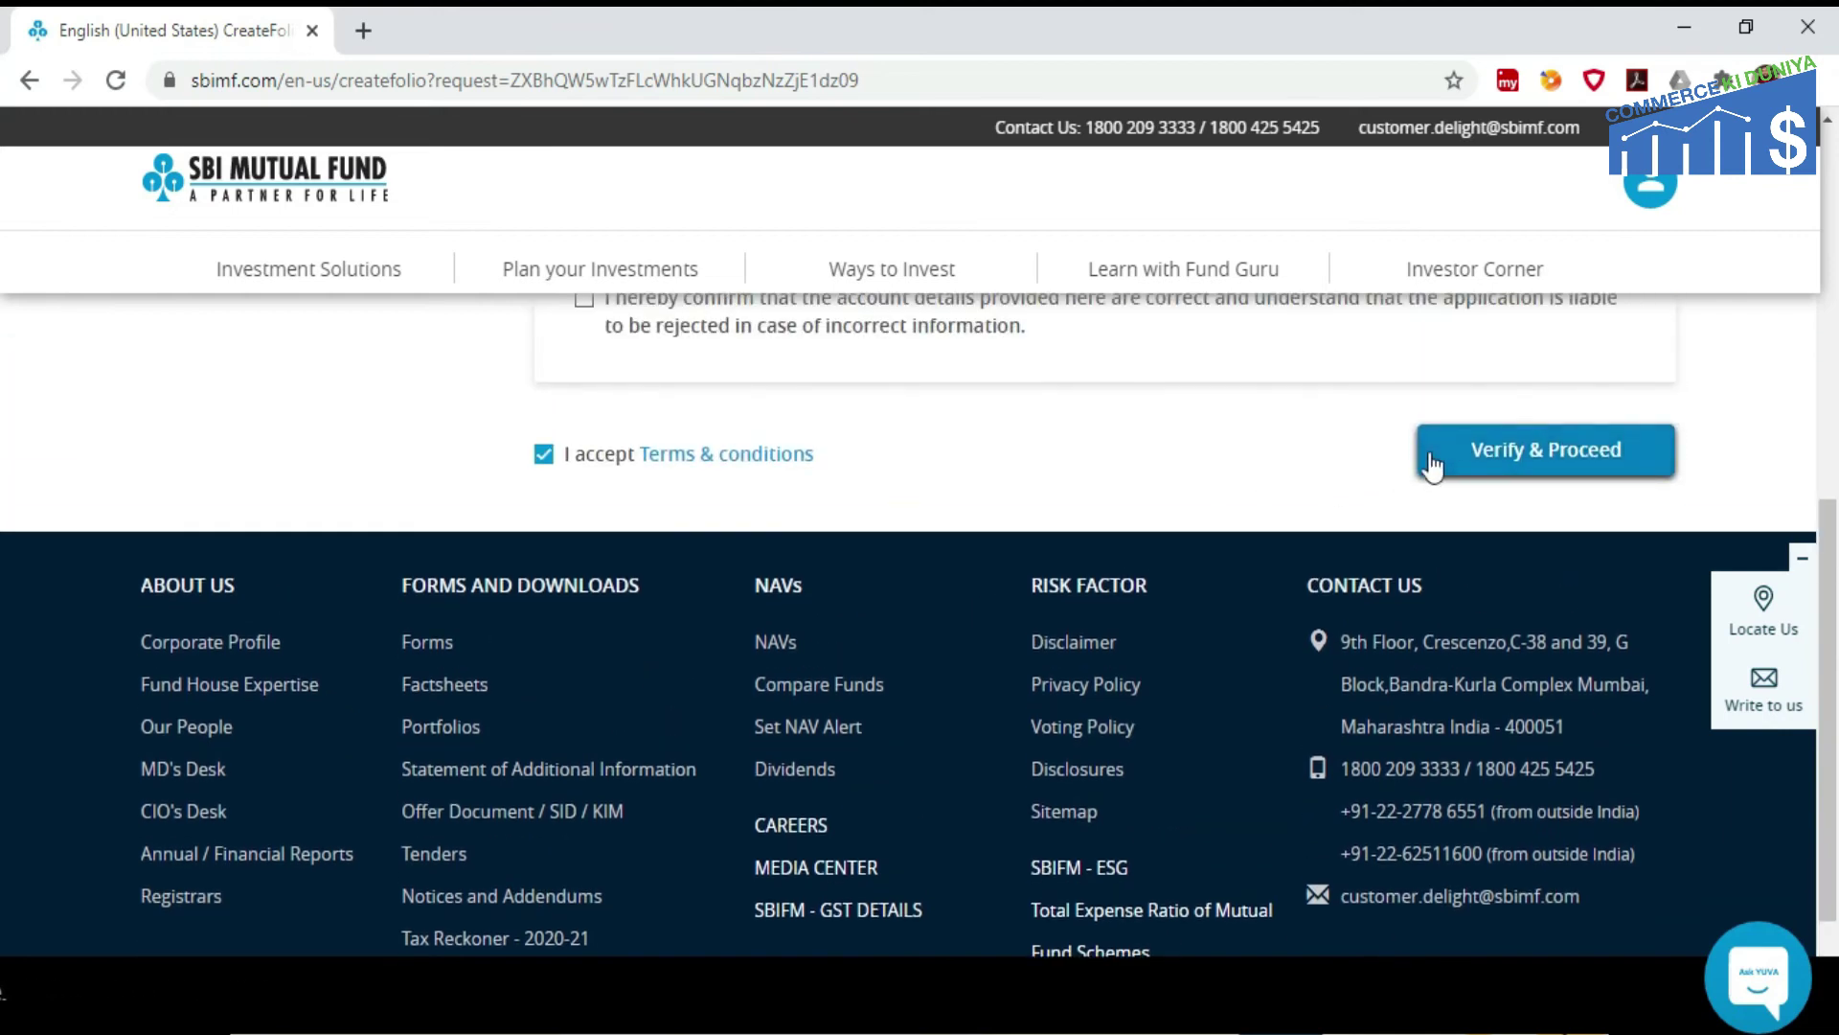
Step: Enter and confirm the bank account number, keeping Savings Account as the type
scroll(1224, 478, "up", 5)
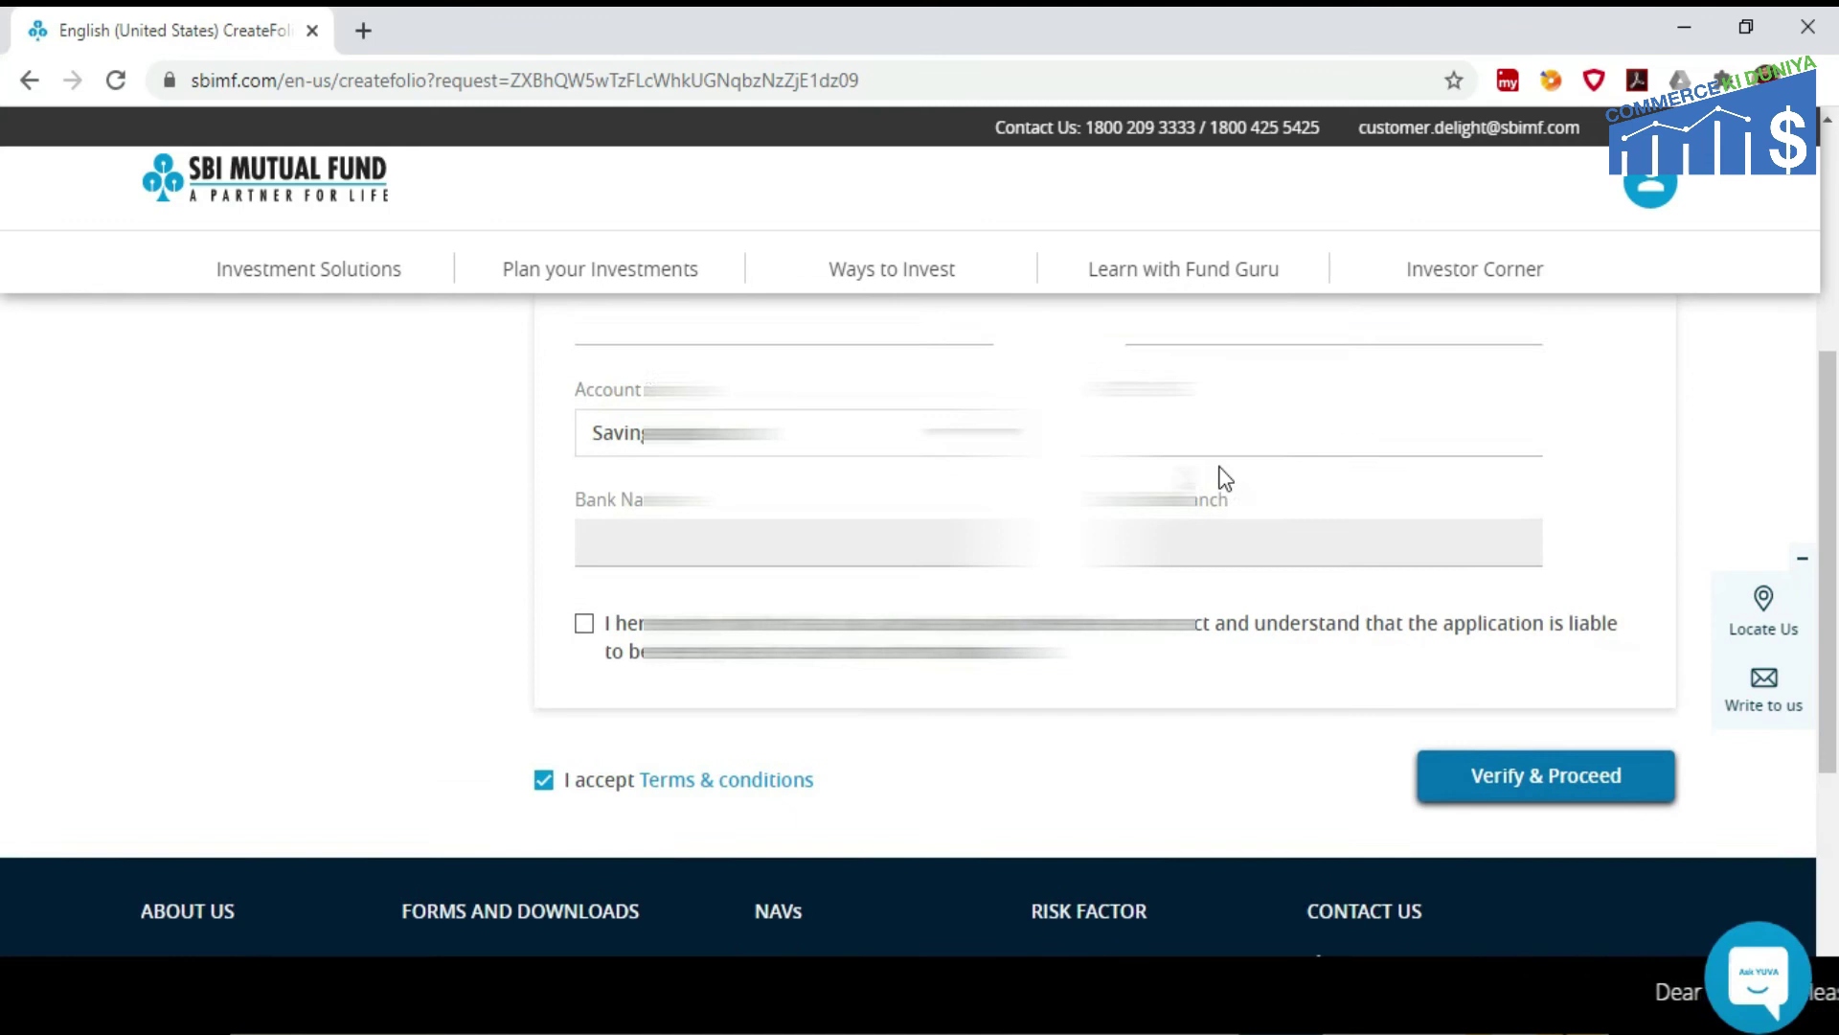
scroll(1224, 477, "up", 3)
scroll(1224, 477, "down", 3)
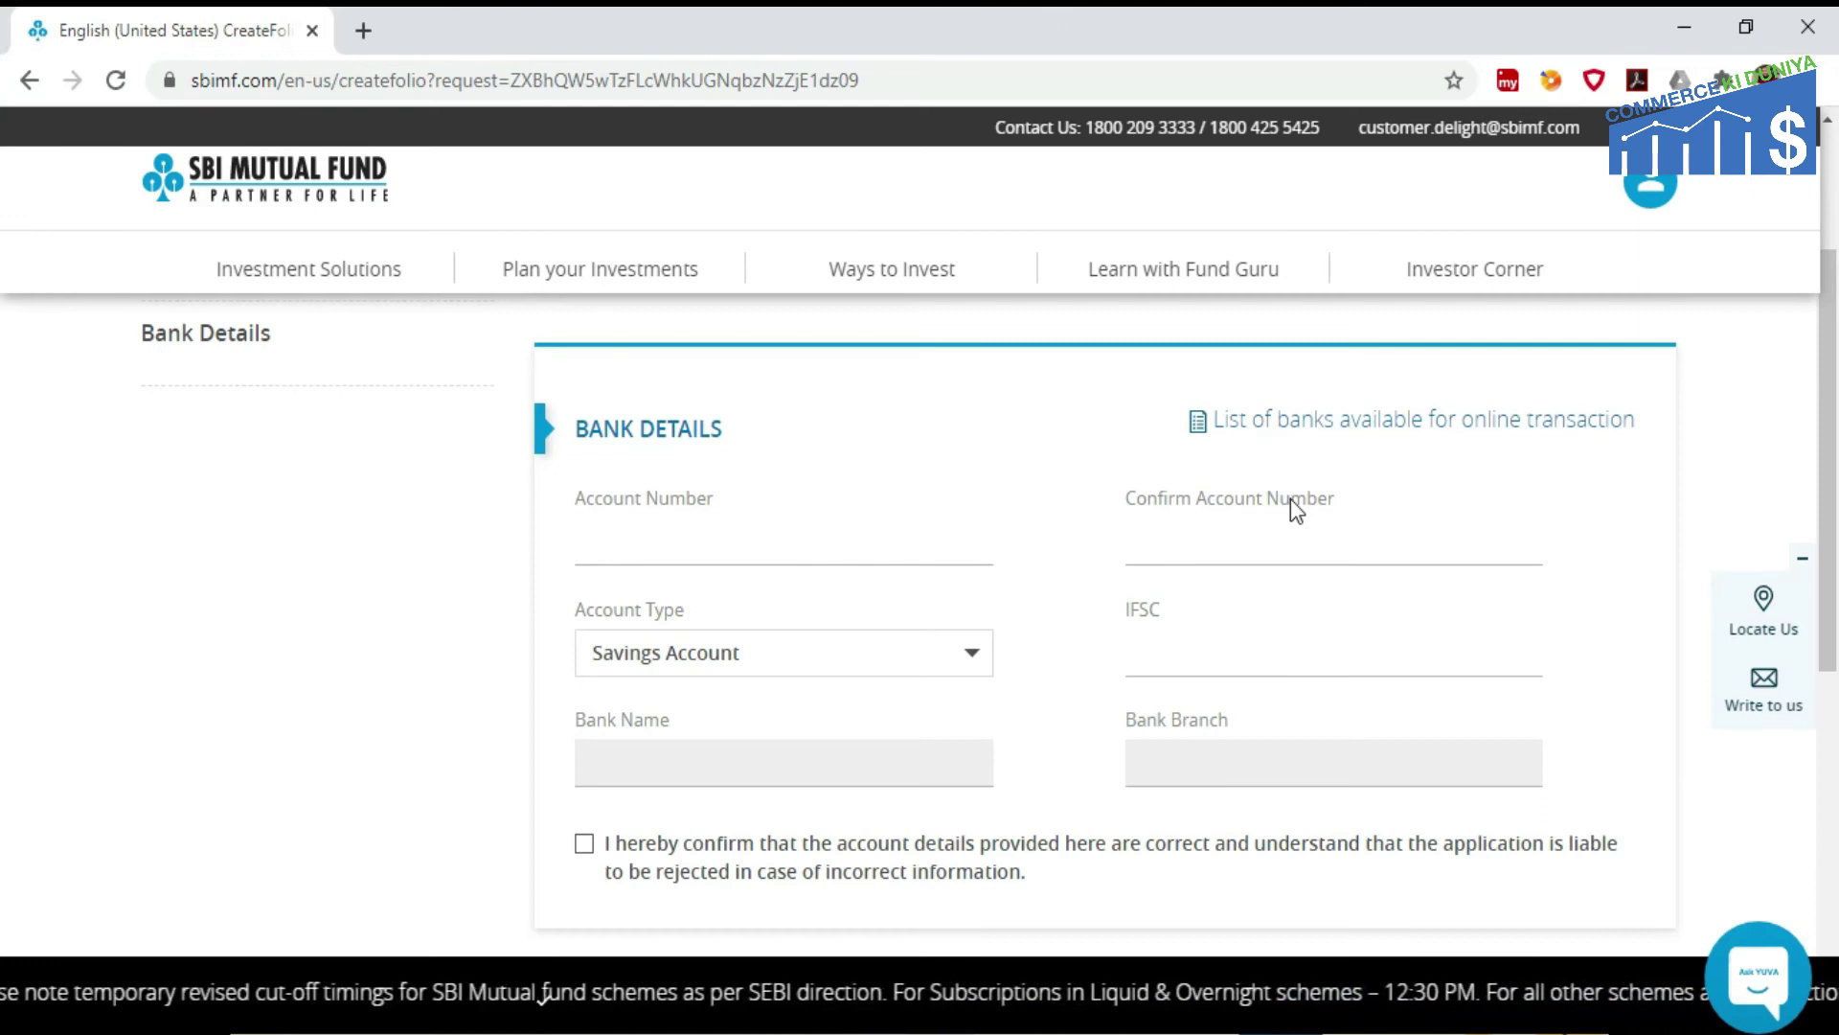
left_click(847, 551)
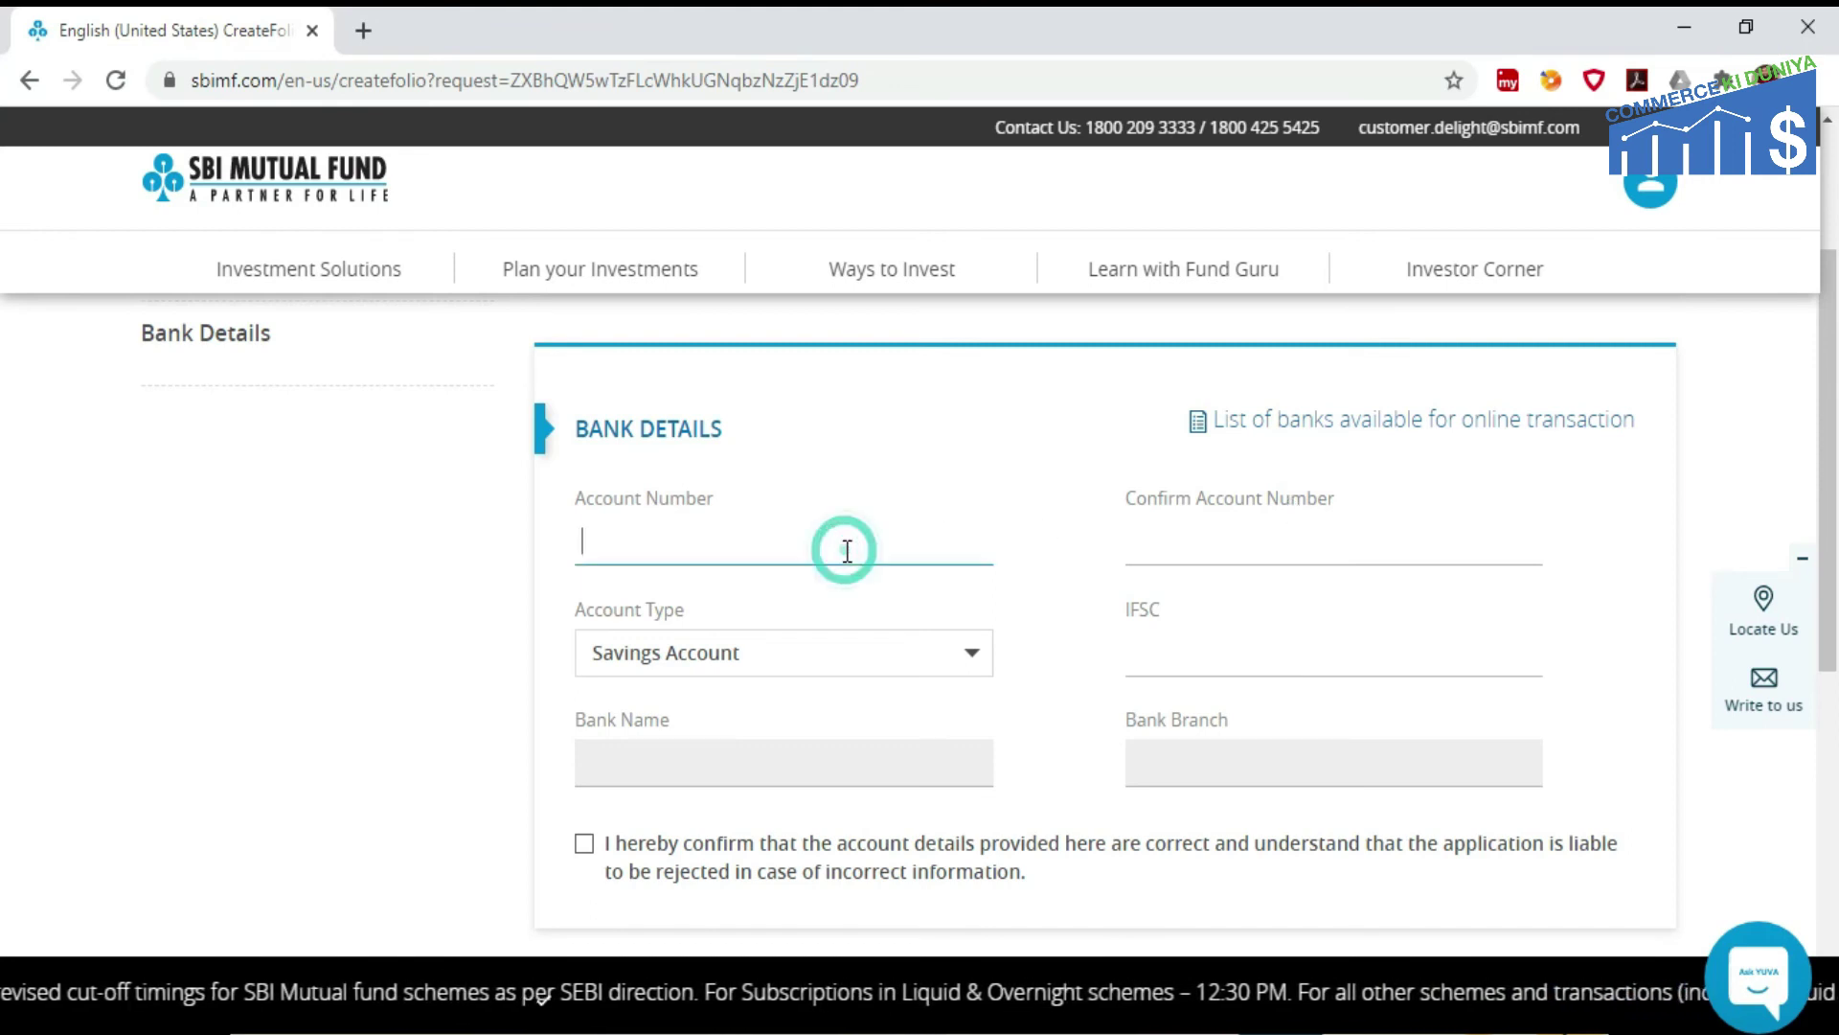
key("Tab")
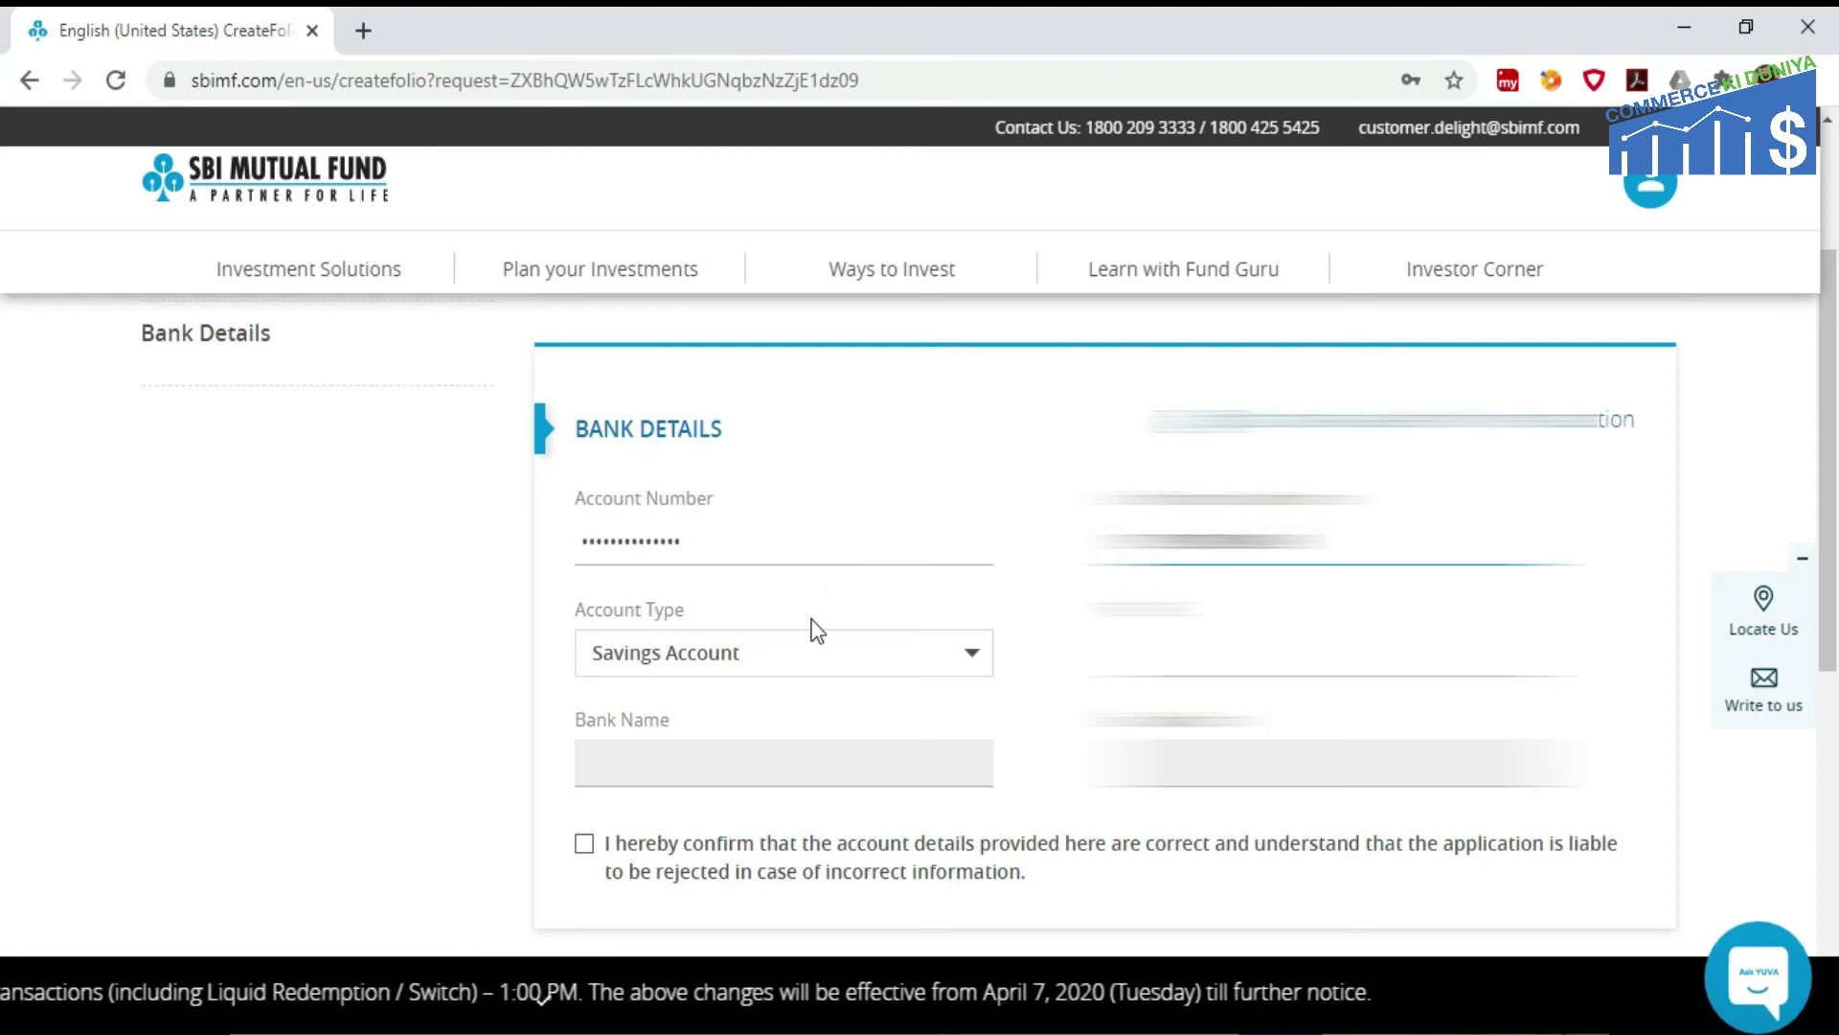
left_click(827, 647)
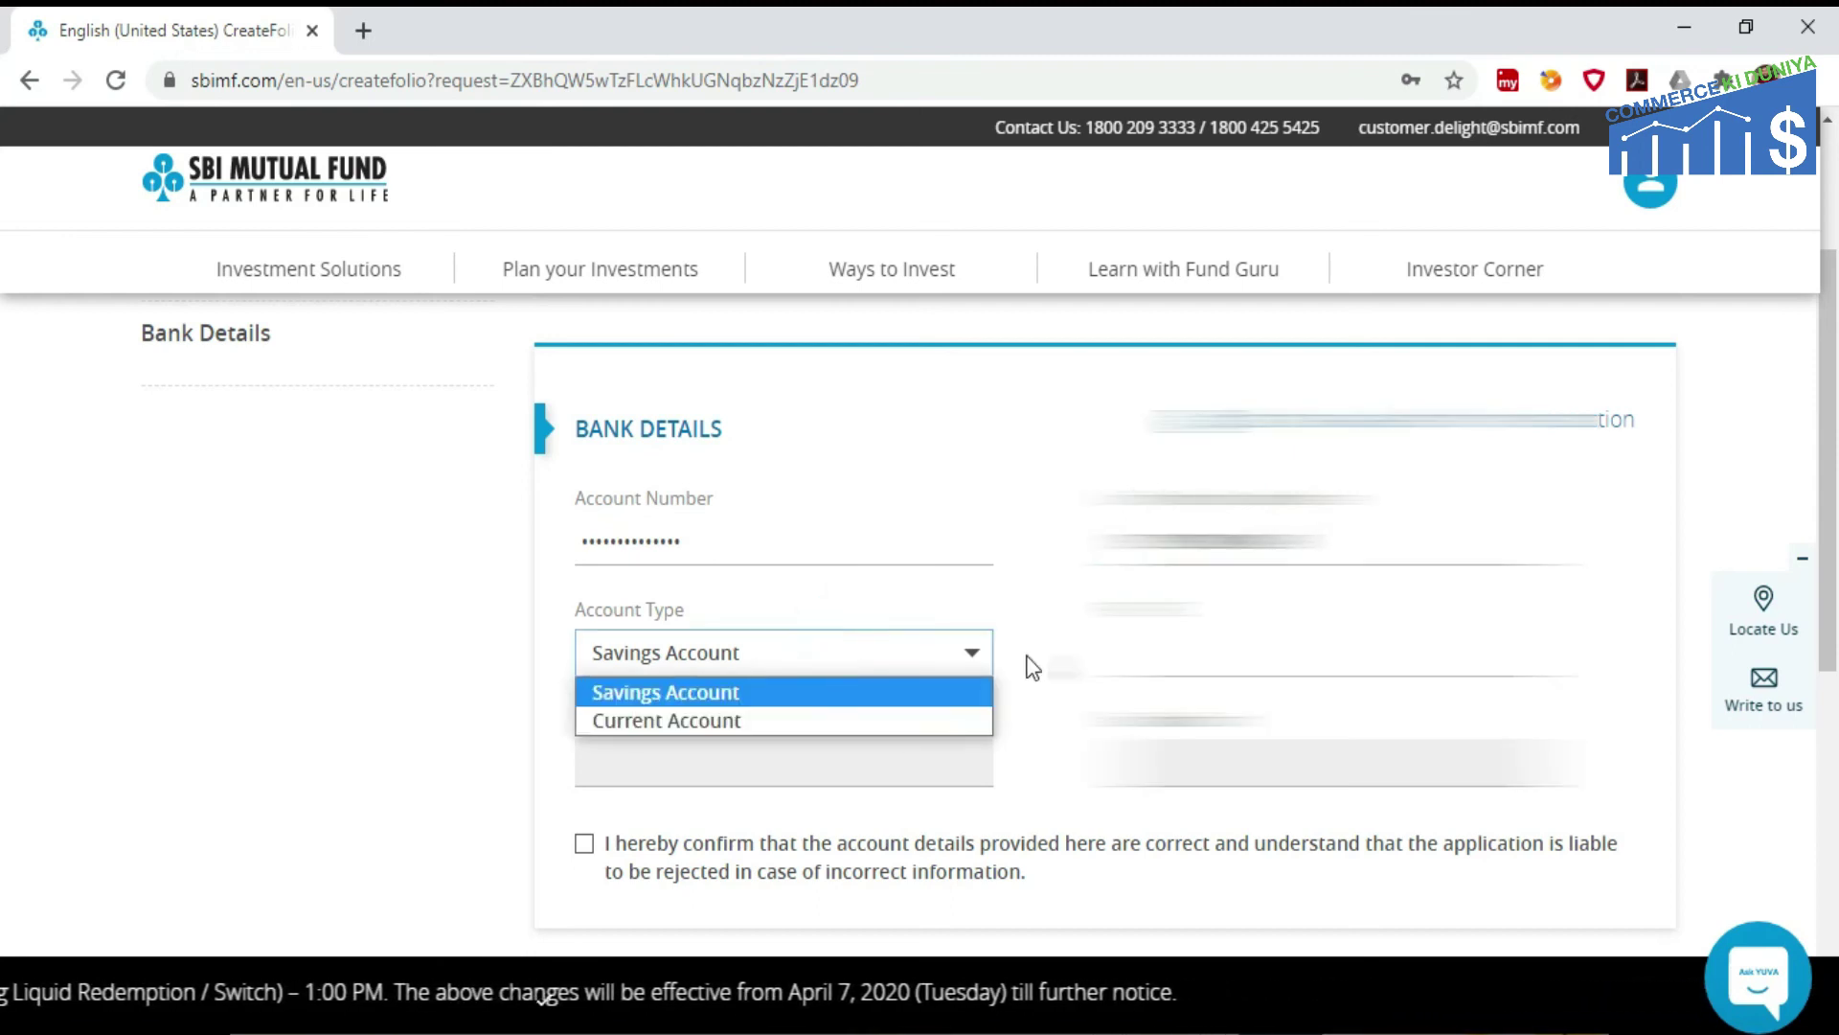
left_click(1191, 657)
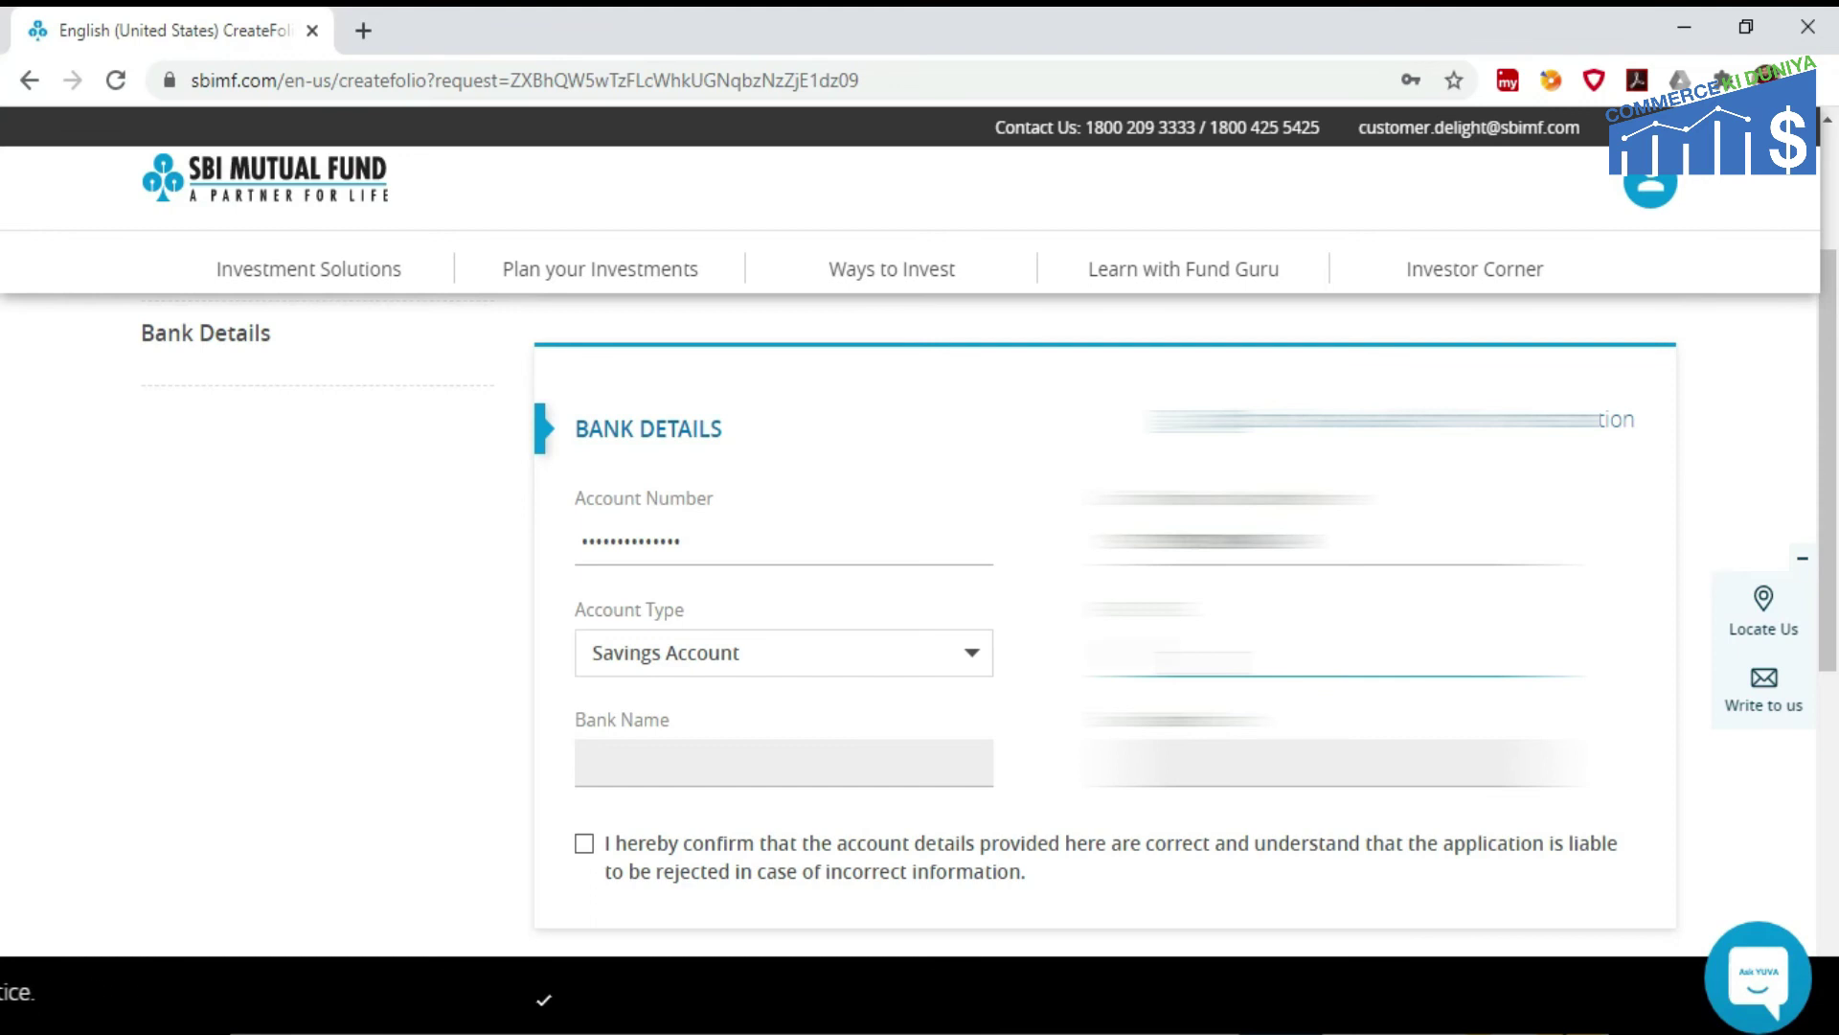
Step: Enter the IFSC to fill Oriental Bank of Commerce, tick the confirmation, and verify
key("Return")
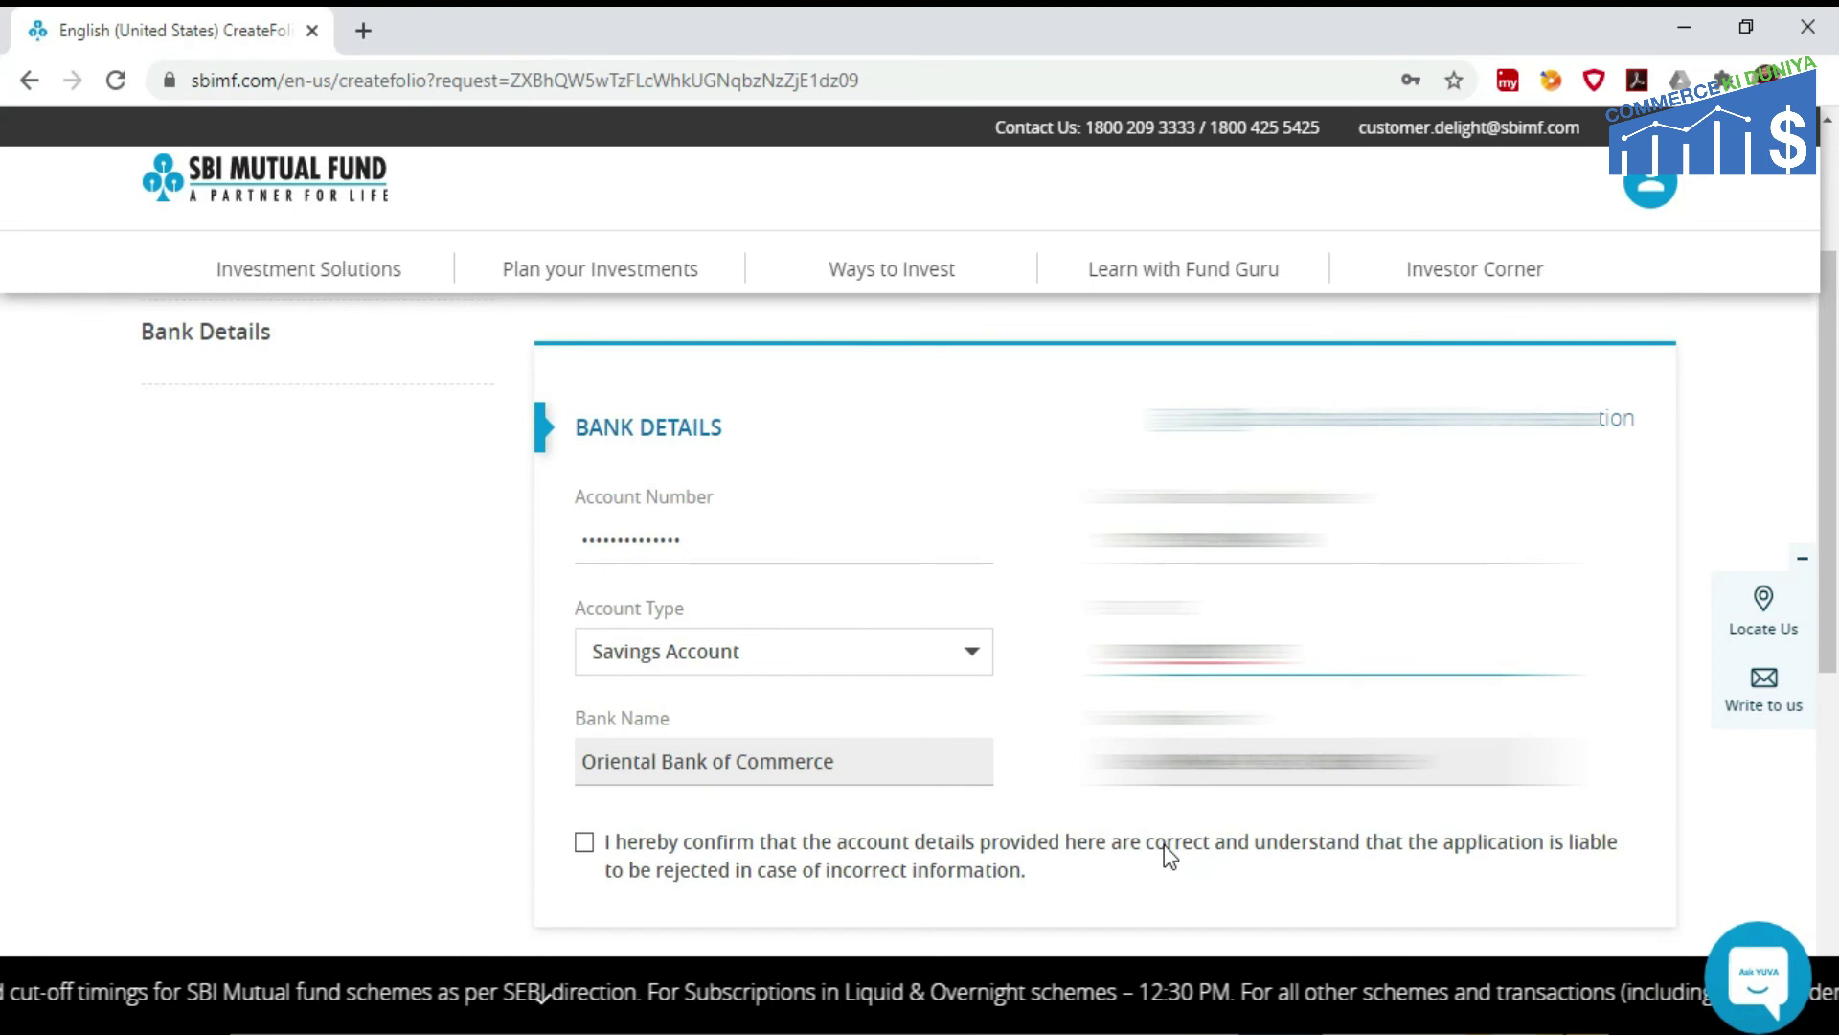
scroll(648, 610, "down", 2)
left_click(585, 645)
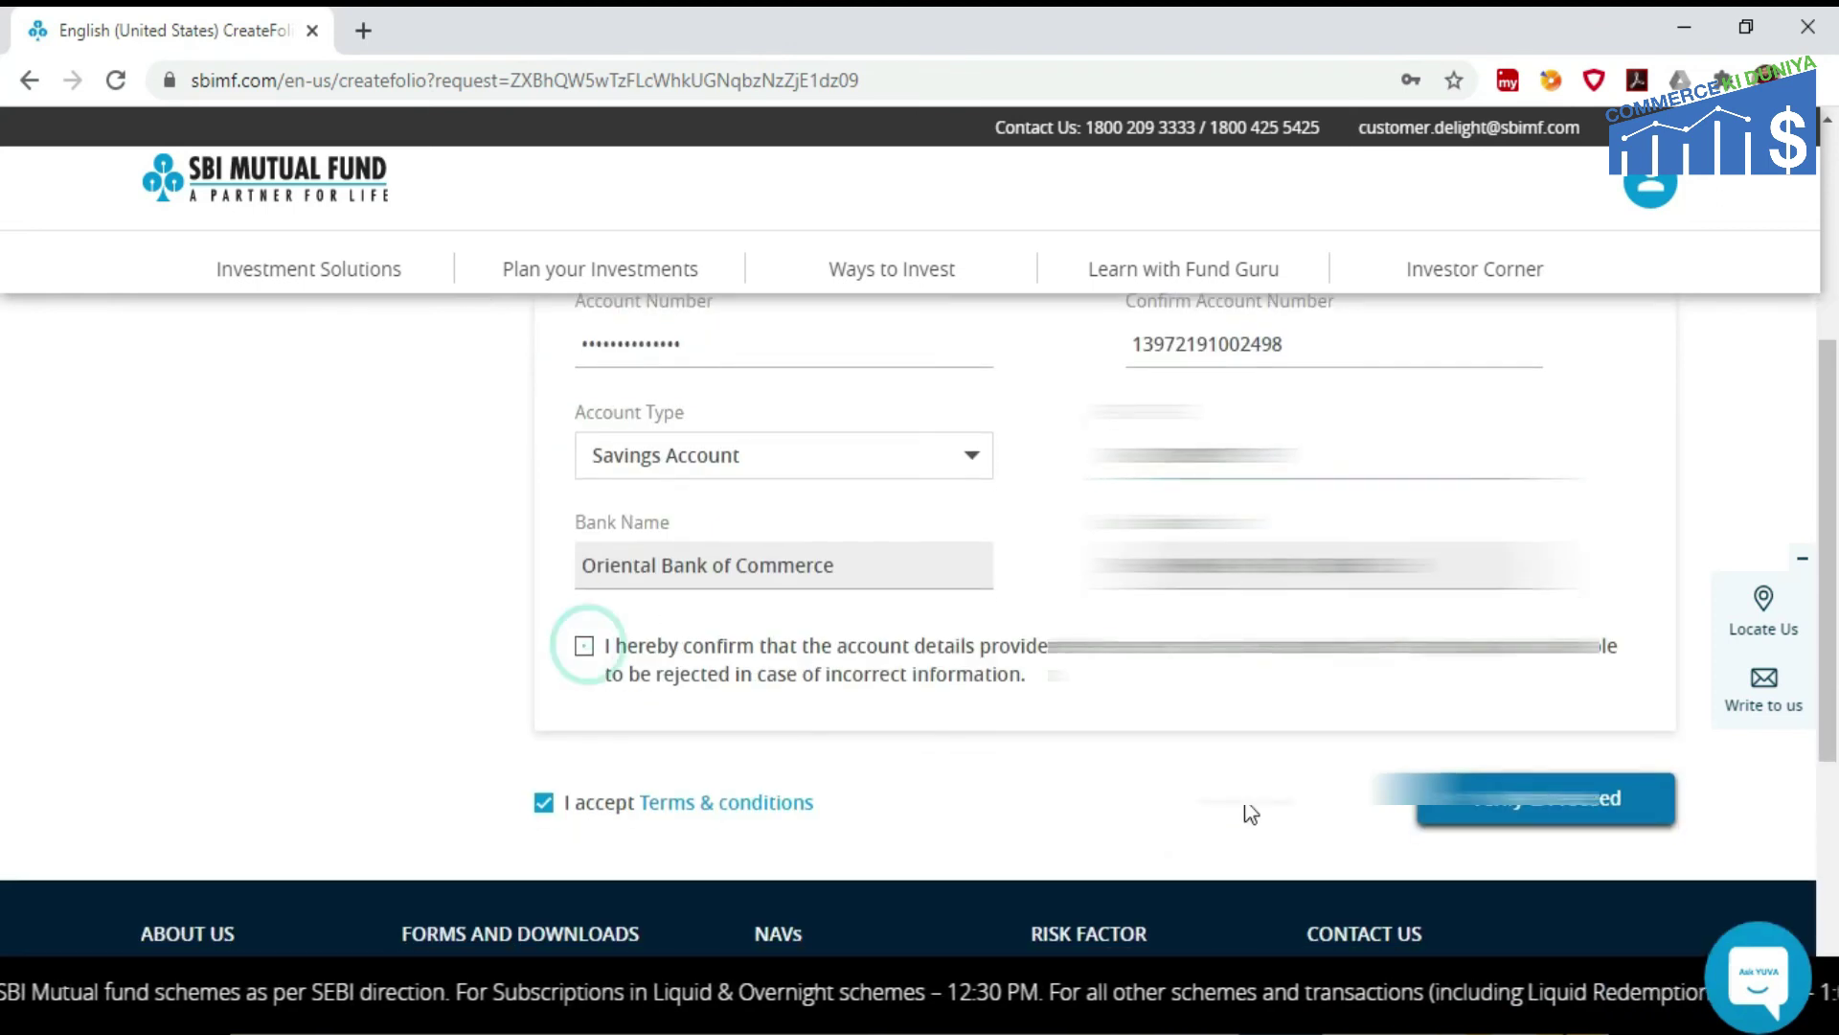
left_click(1551, 804)
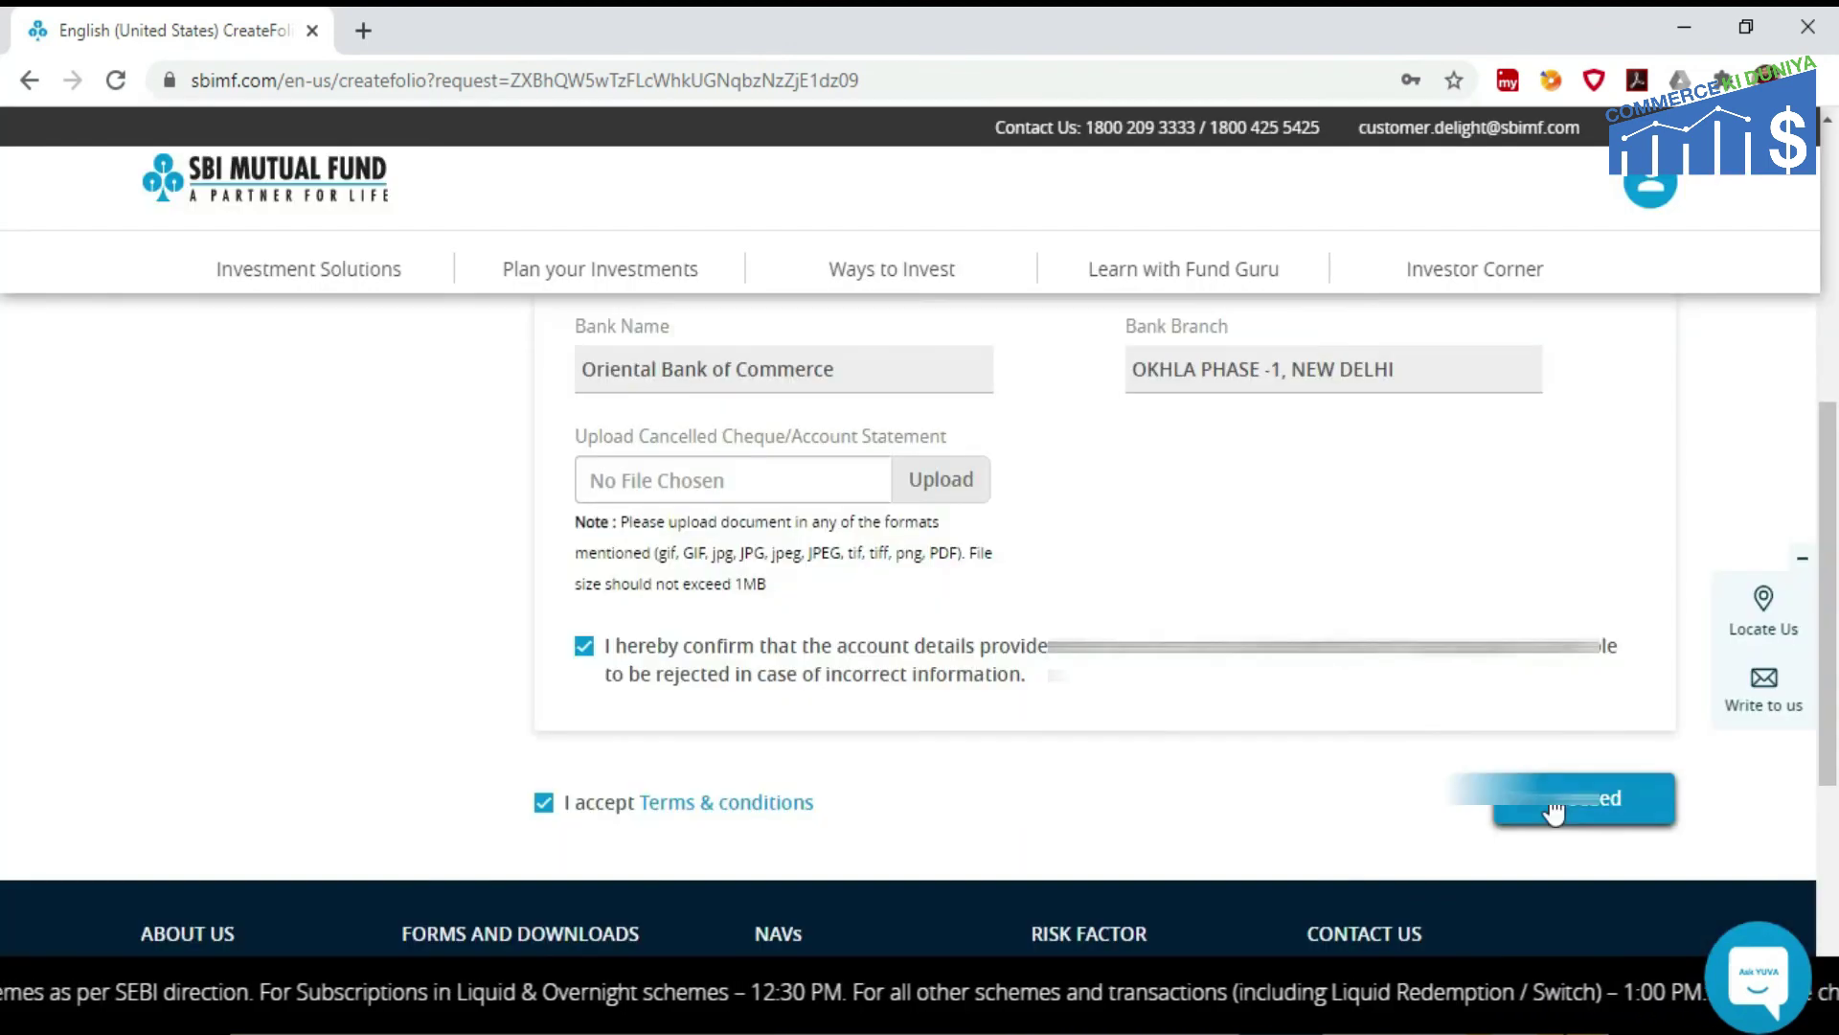
scroll(716, 650, "up", 3)
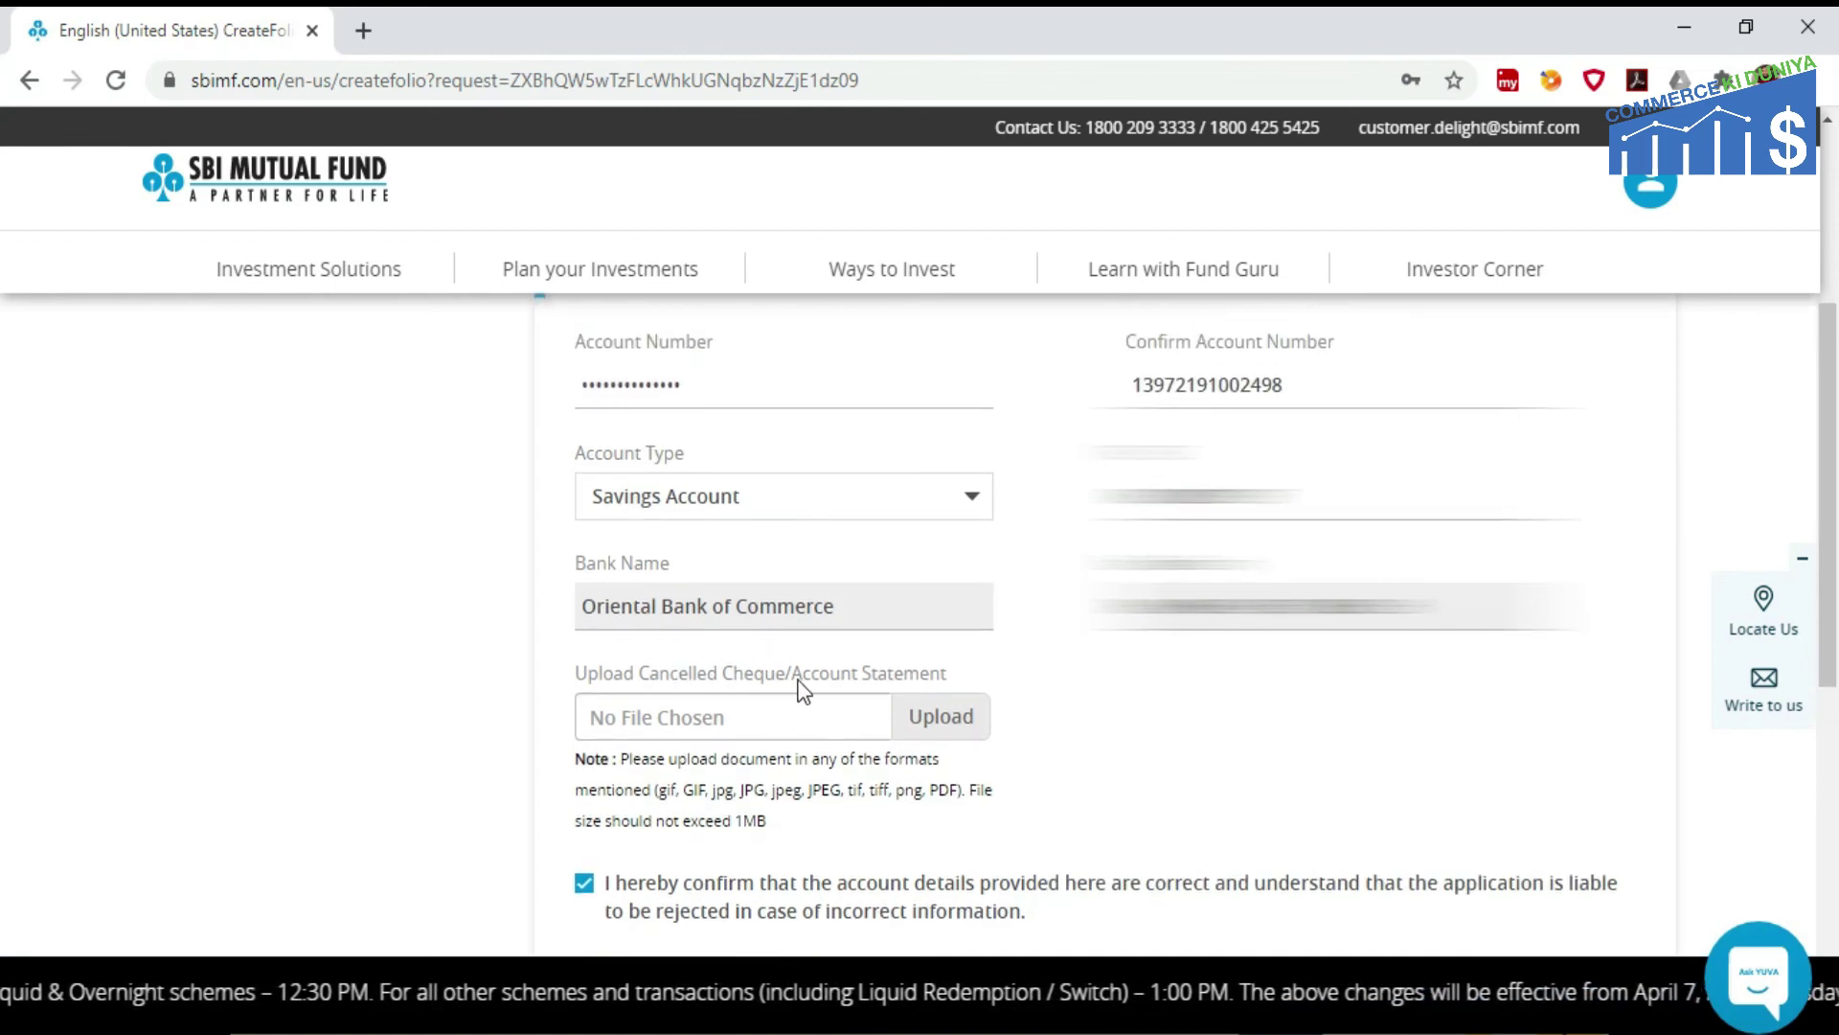
Step: Attach bank statement.JPG as the cancelled cheque/statement proof and continue to Nominee Details
scroll(803, 690, "down", 4)
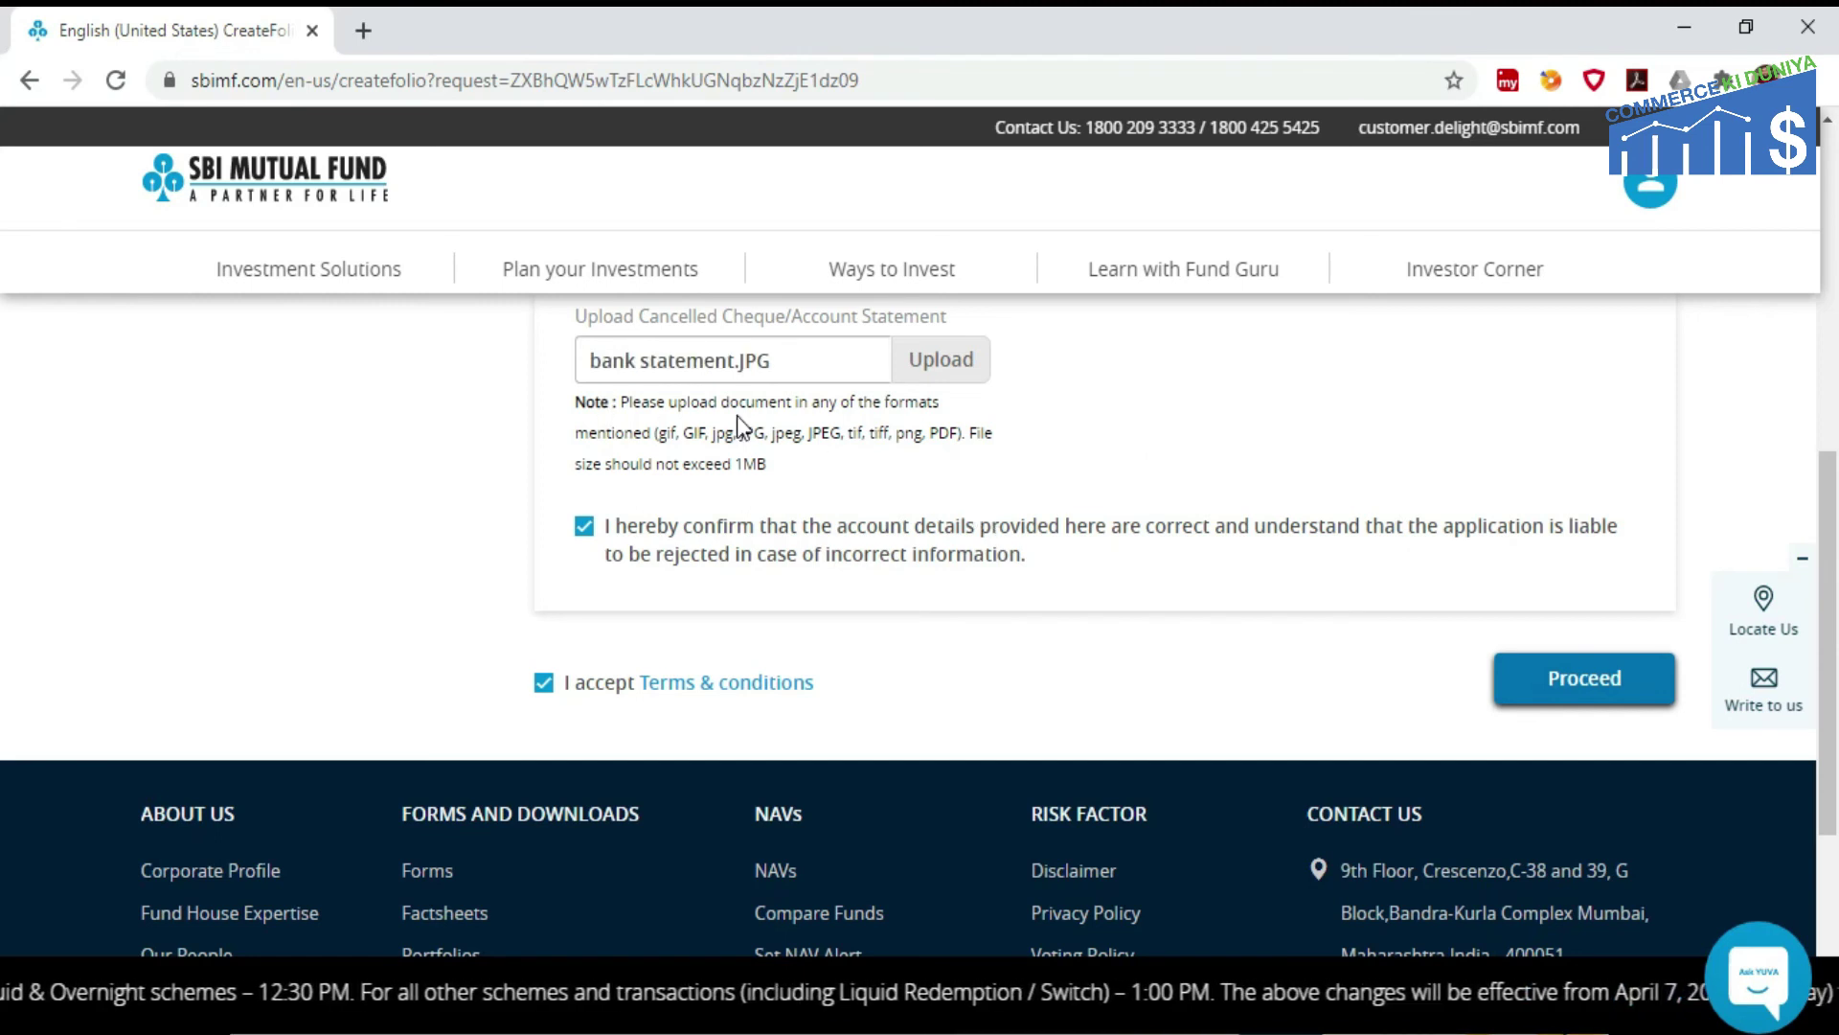
left_click(1569, 675)
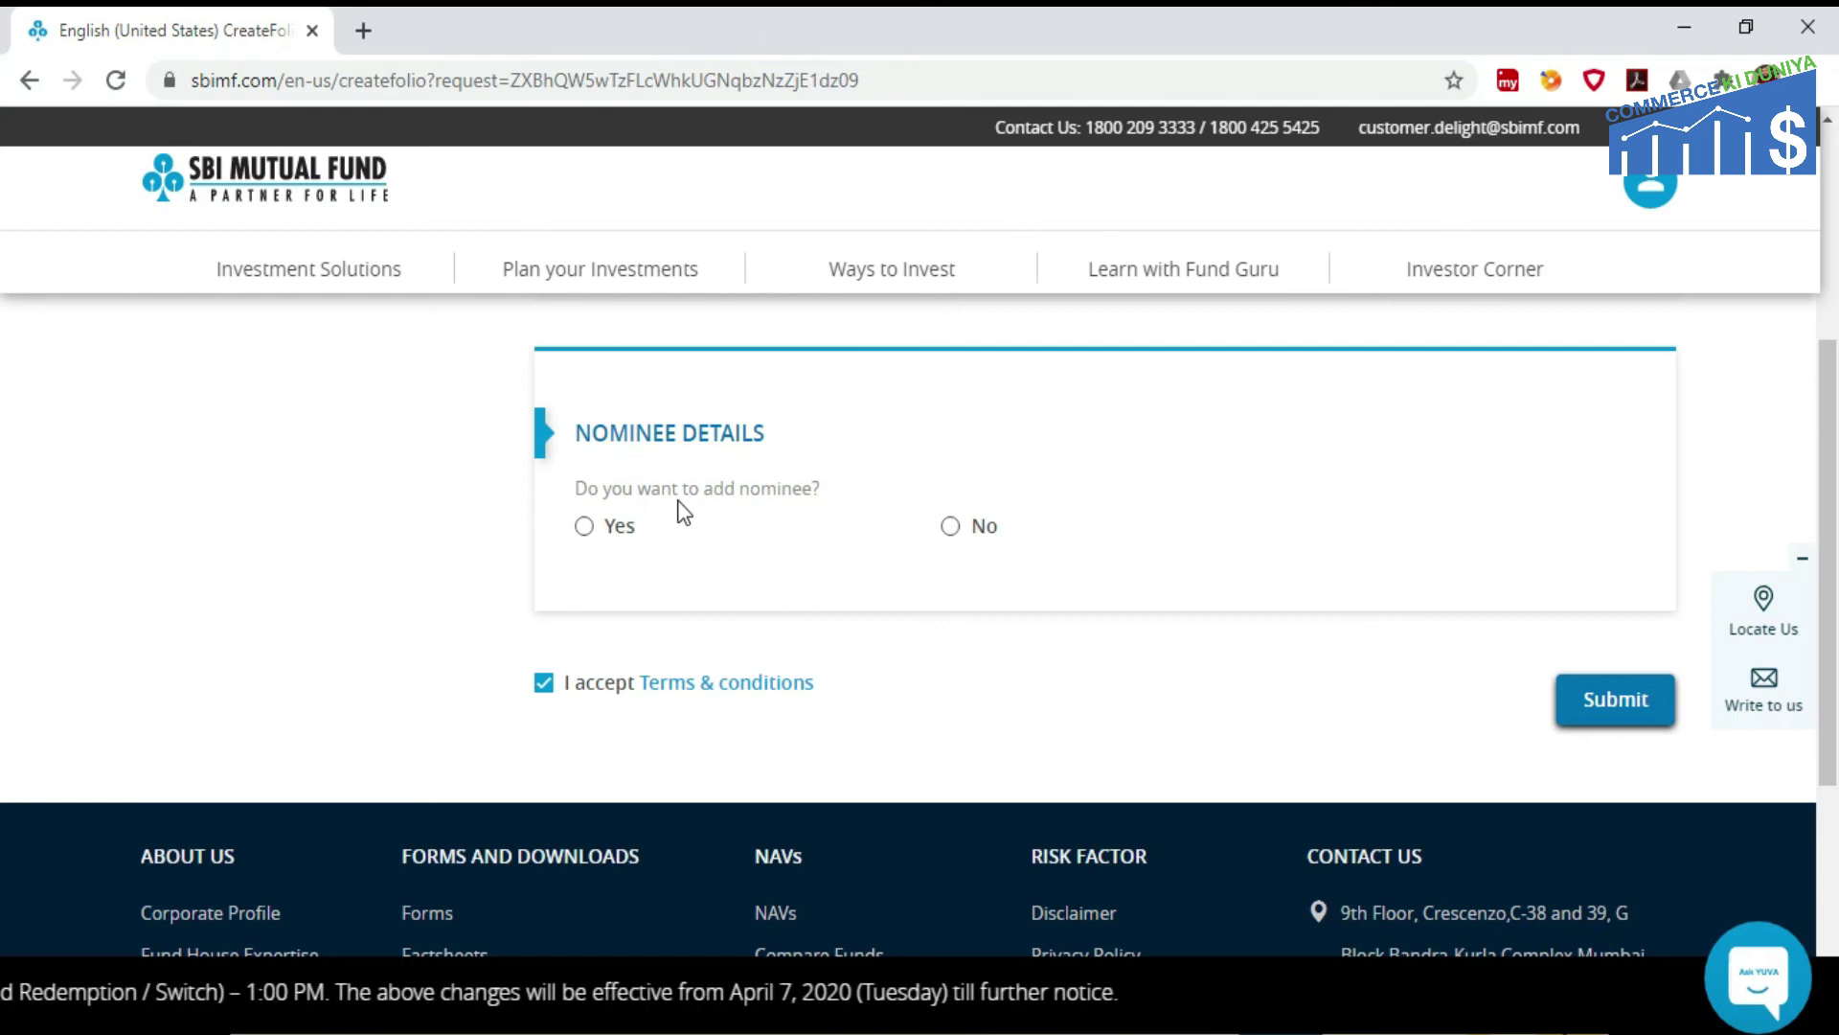
Step: Add a nominee with 100% share, entering name, date of birth and relation, then submit the application
left_click(585, 526)
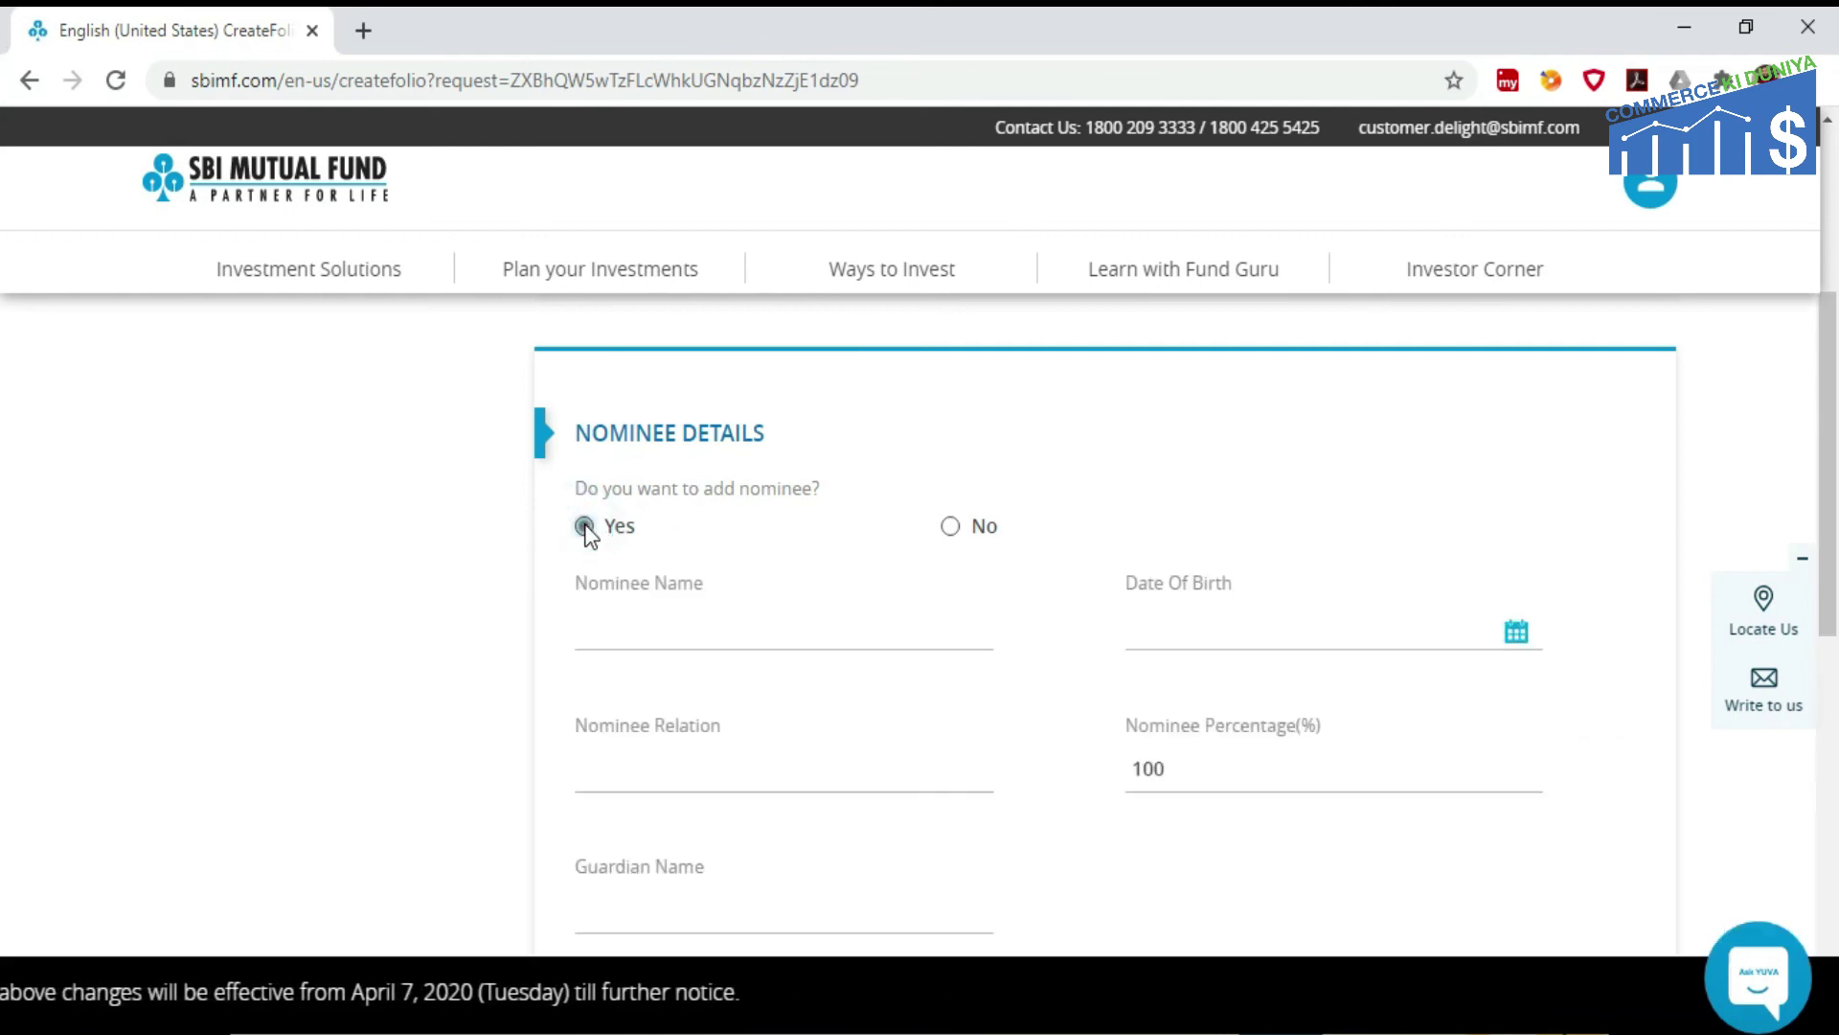
scroll(738, 618, "down", 2)
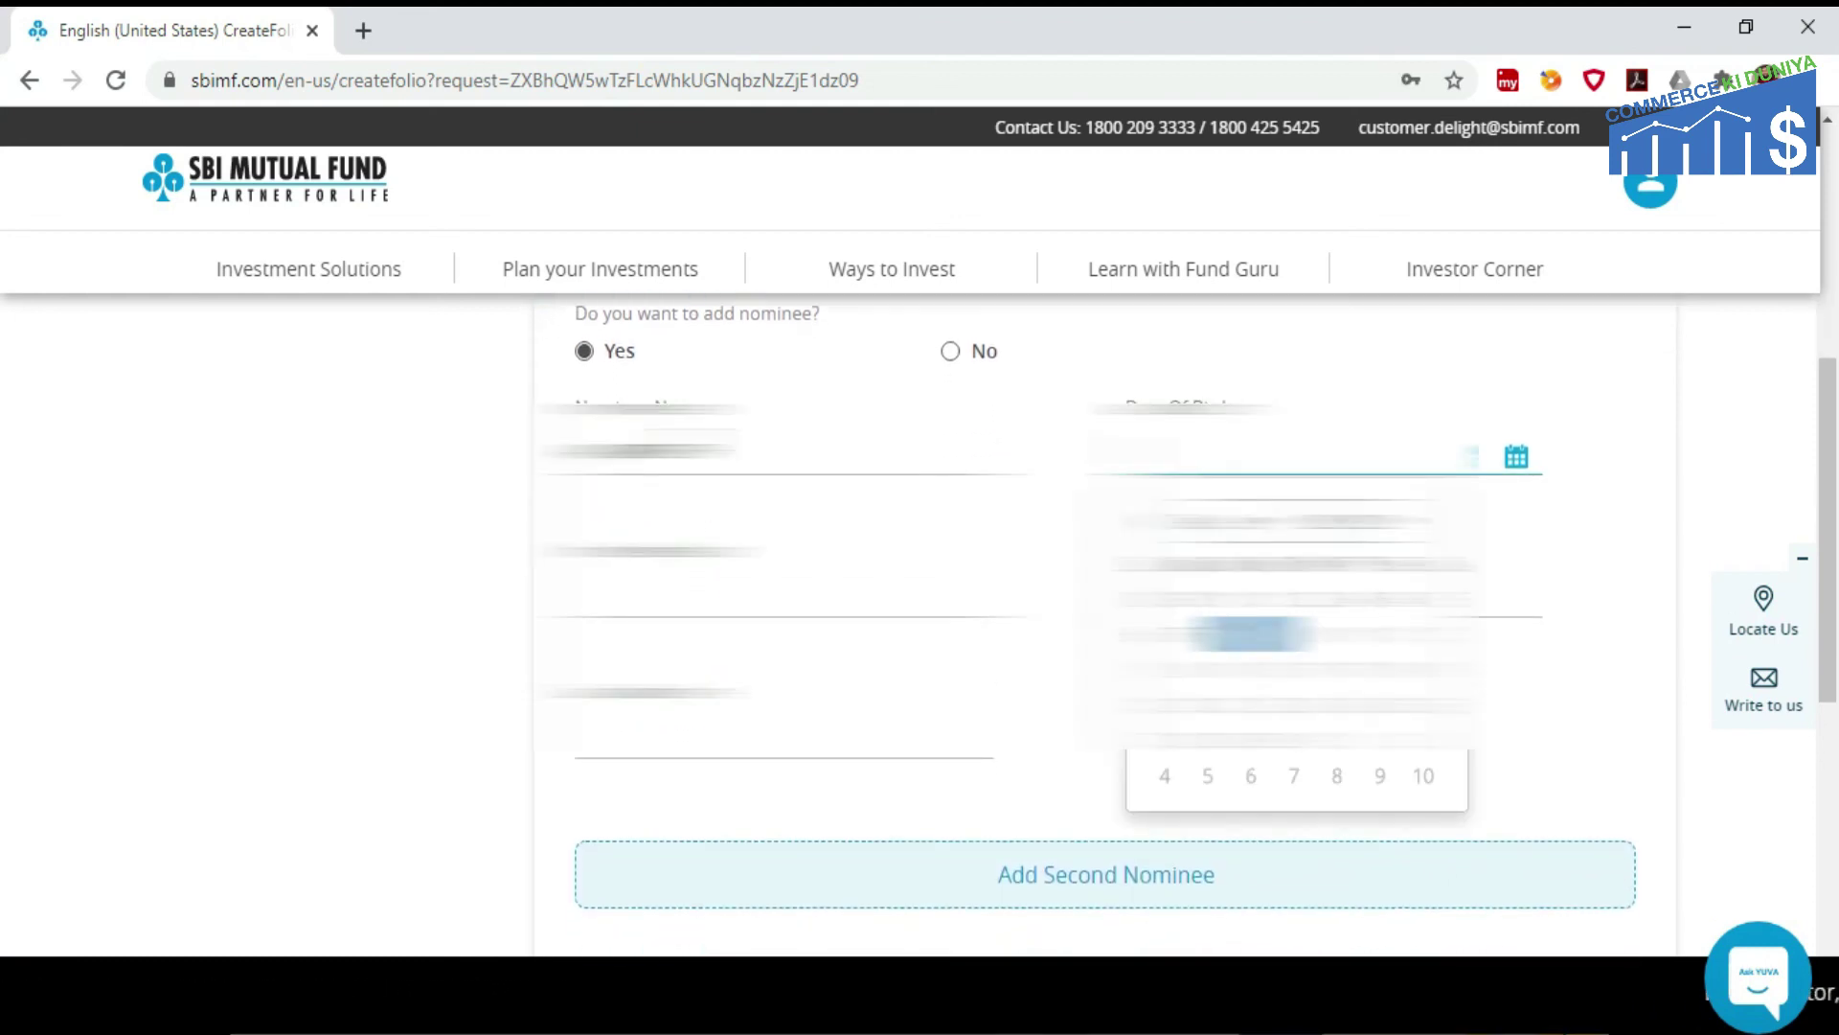
type("2")
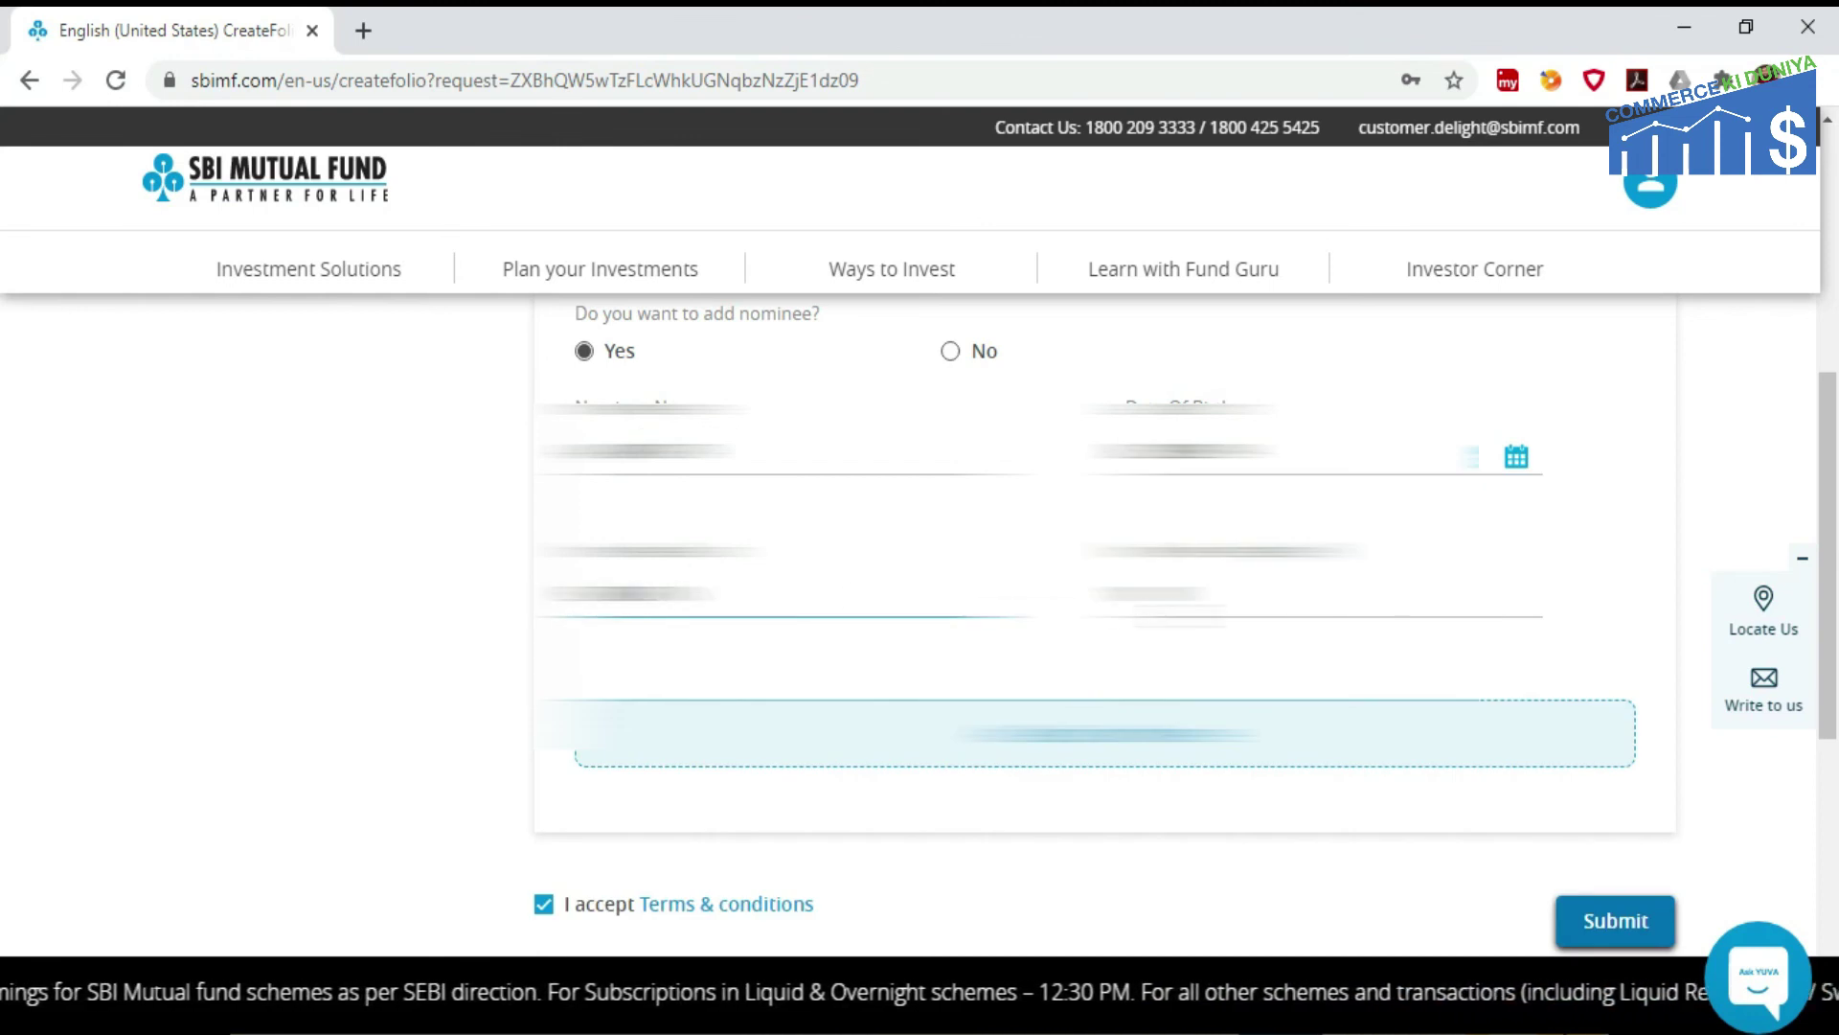
scroll(1102, 623, "down", 1)
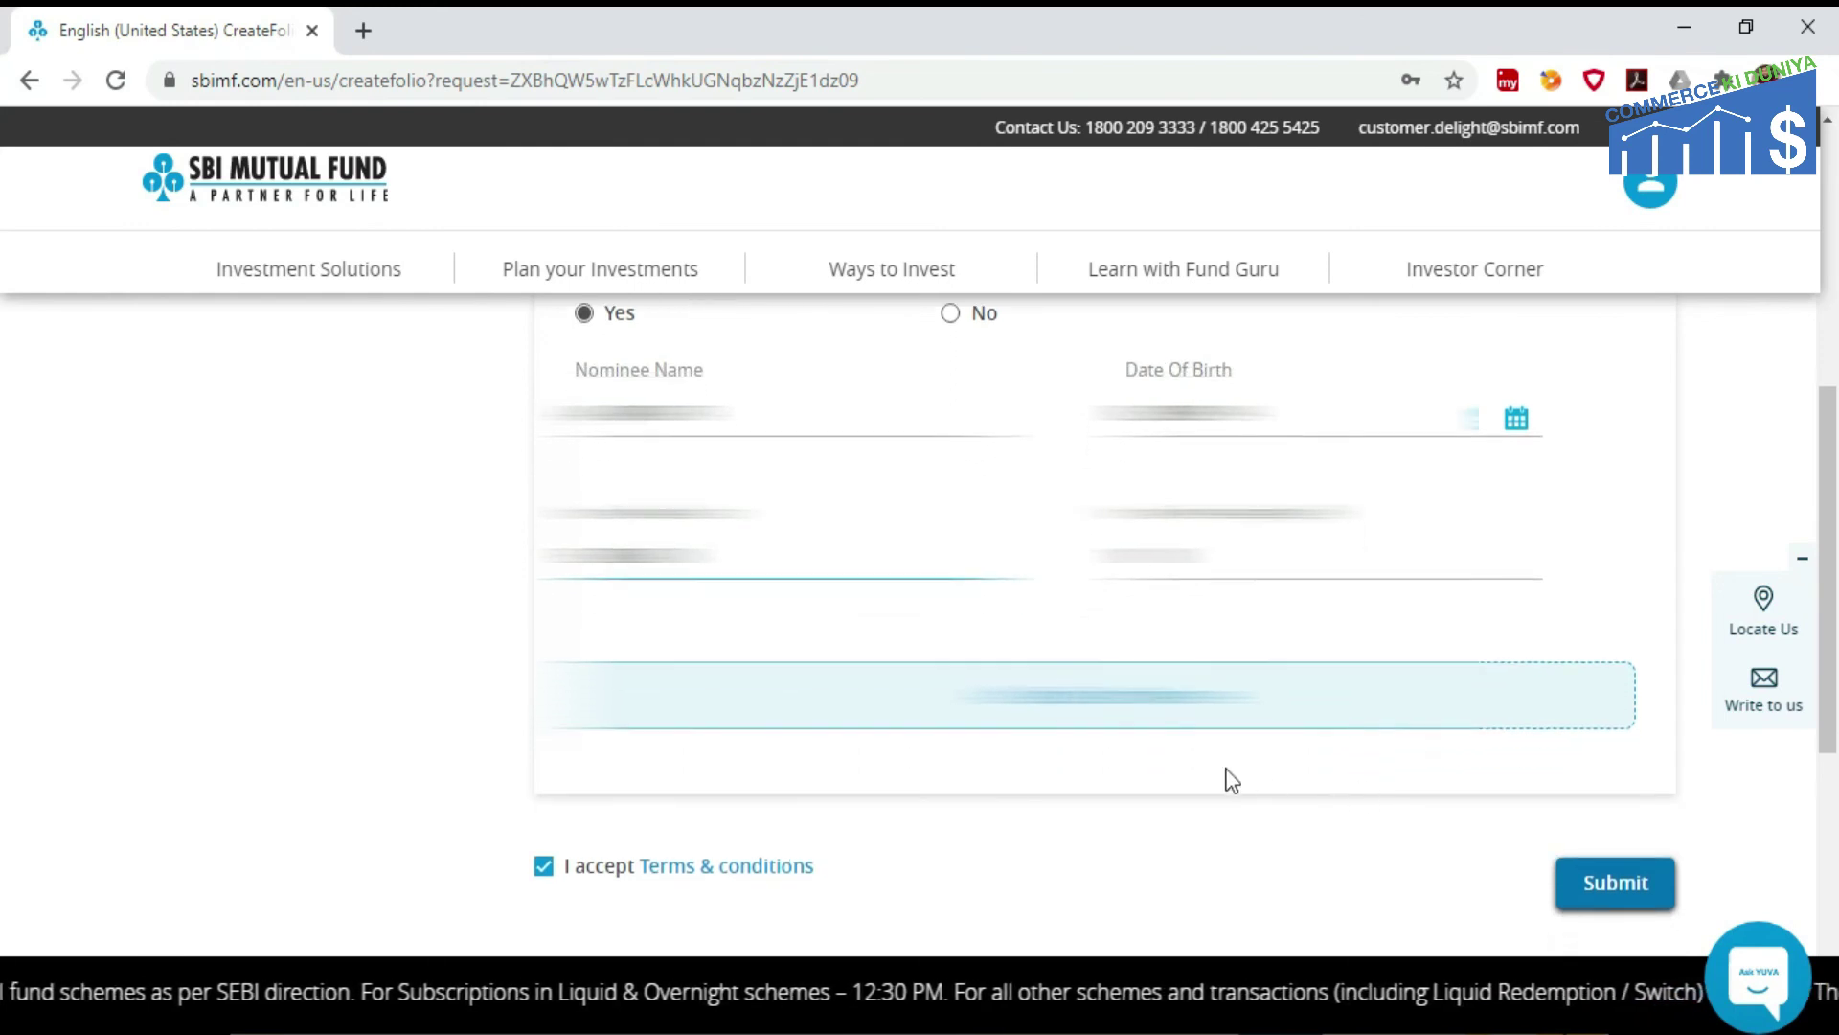
left_click(1624, 905)
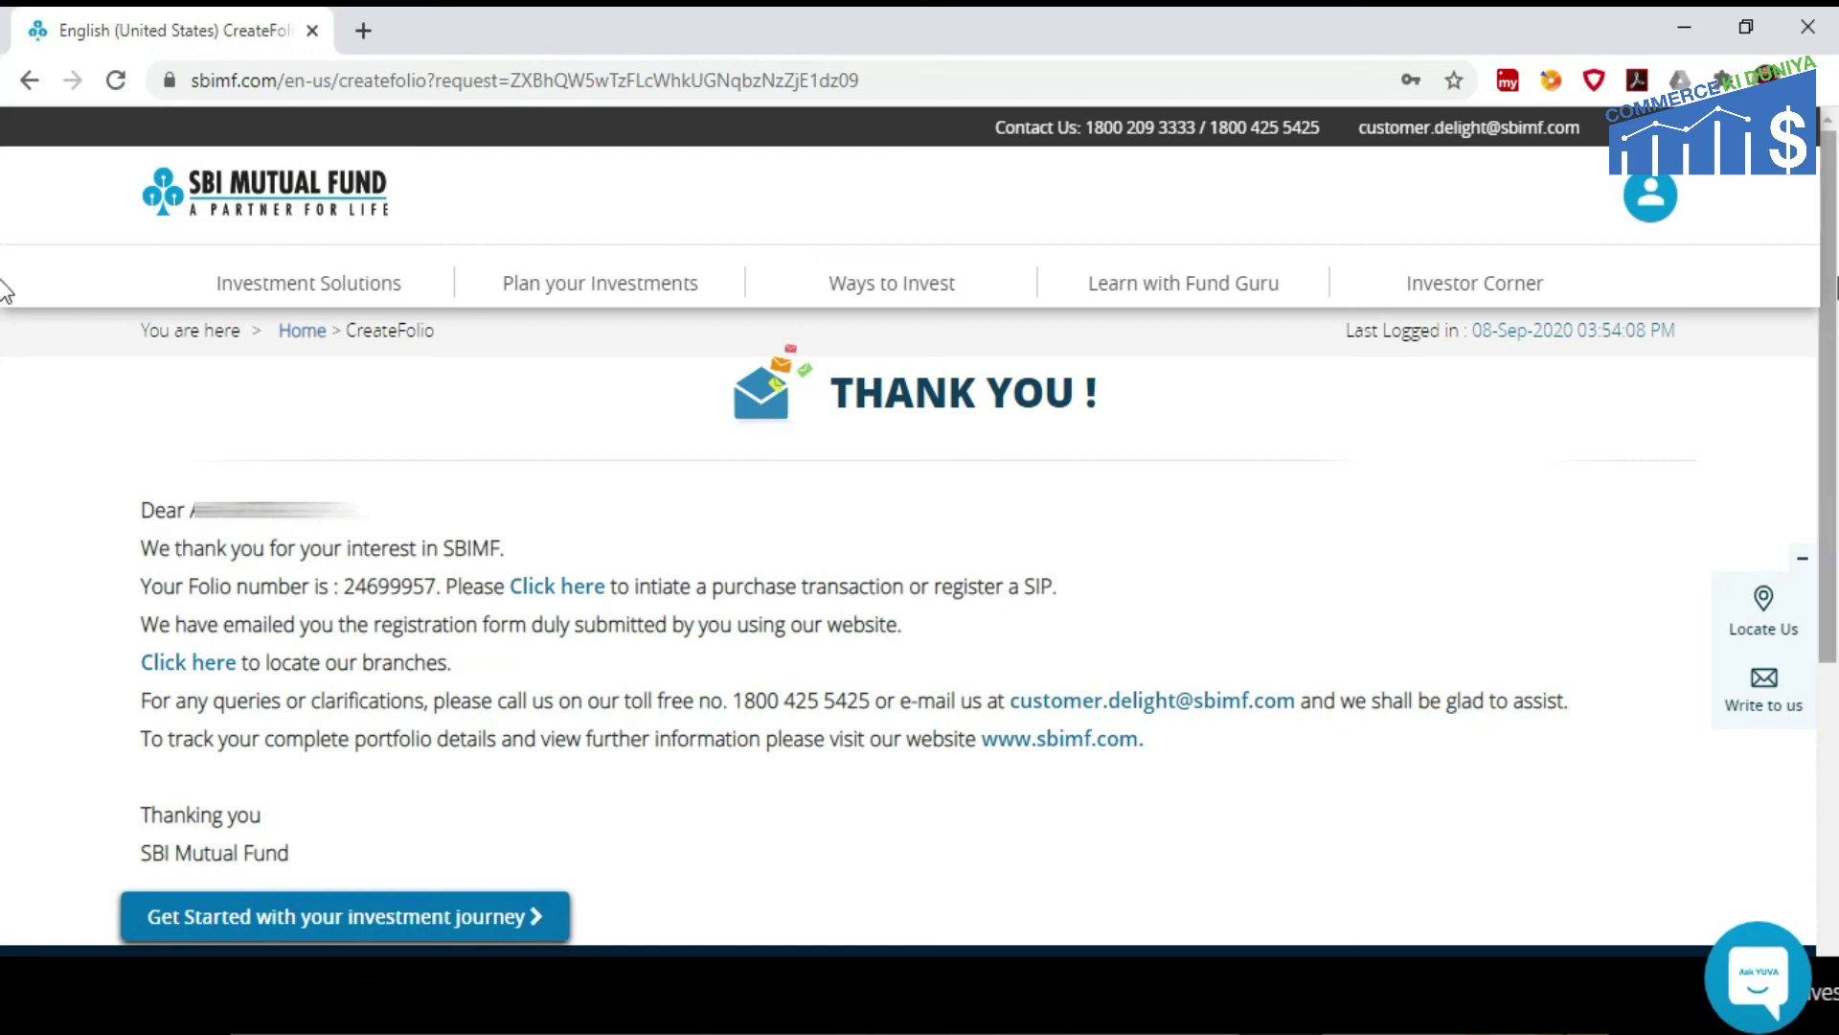
Step: Go to My Portfolio and log out through the profile menu
left_click(1377, 305)
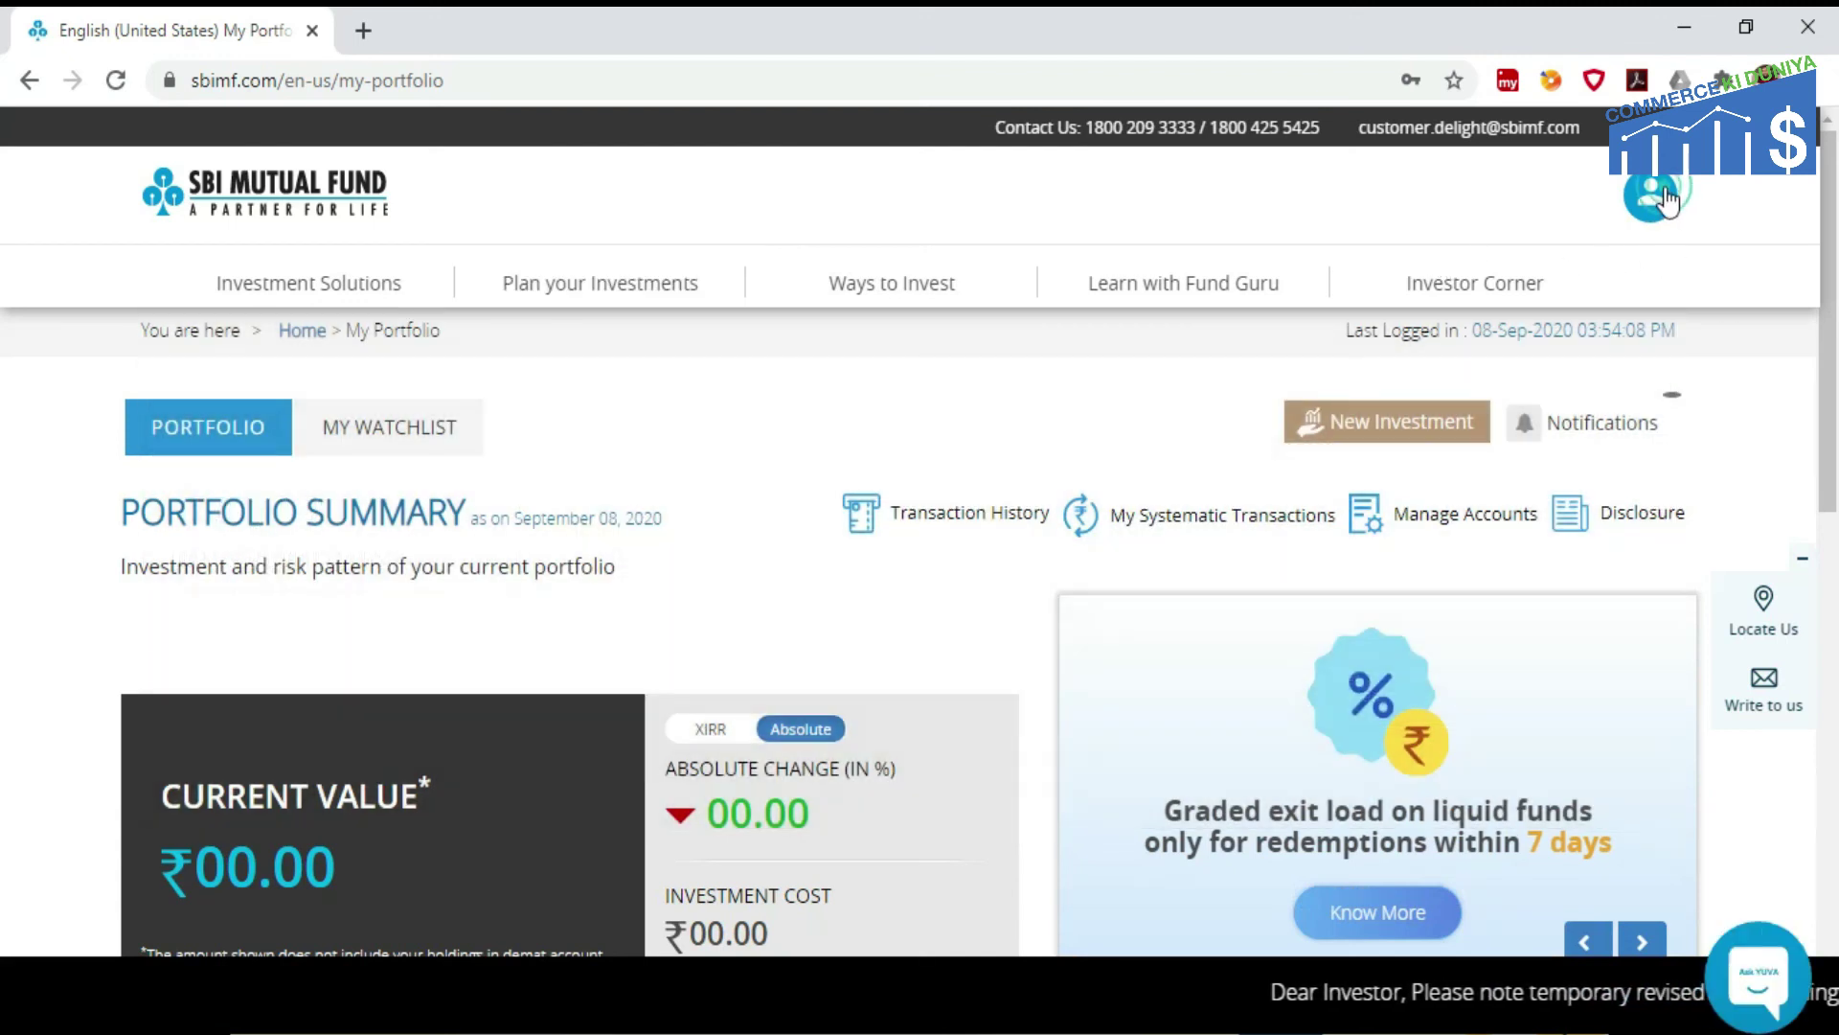
left_click(1649, 197)
left_click(1632, 415)
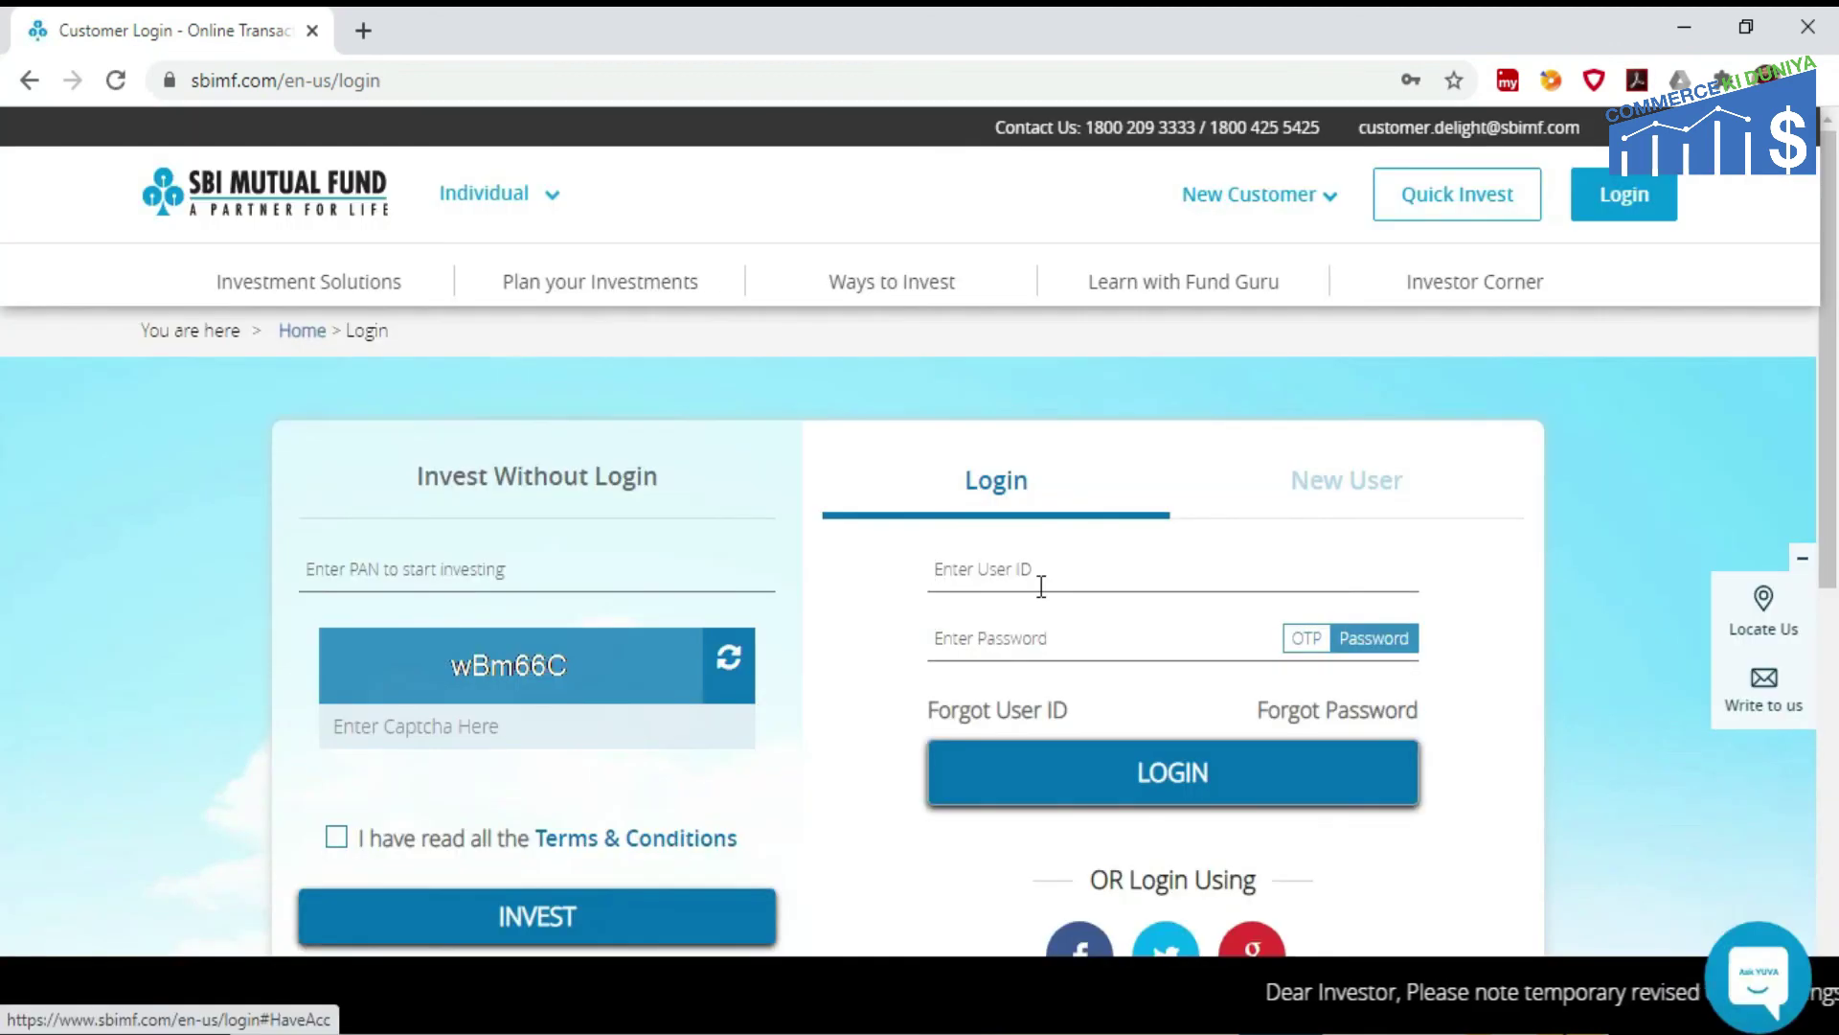
Step: On the Customer Login page, attempt a login and return to the User ID field
left_click(1045, 579)
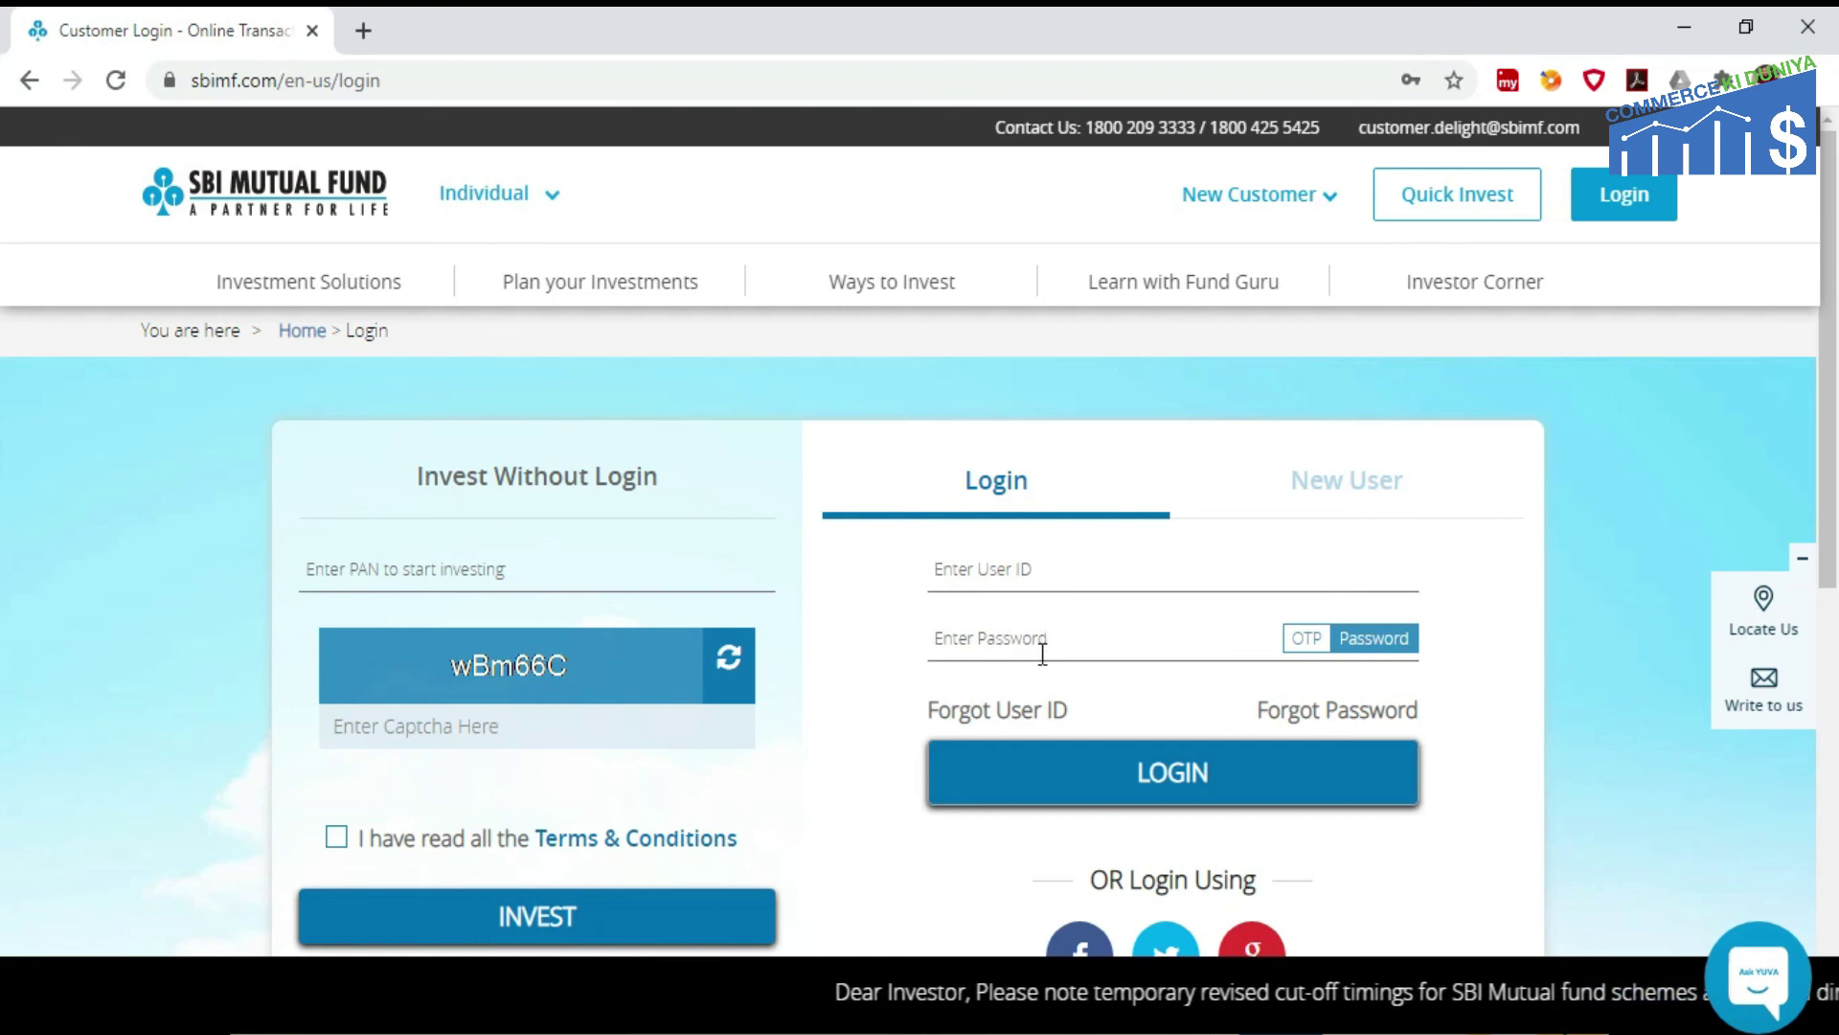
left_click(1196, 781)
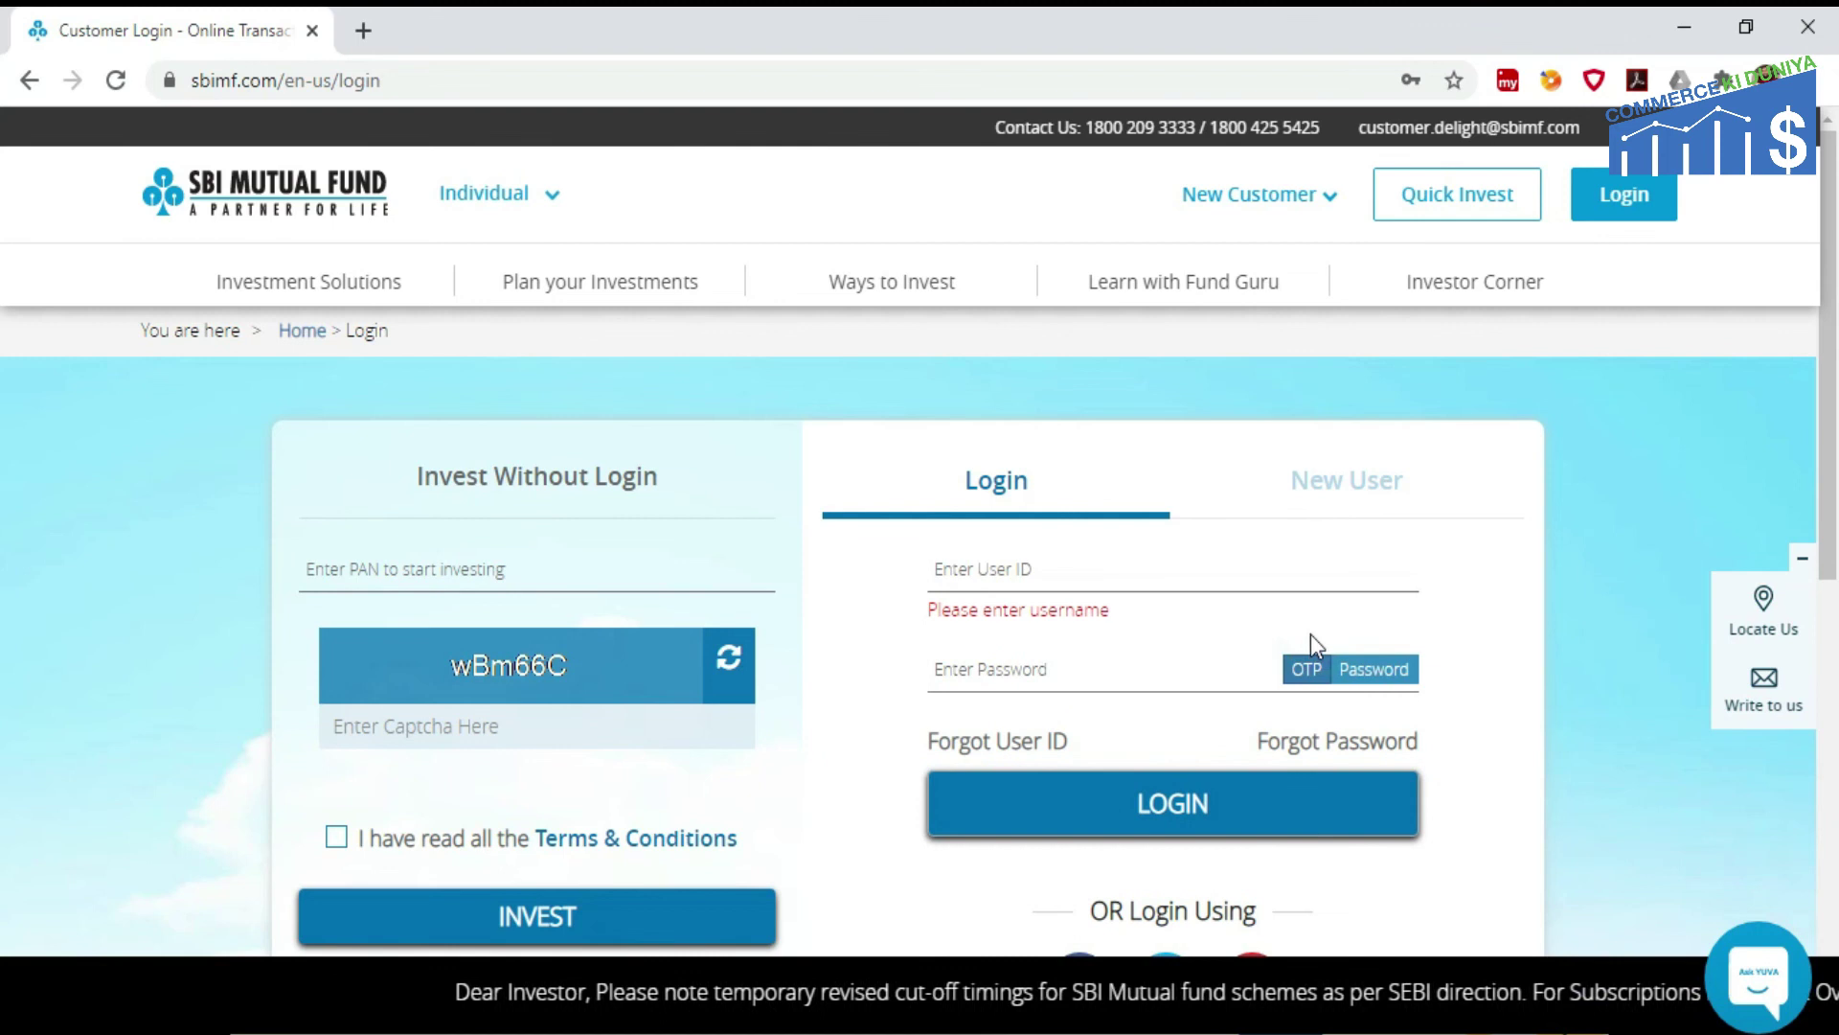
left_click(1034, 563)
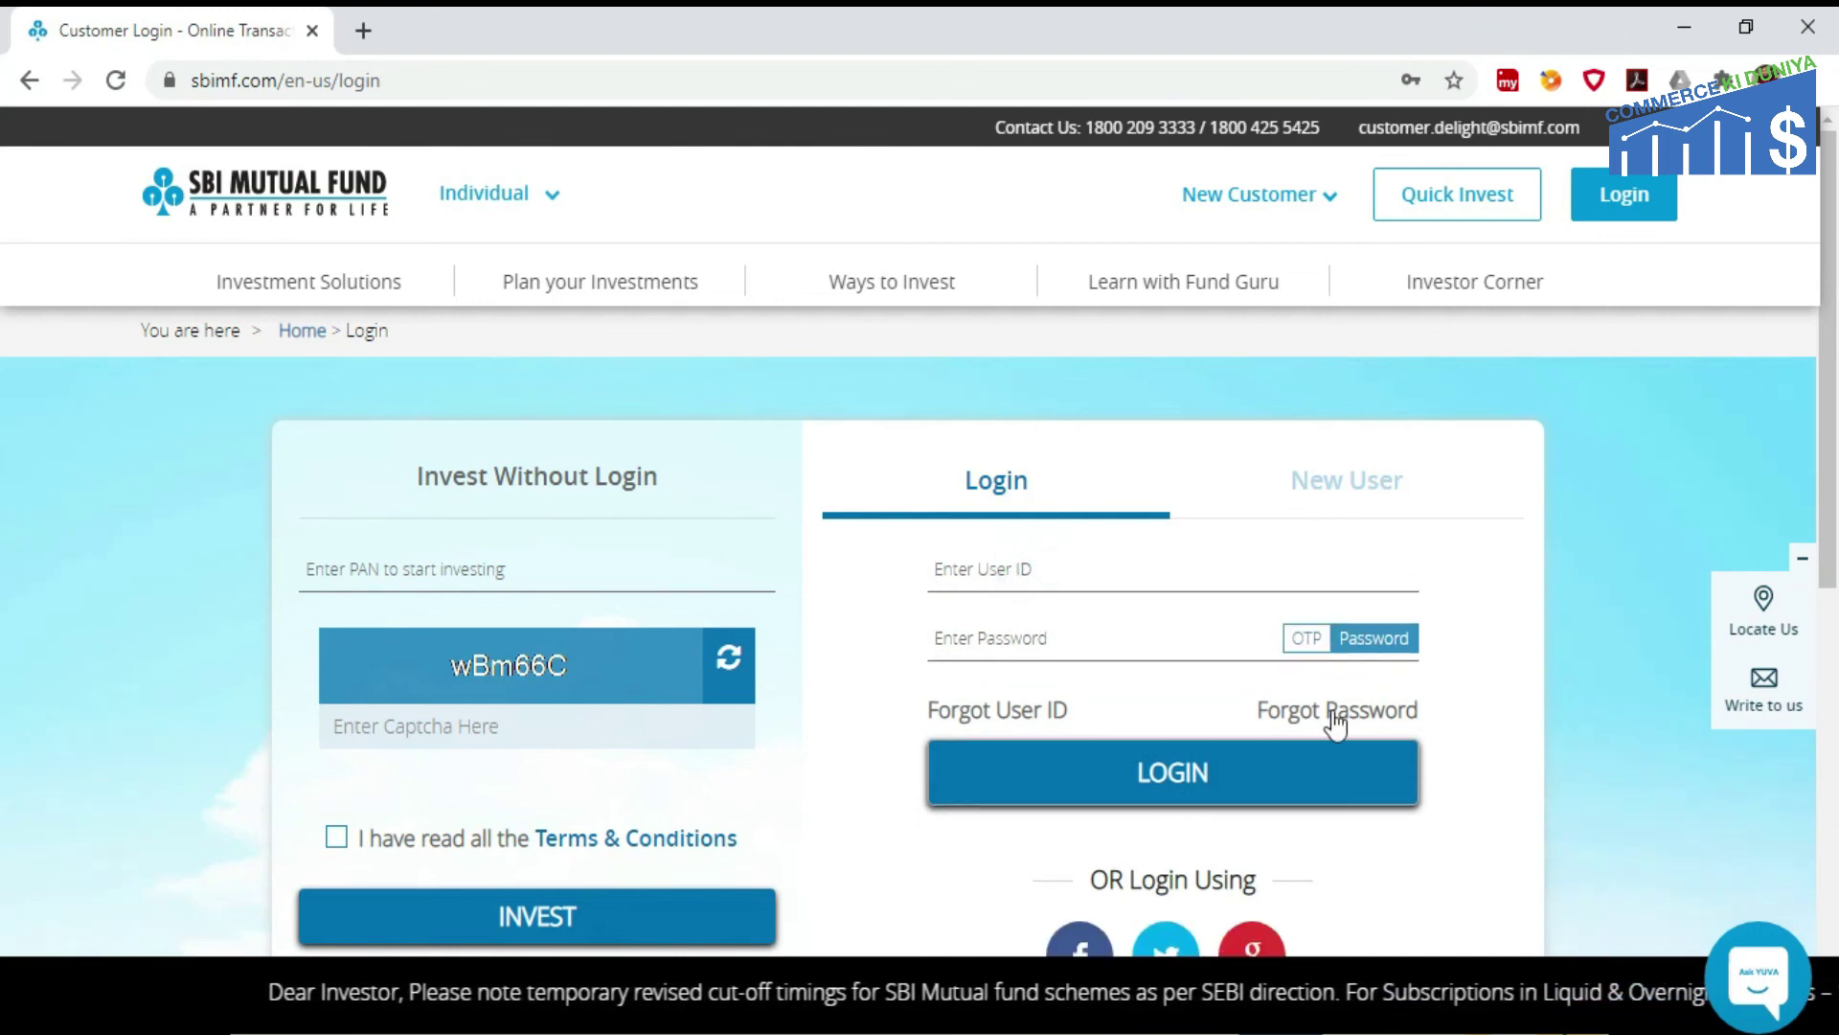